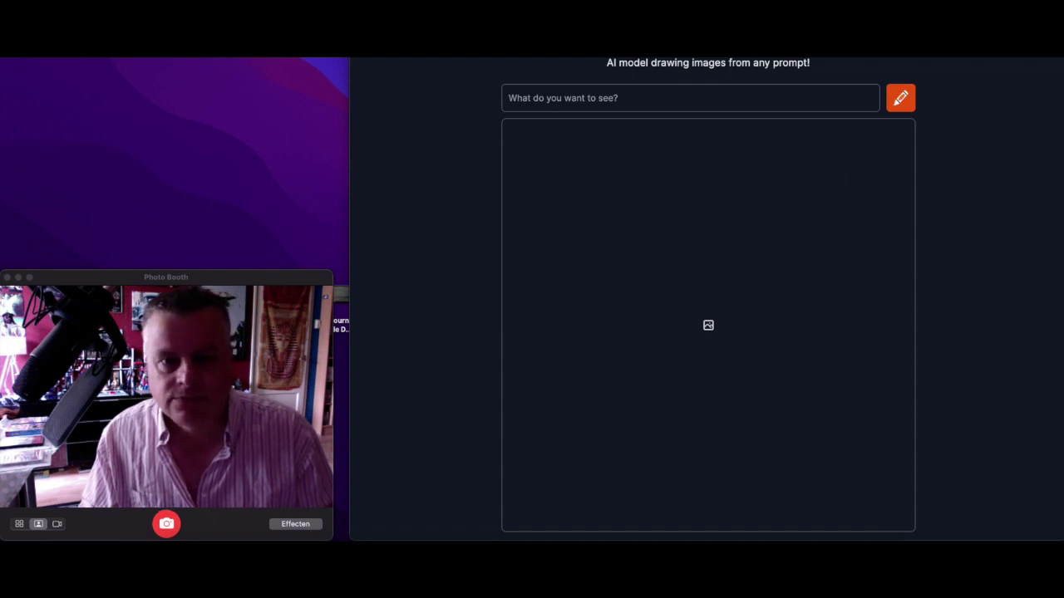
Search Google for 'the doors lyrics' in a new tab.
key(super+t)
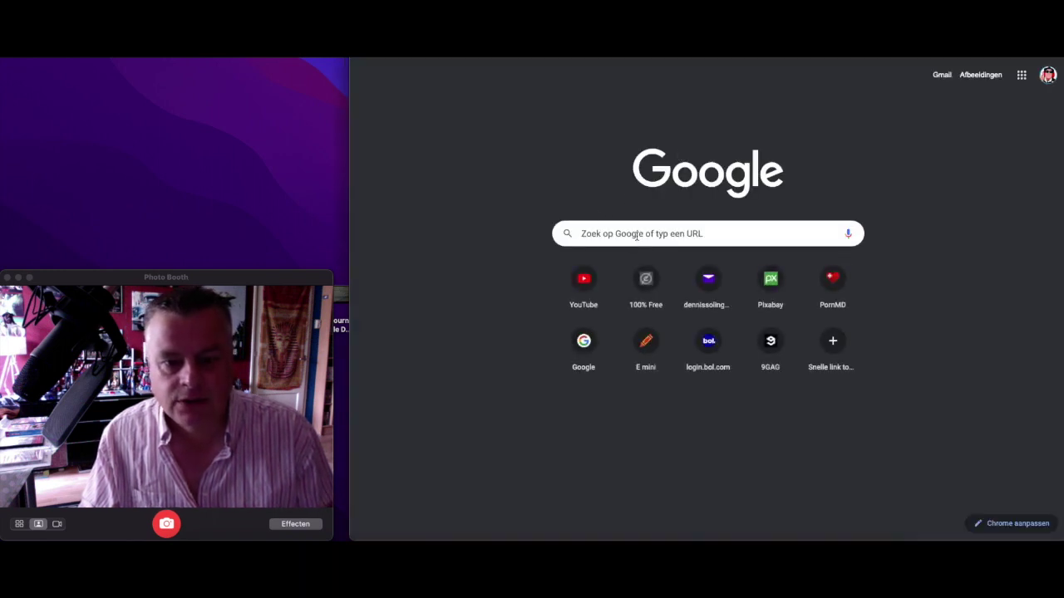
click(637, 235)
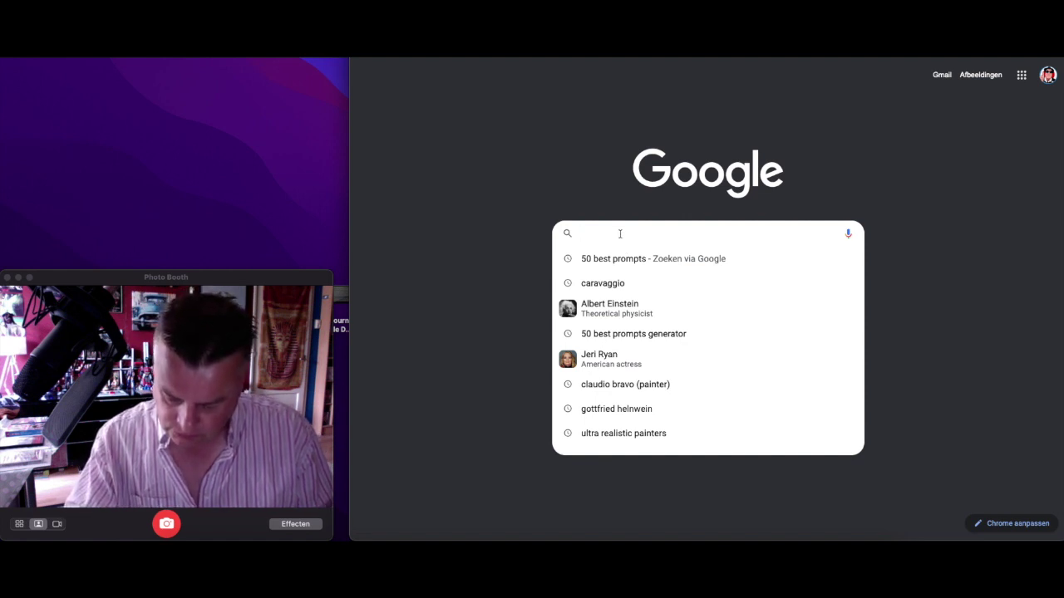
text(the d)
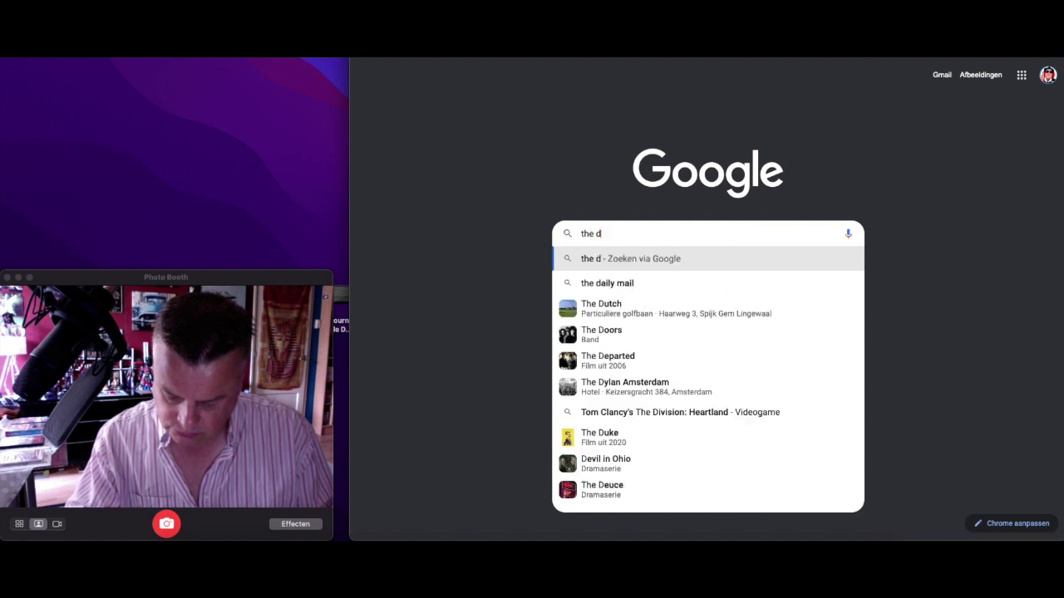
text(oors )
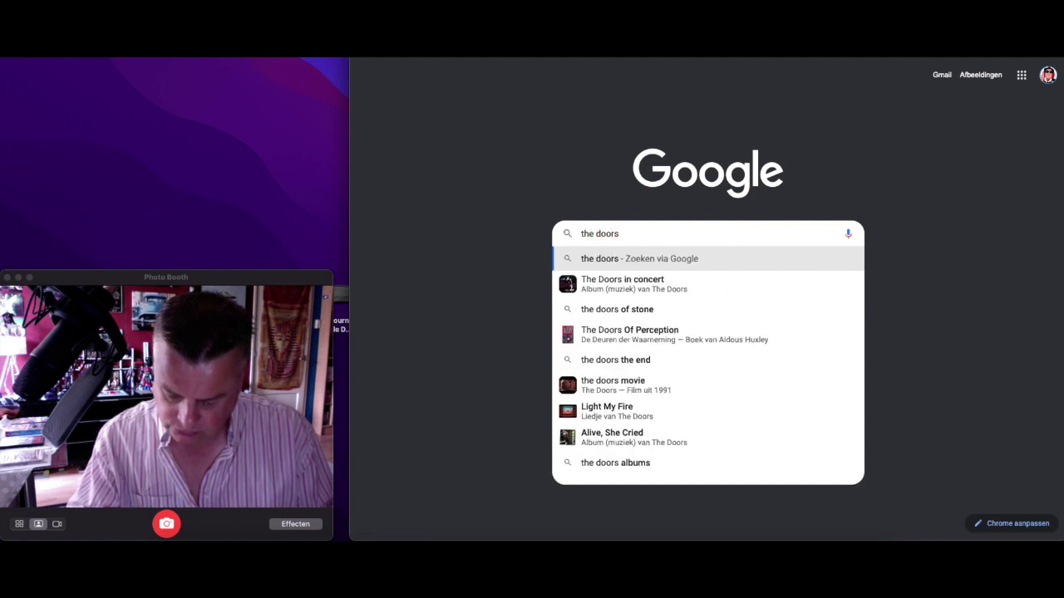
text(l)
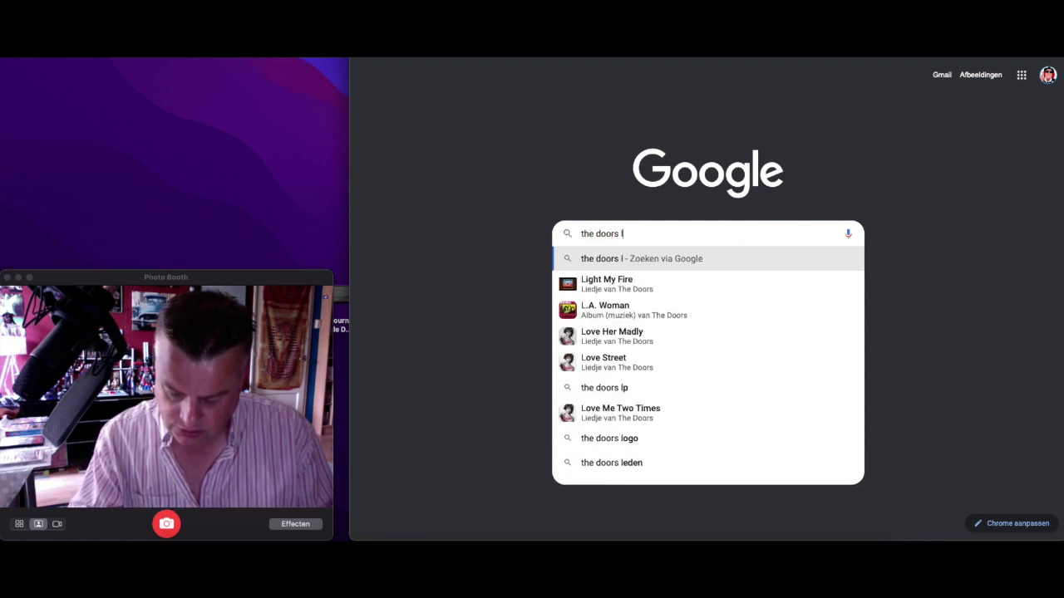
text(yrics)
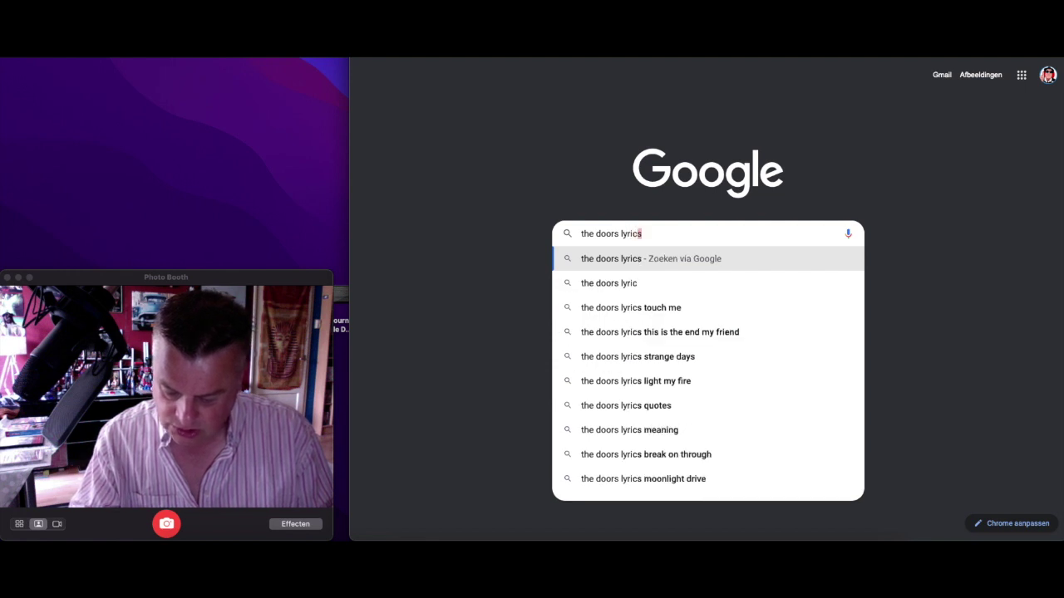
key(Return)
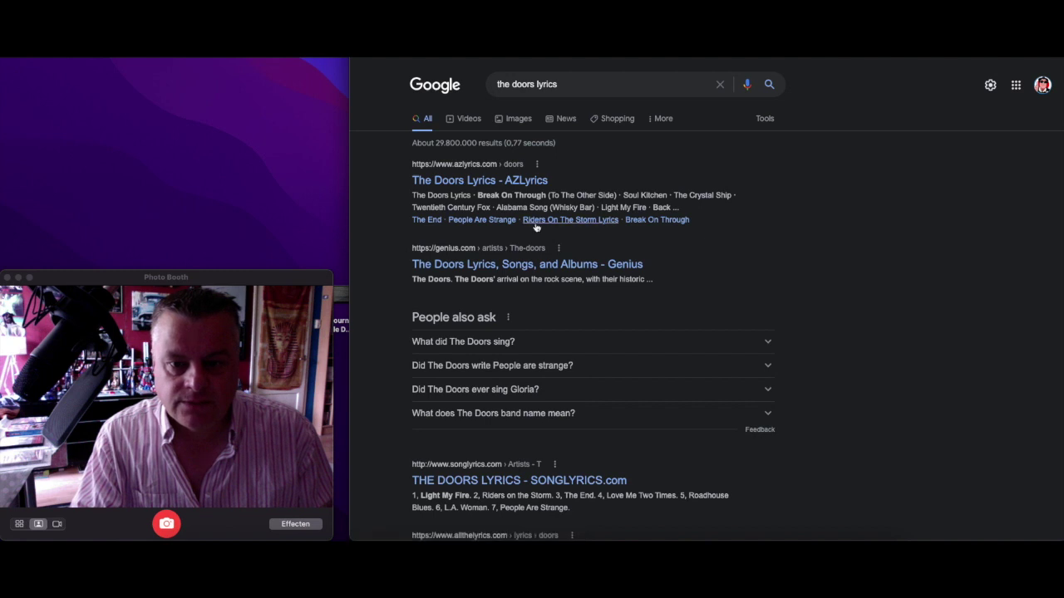
Open the SONGLYRICS.com page for The Doors lyrics from the results.
scroll(548, 332, down, 1)
scroll(547, 332, down, 5)
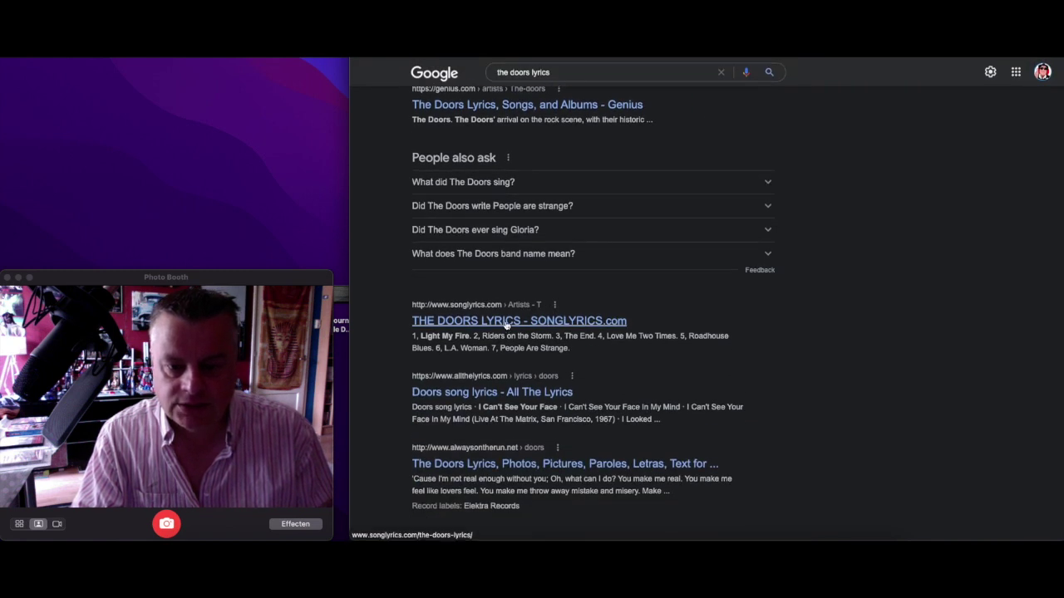
click(506, 323)
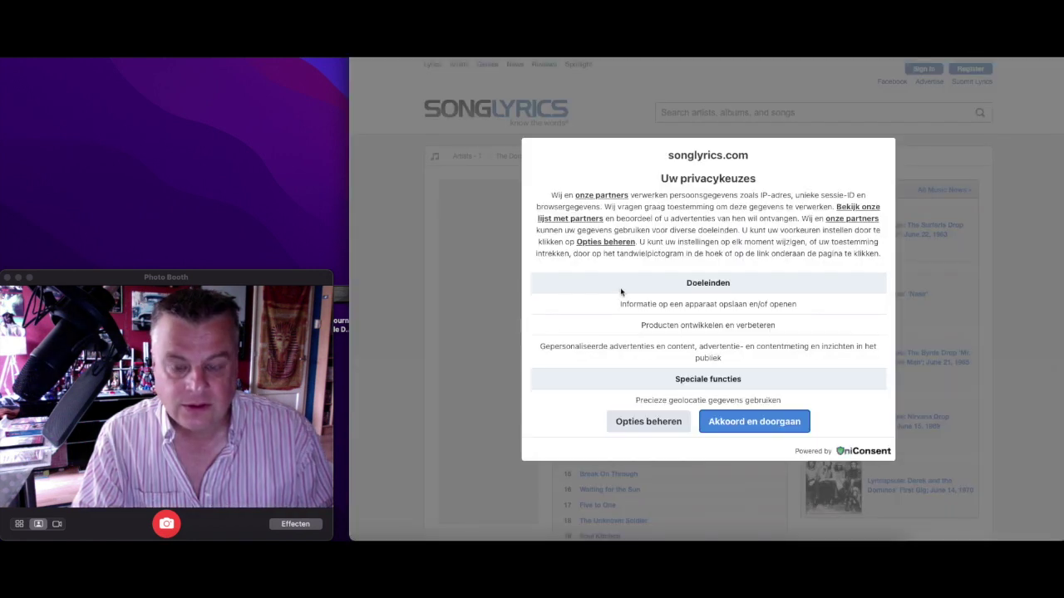
Confirm the privacy choices via Opties beheren, then open The Crystal Ship lyrics.
click(648, 423)
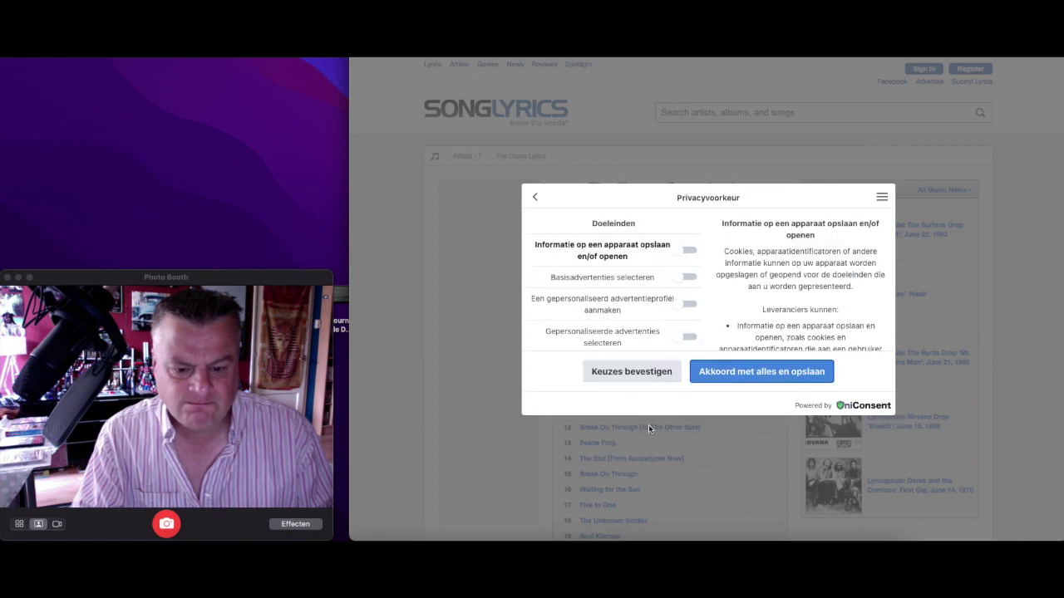
click(631, 382)
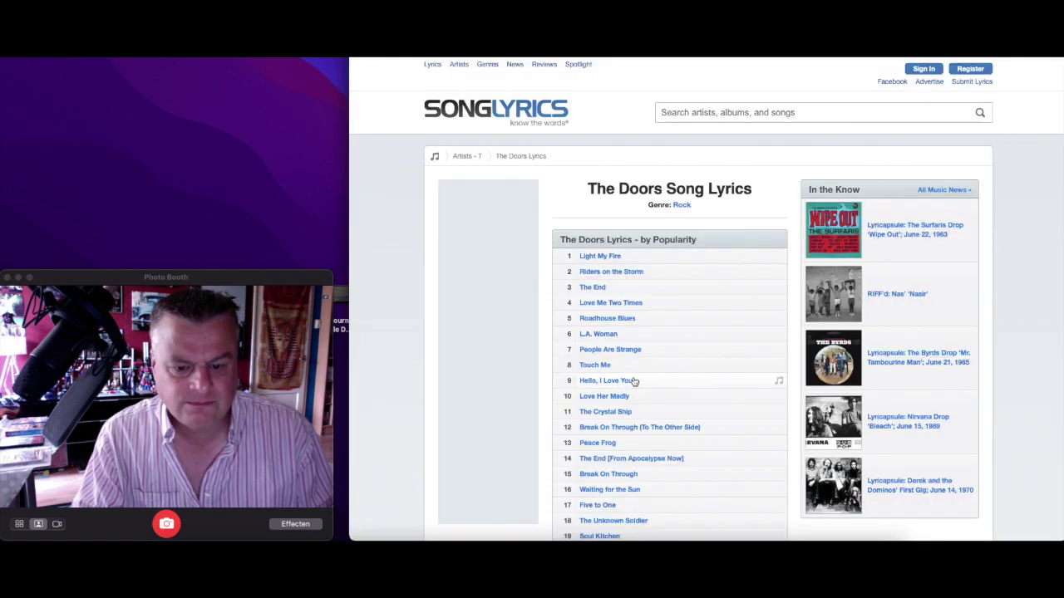
click(608, 418)
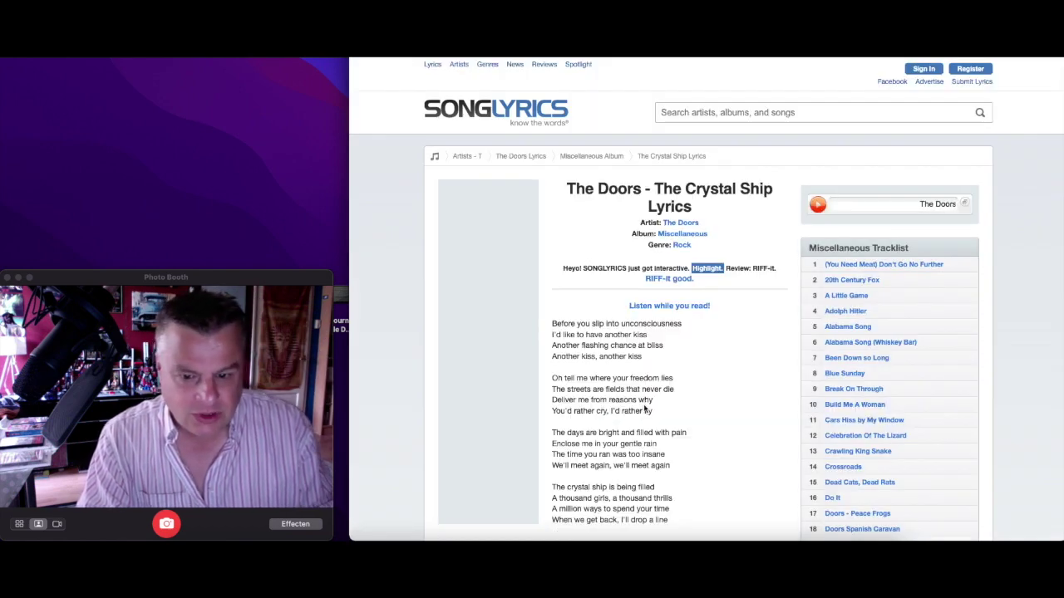
Select the lyrics from 'Before you slip' through 'I'll drop a line' and copy them.
scroll(552, 326, down, 5)
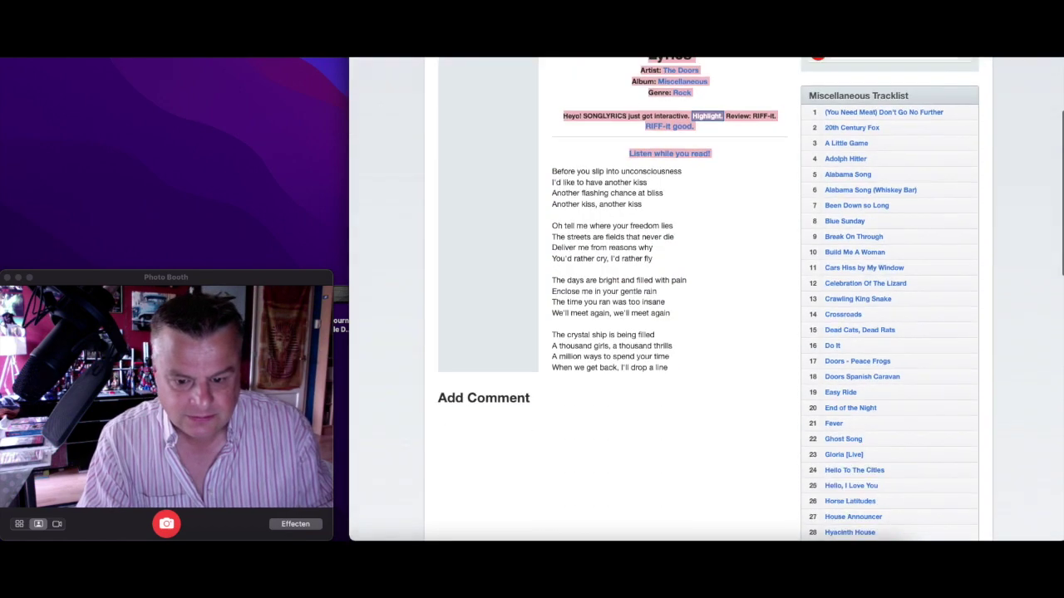
scroll(670, 316, up, 5)
drag(552, 323, 673, 467)
scroll(709, 503, down, 3)
drag(721, 267, 705, 305)
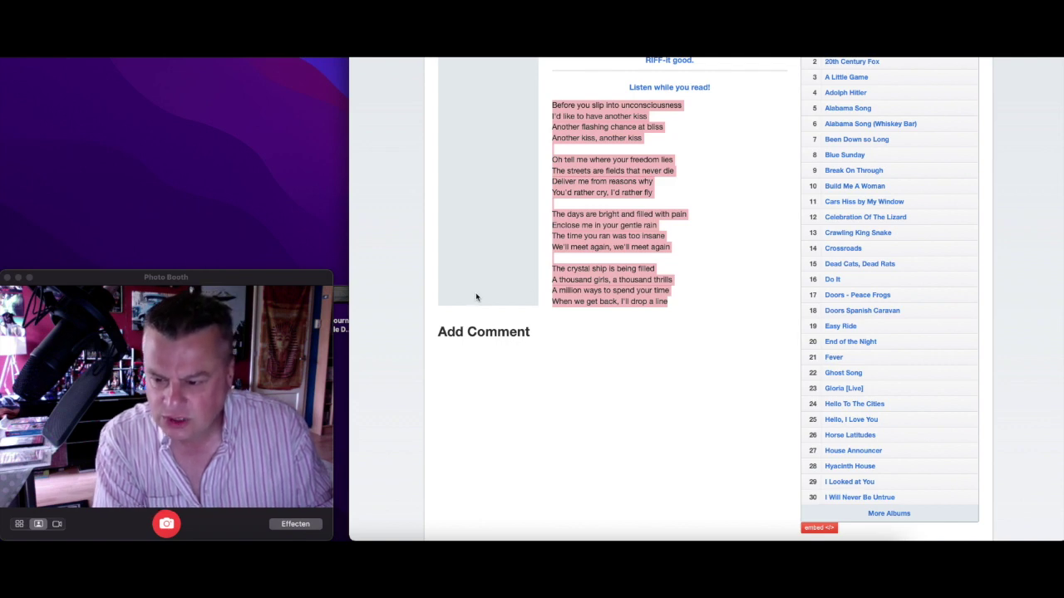
scroll(631, 425, up, 3)
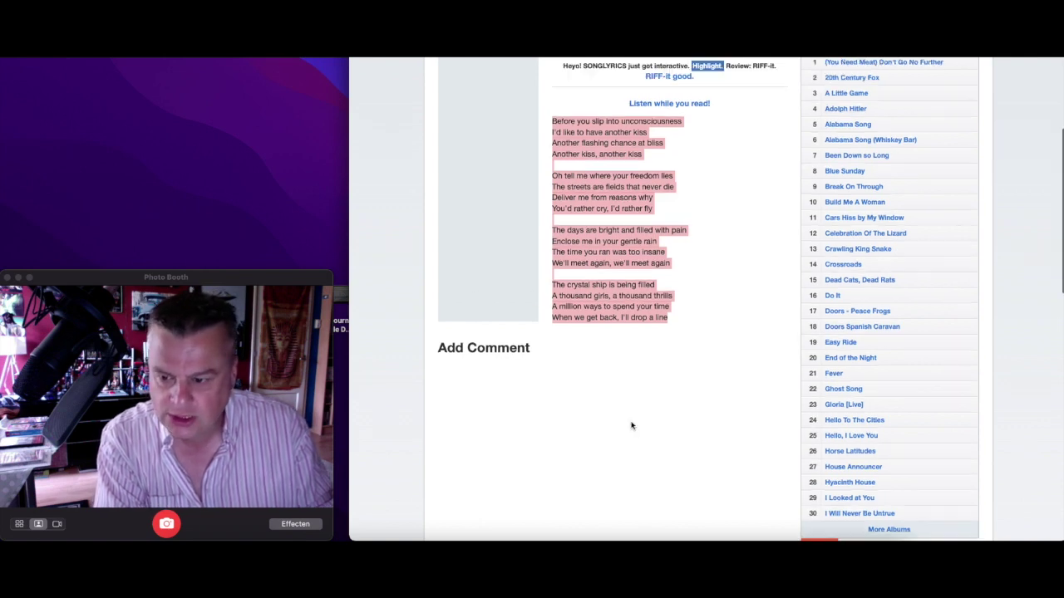
scroll(631, 425, down, 2)
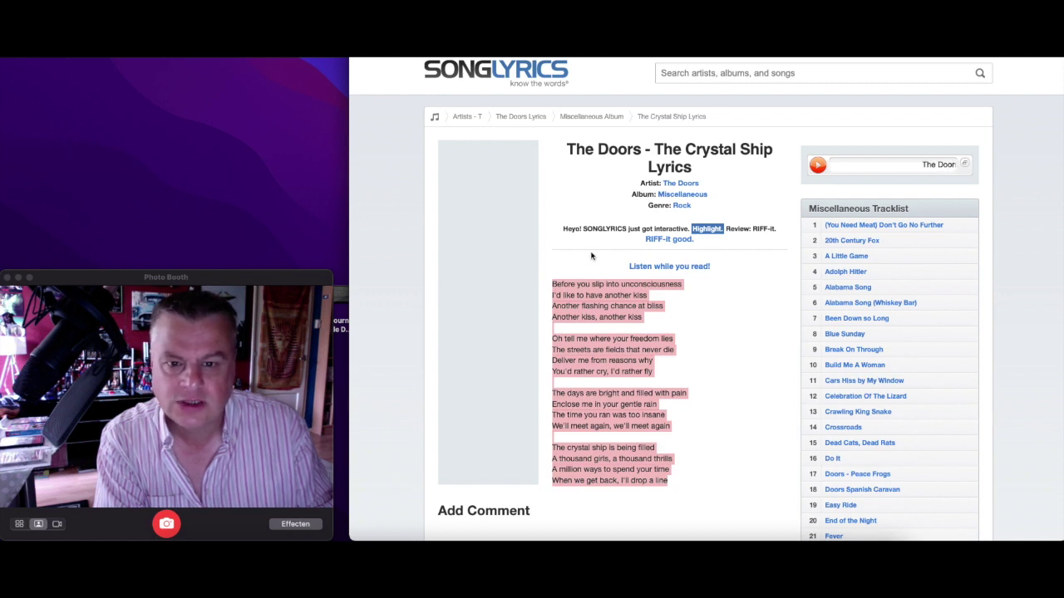
right_click(594, 300)
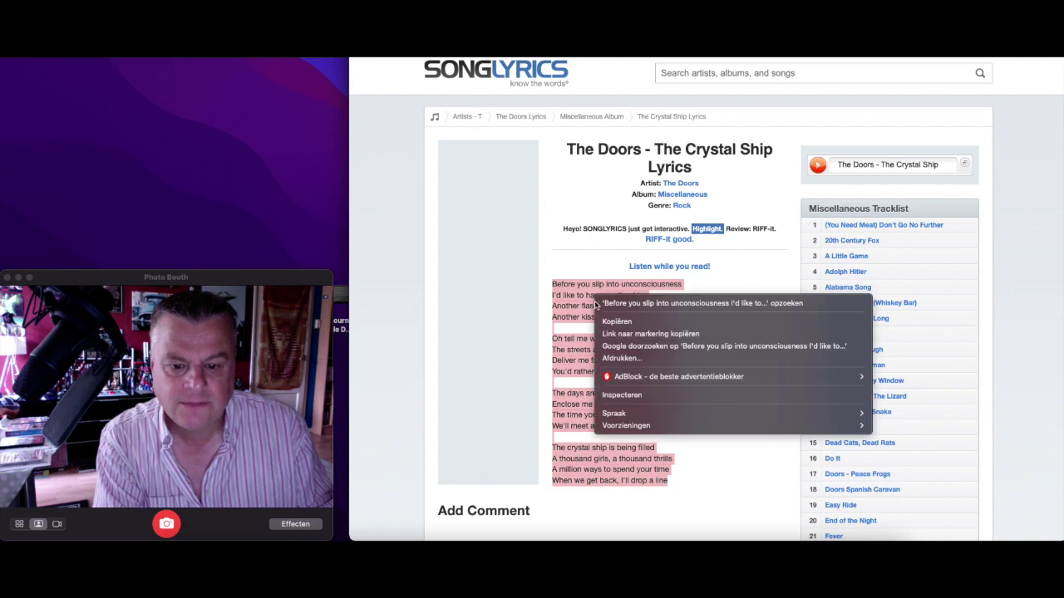
click(625, 322)
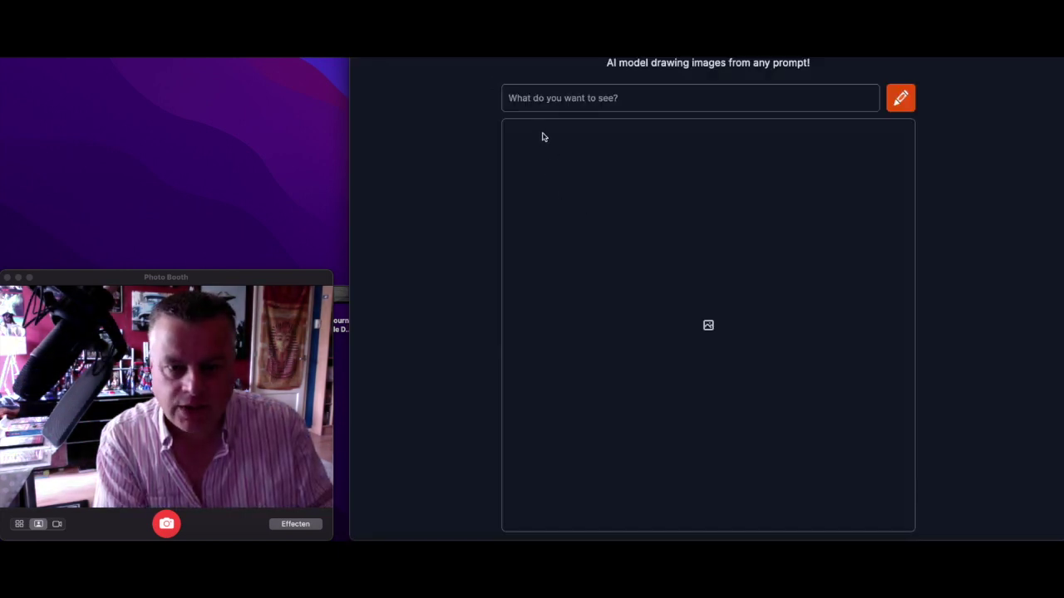
Focus the Craiyon prompt box and bring up its paste options.
click(535, 100)
right_click(535, 101)
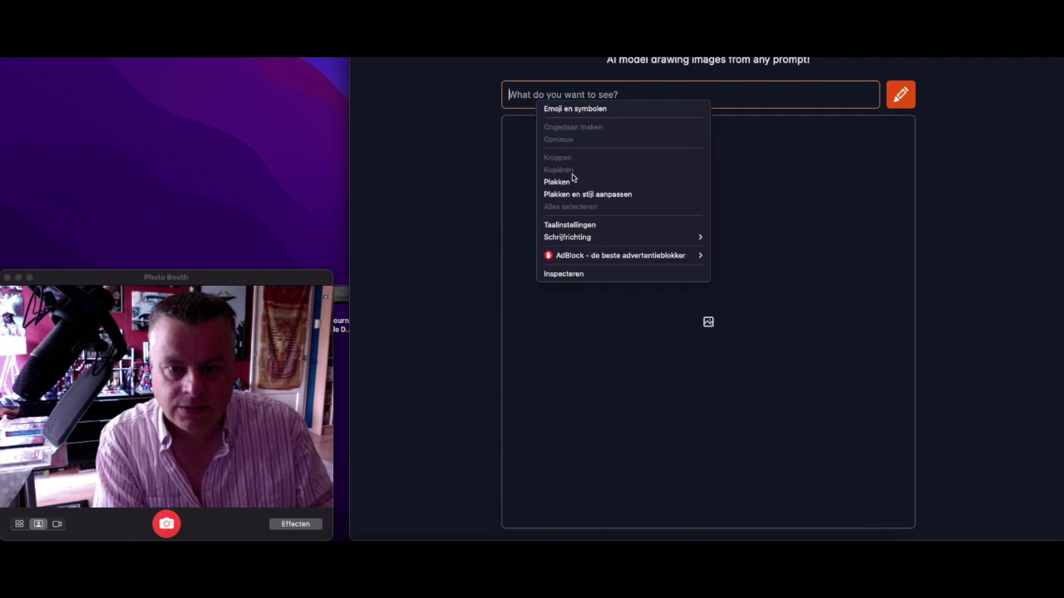
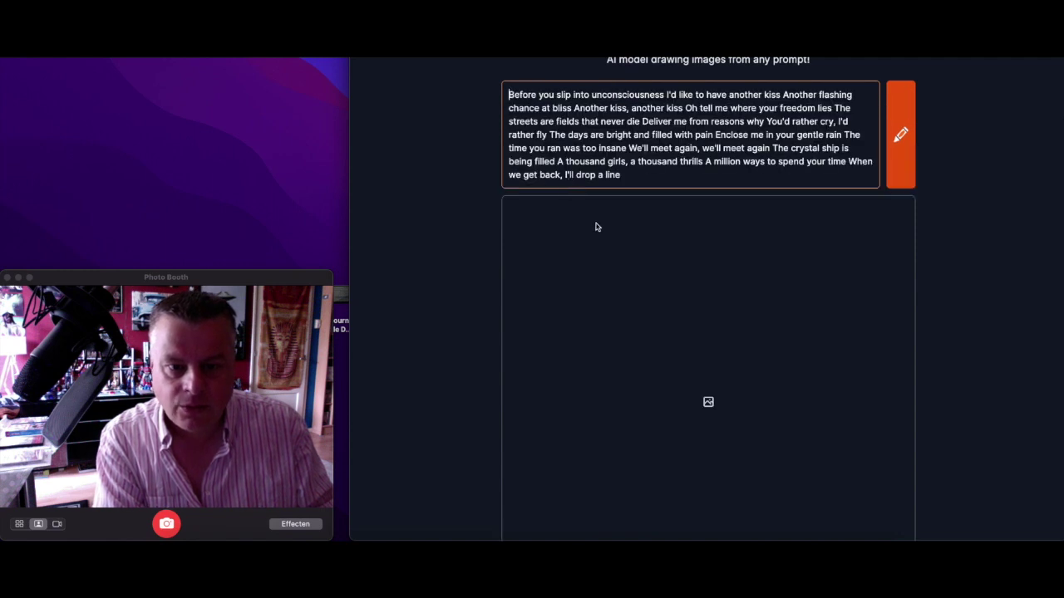
Compare the pasted Craiyon prompt against the Crystal Ship lyrics page.
scroll(760, 100, up, 5)
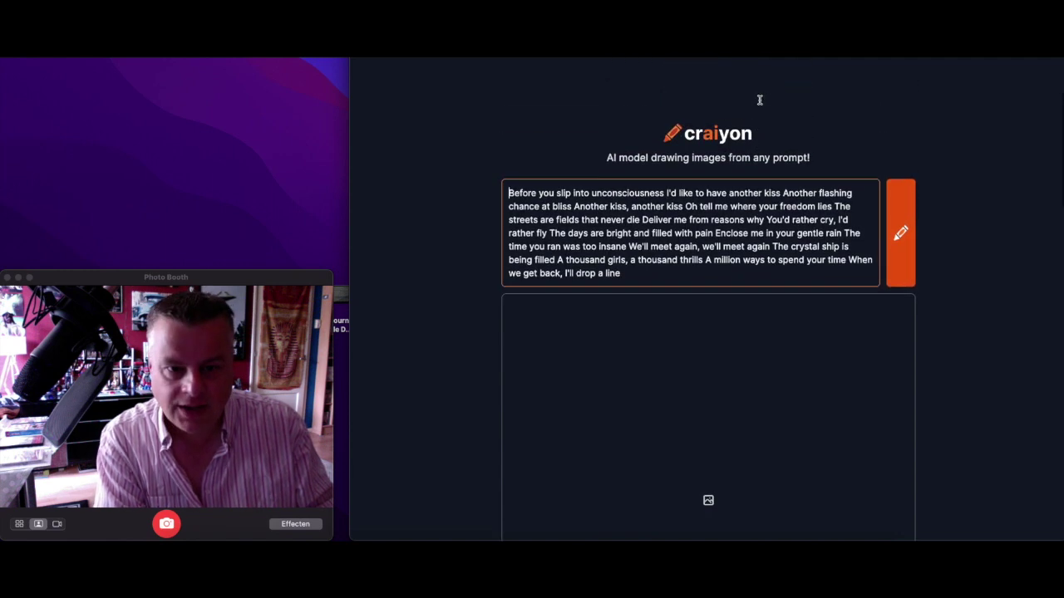
scroll(703, 345, down, 2)
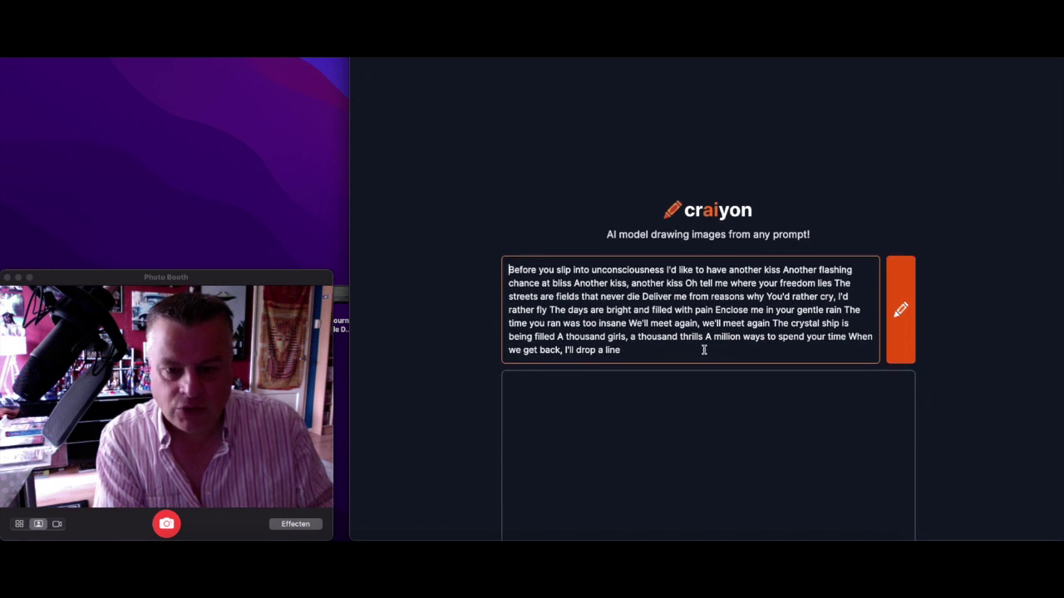
scroll(703, 350, down, 1)
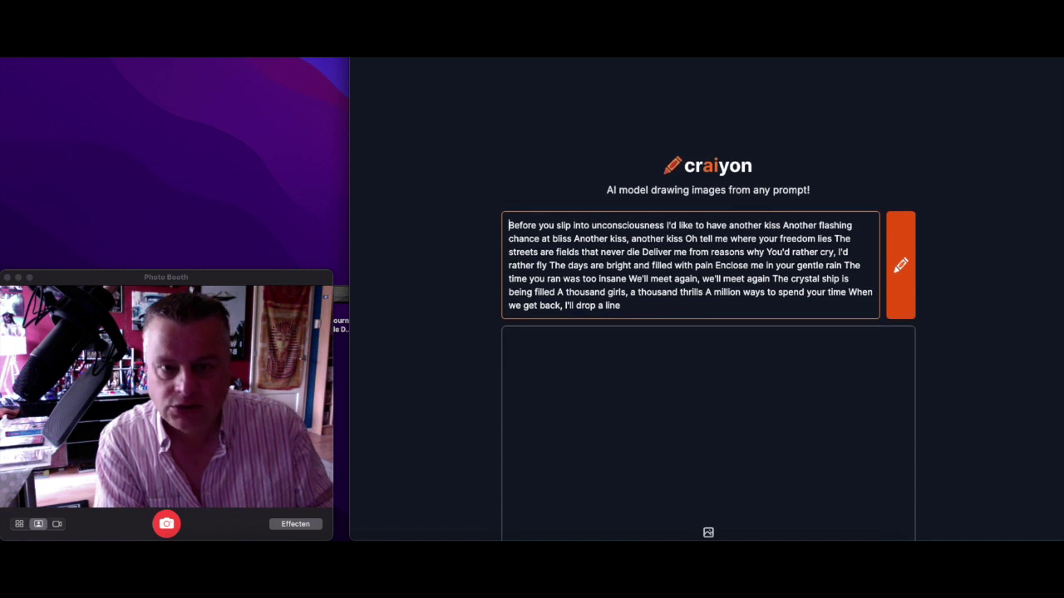
key(ctrl+Tab)
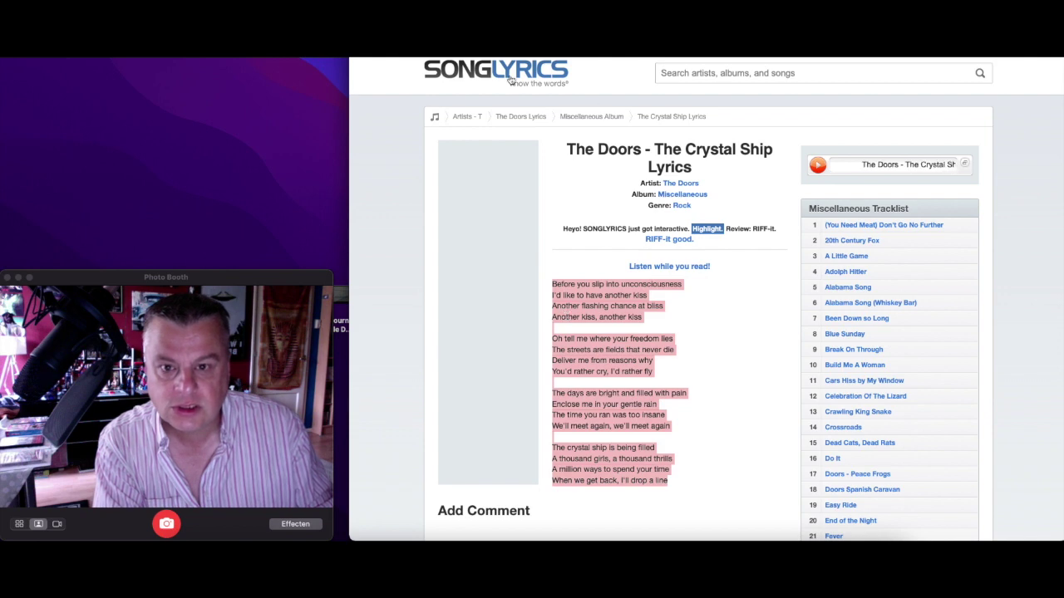
key(ctrl+Tab)
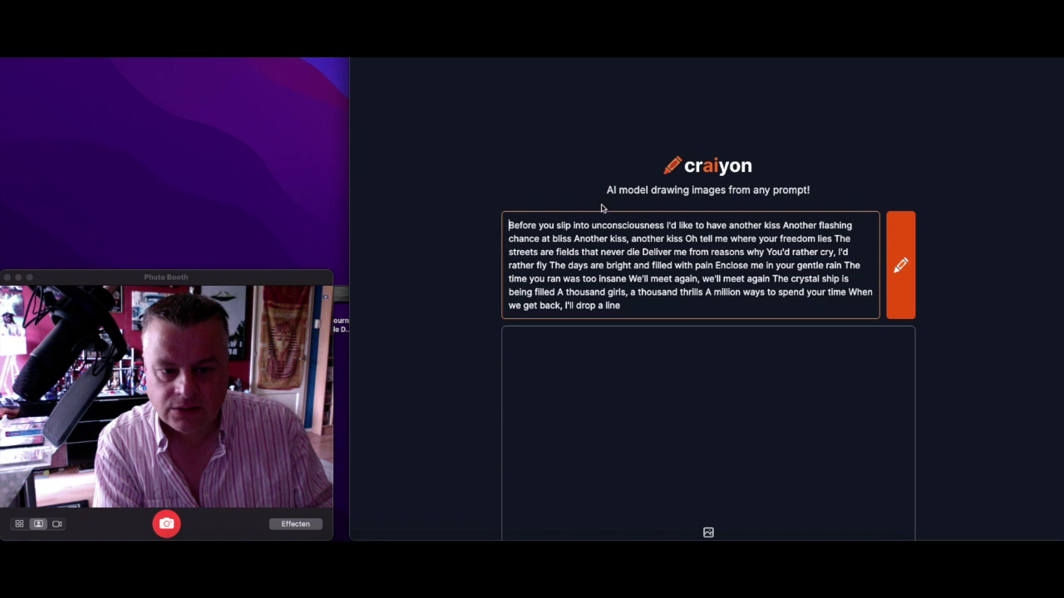
scroll(609, 238, up, 3)
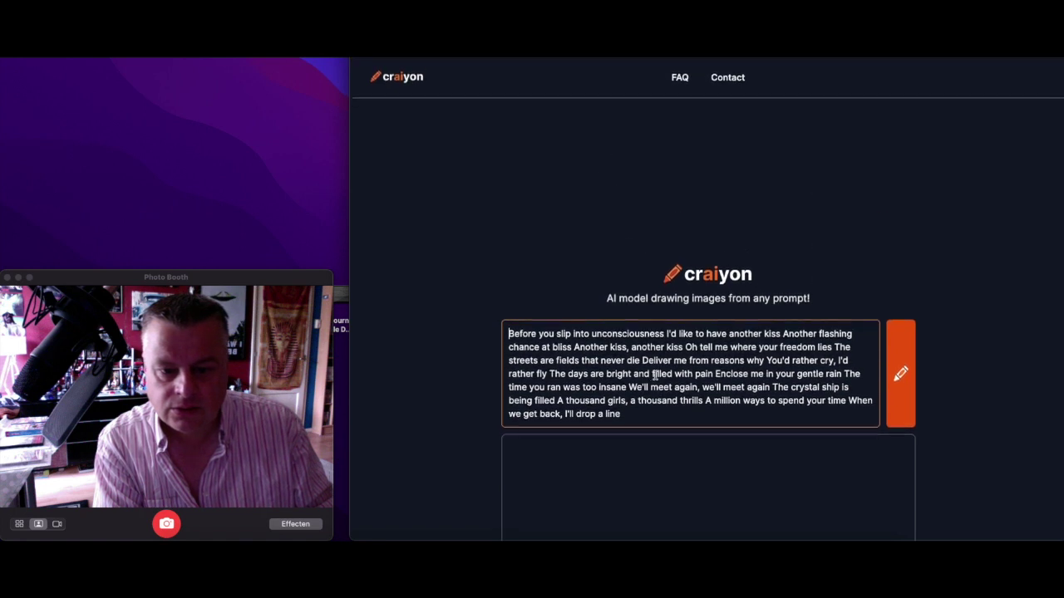
scroll(655, 376, down, 4)
scroll(655, 376, down, 4)
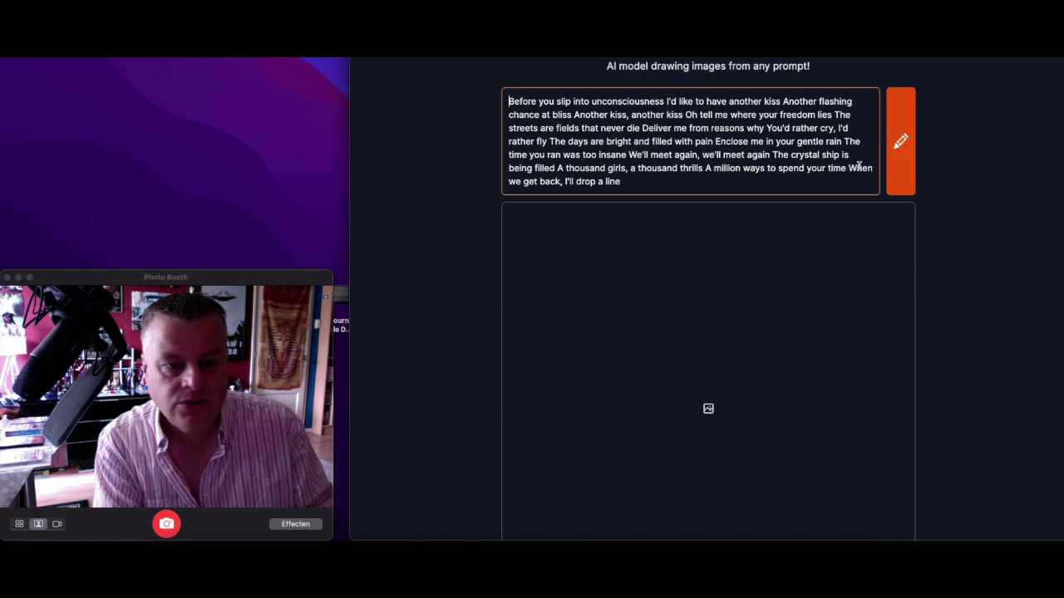
key(ctrl+Tab)
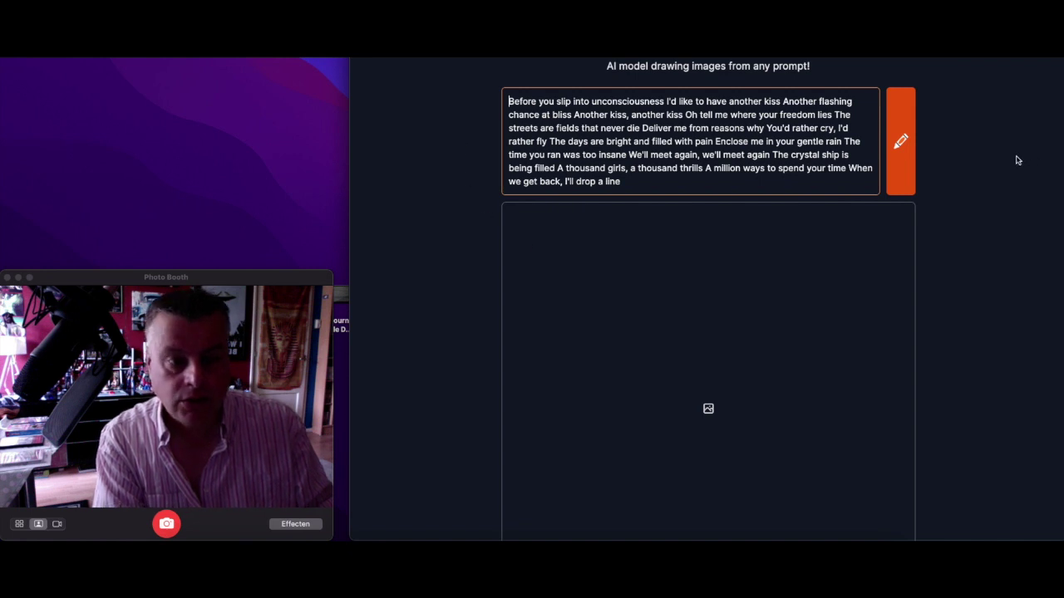
Generate from the Crystal Ship lyrics prompt and scroll through the resulting nine-image grid.
click(901, 145)
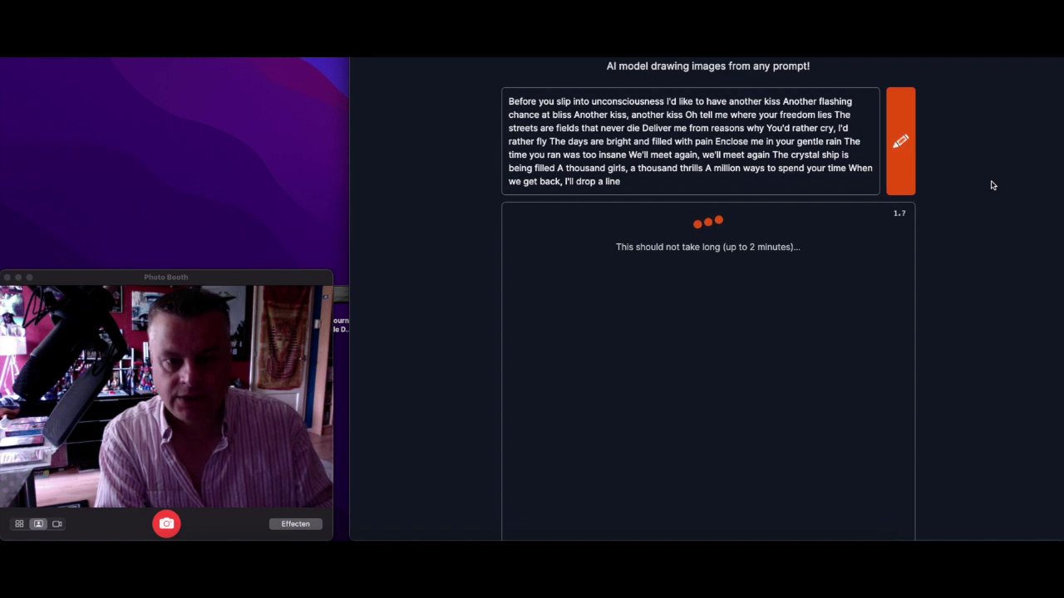
scroll(991, 186, down, 1)
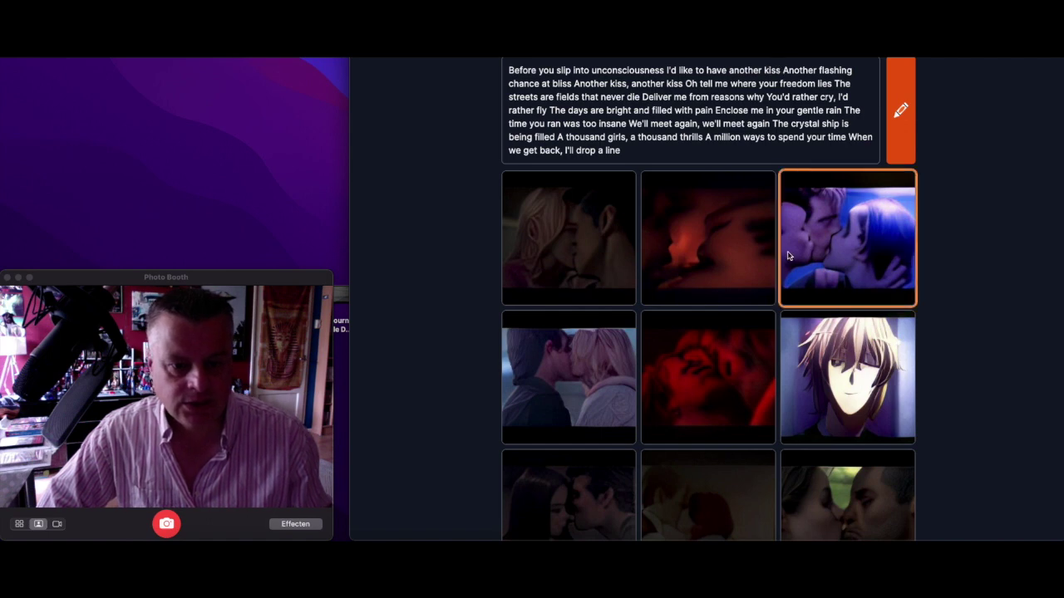
scroll(789, 256, down, 2)
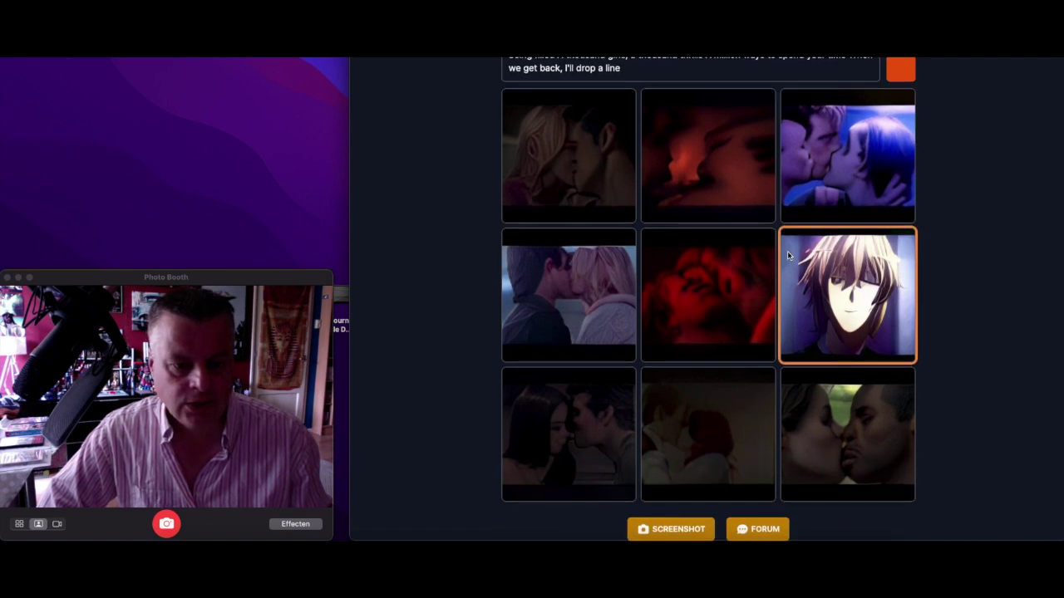
scroll(788, 256, up, 1)
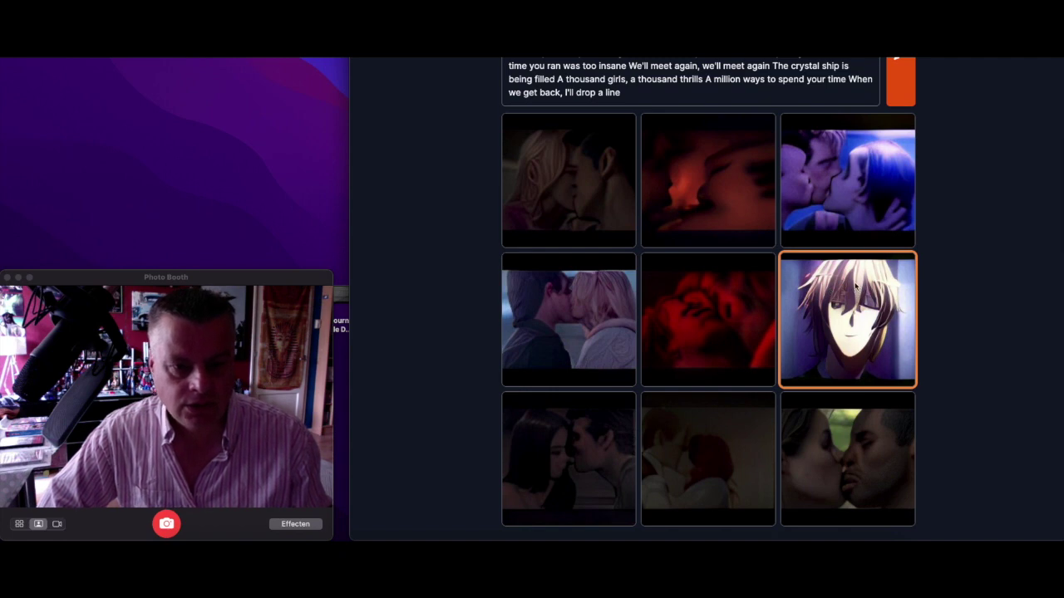
scroll(856, 285, up, 3)
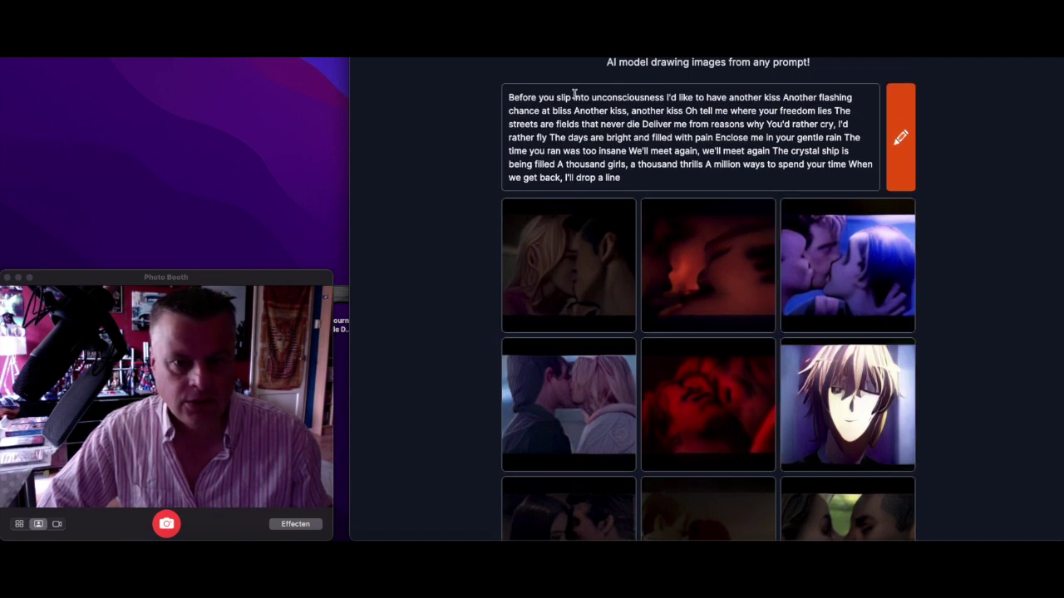
Open The Doors' 'Break On Through' lyrics from the album tracklist sidebar.
key(ctrl+Tab)
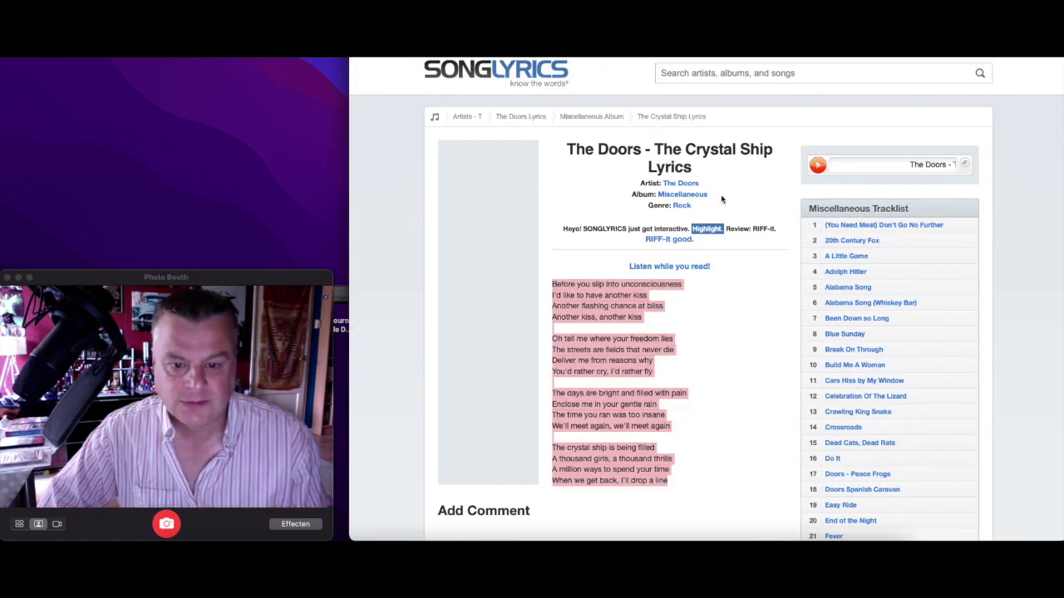
scroll(678, 330, down, 1)
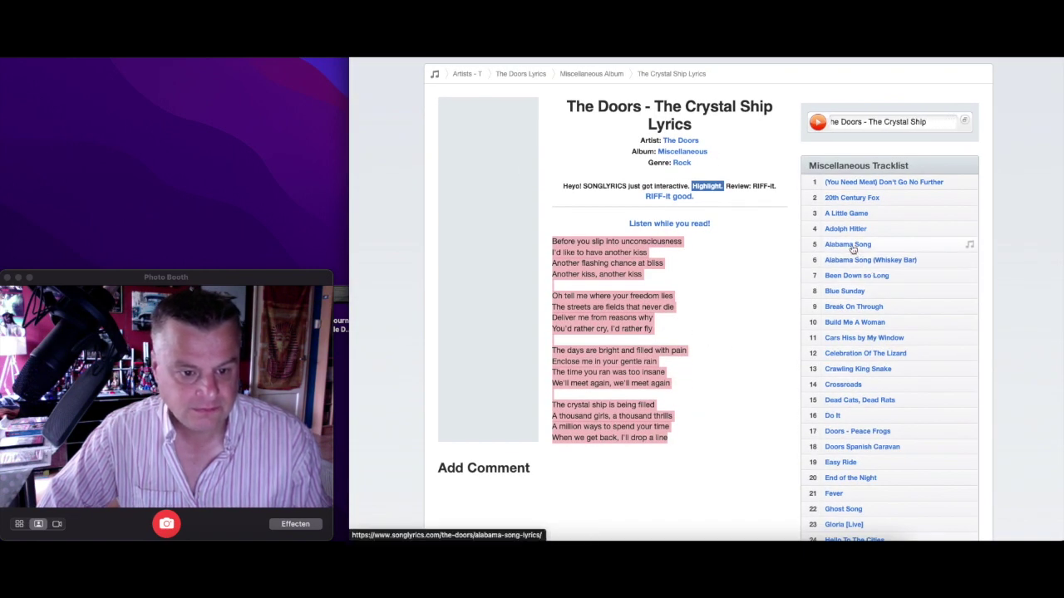
click(858, 309)
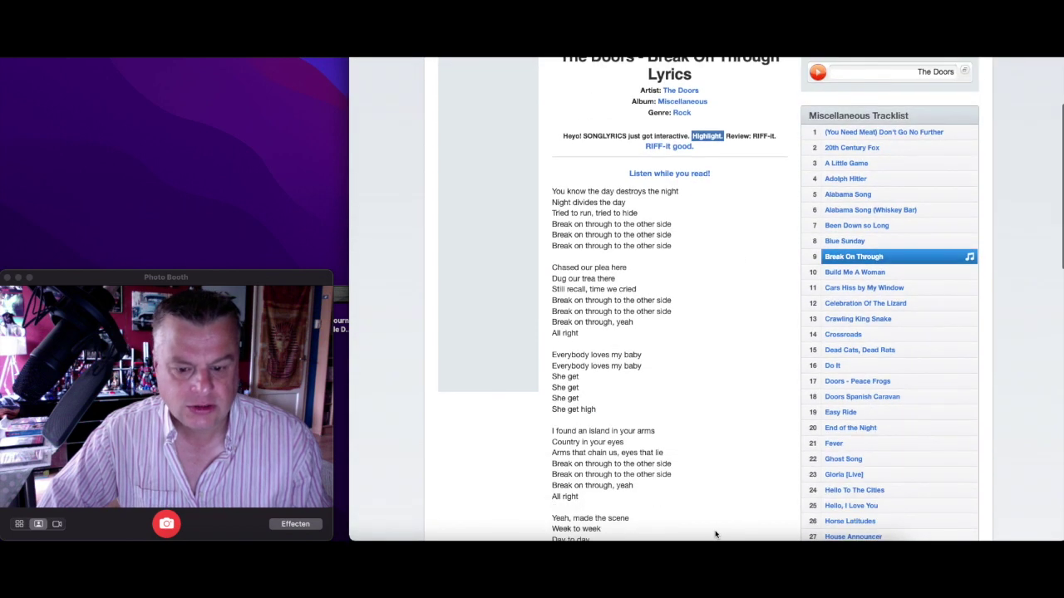
scroll(715, 534, down, 5)
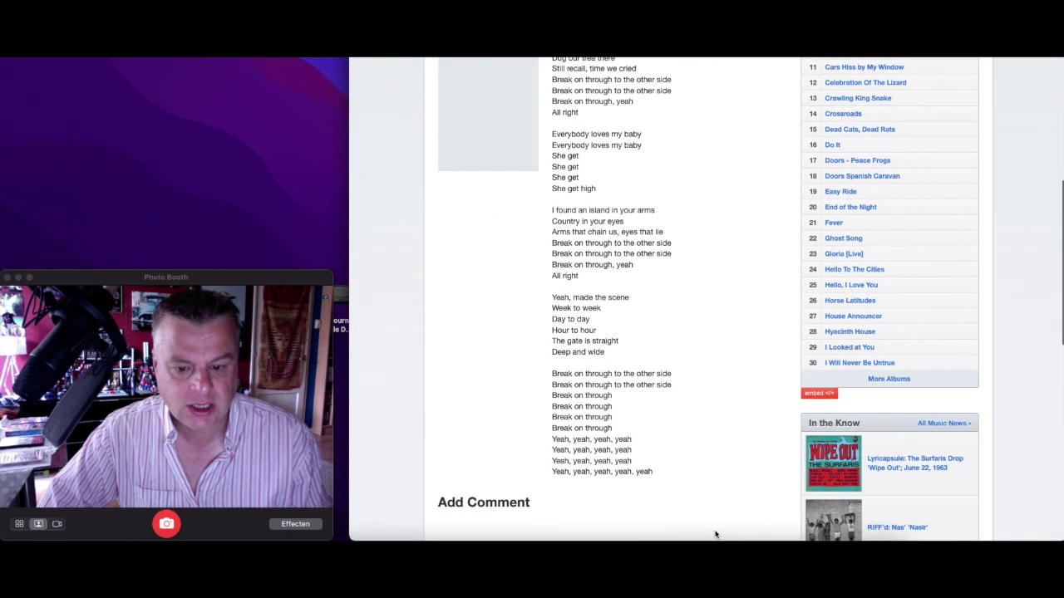
scroll(715, 534, up, 5)
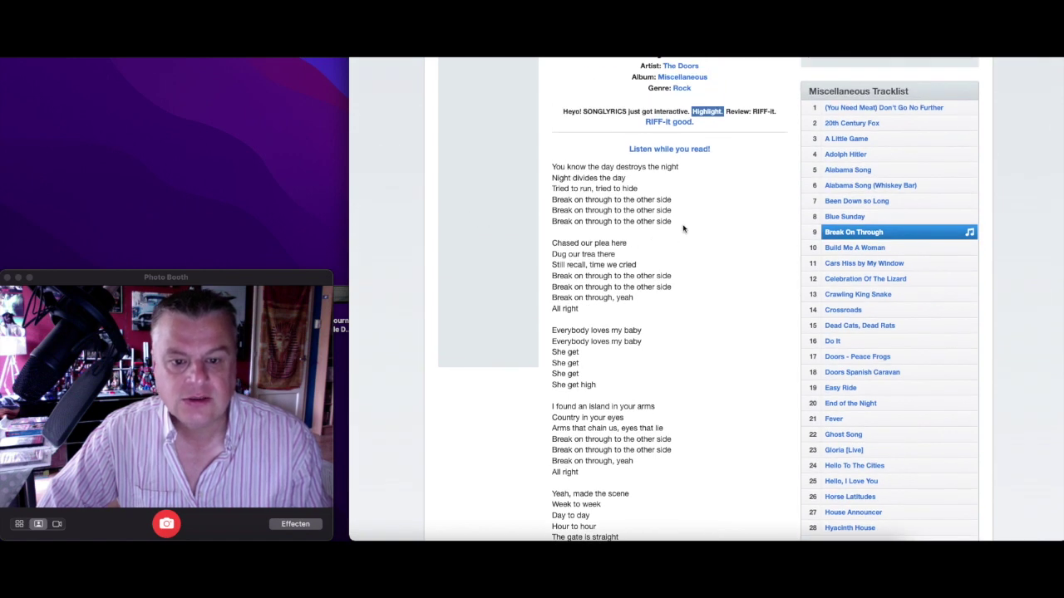
Copy the first stanza of Break On Through, starting 'You know the day destroys the night'.
drag(683, 229, 598, 540)
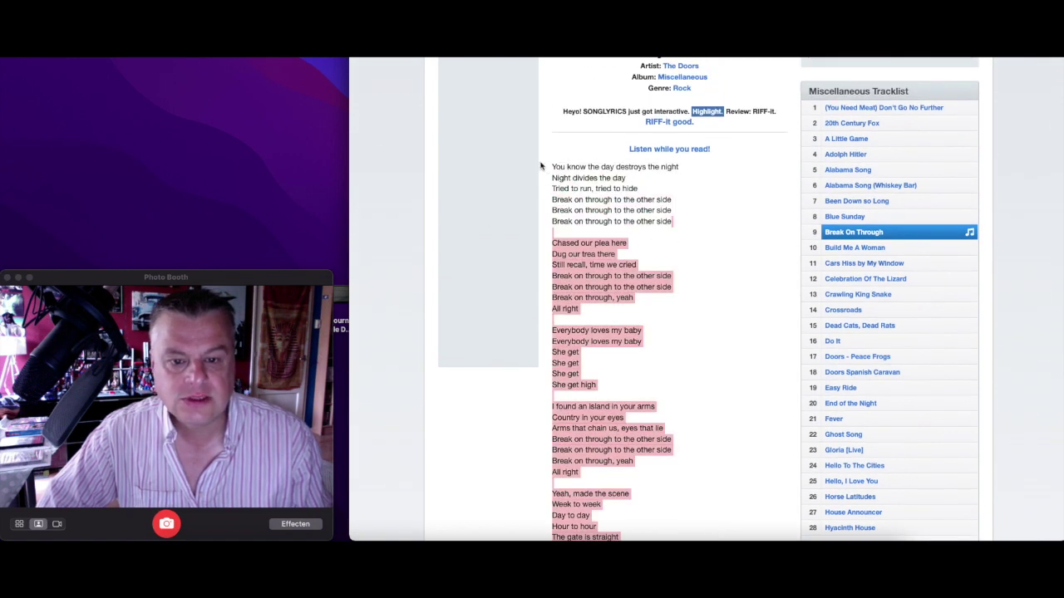
click(678, 225)
drag(670, 224, 533, 170)
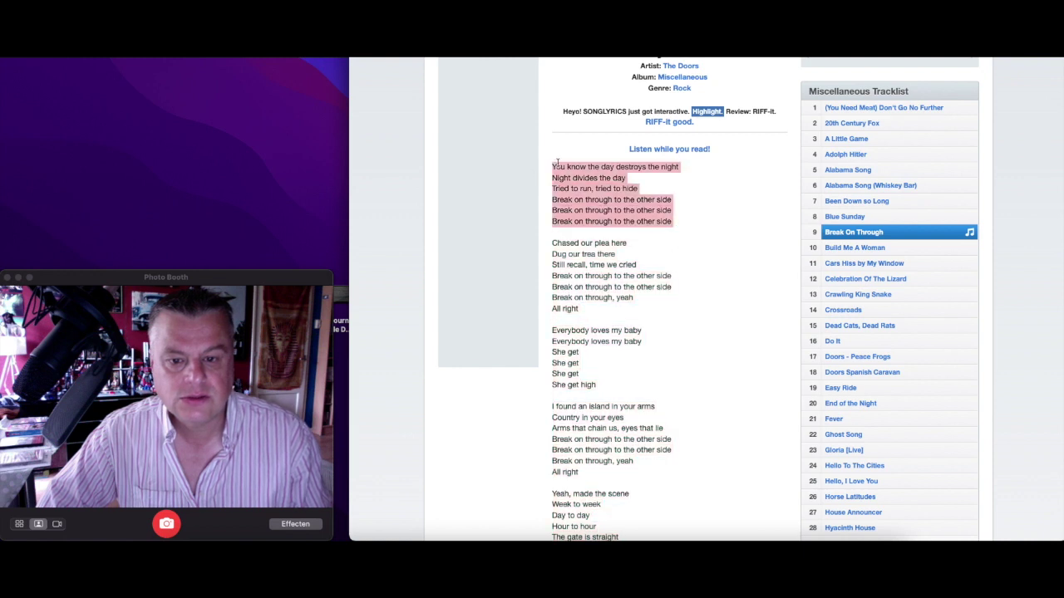
drag(673, 224, 559, 167)
right_click(588, 193)
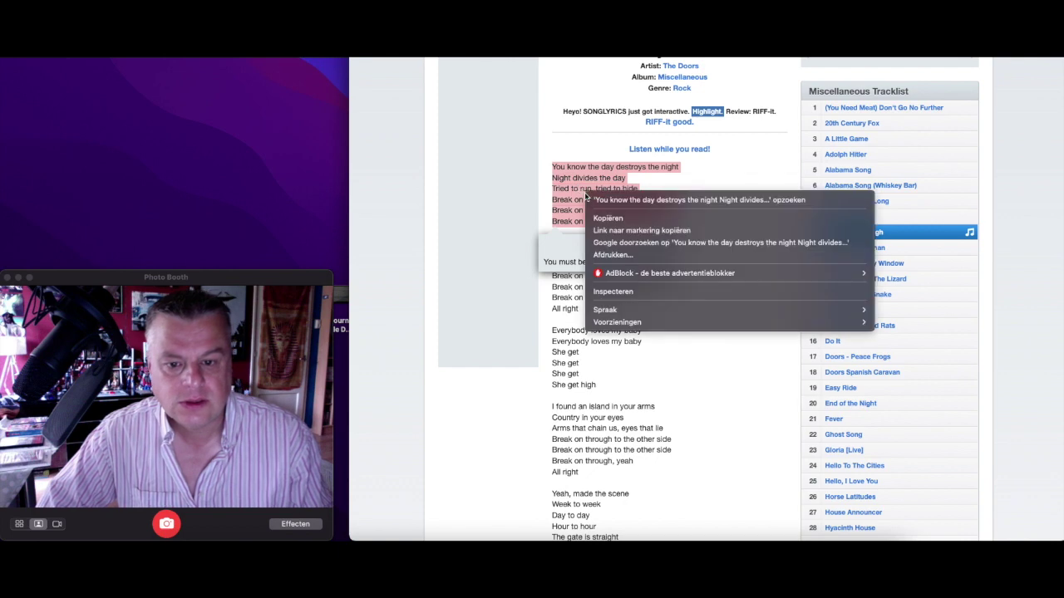
click(616, 219)
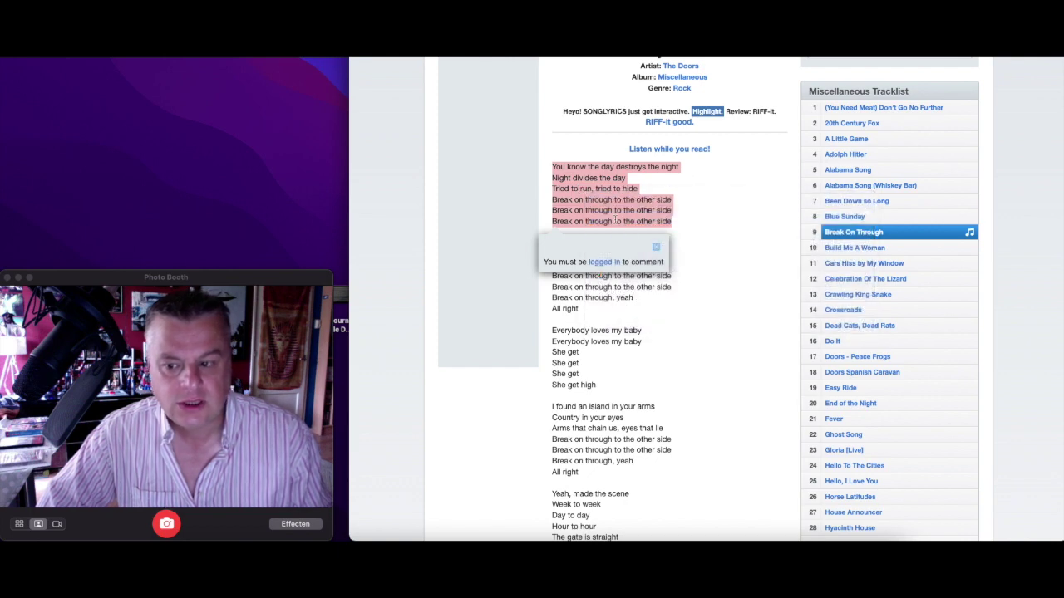
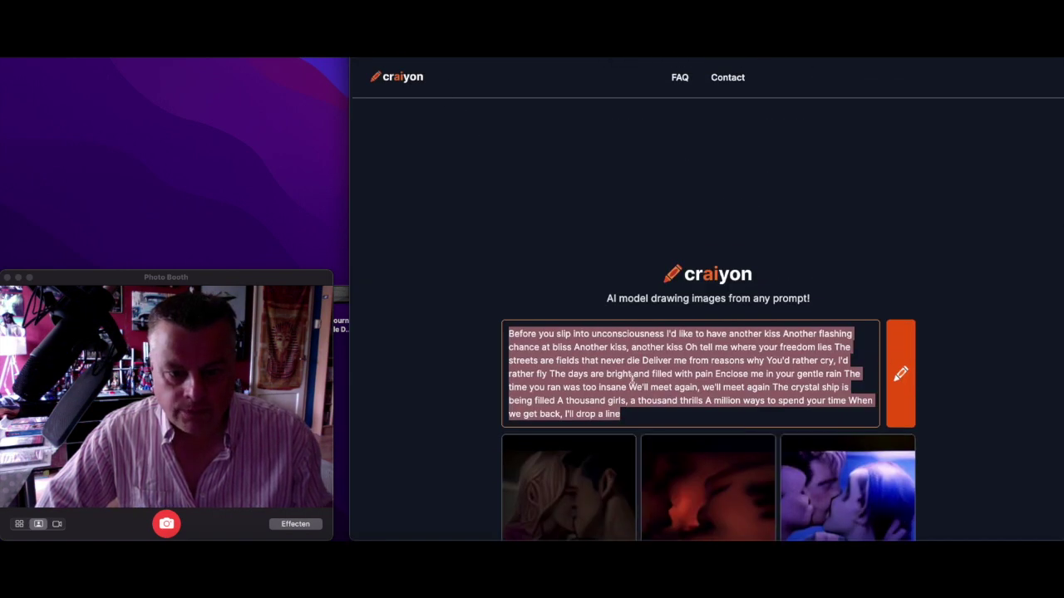
Copy the prompt text and generate a nine-image grid from the 'Break on through to the other side' lyrics.
right_click(631, 379)
click(664, 366)
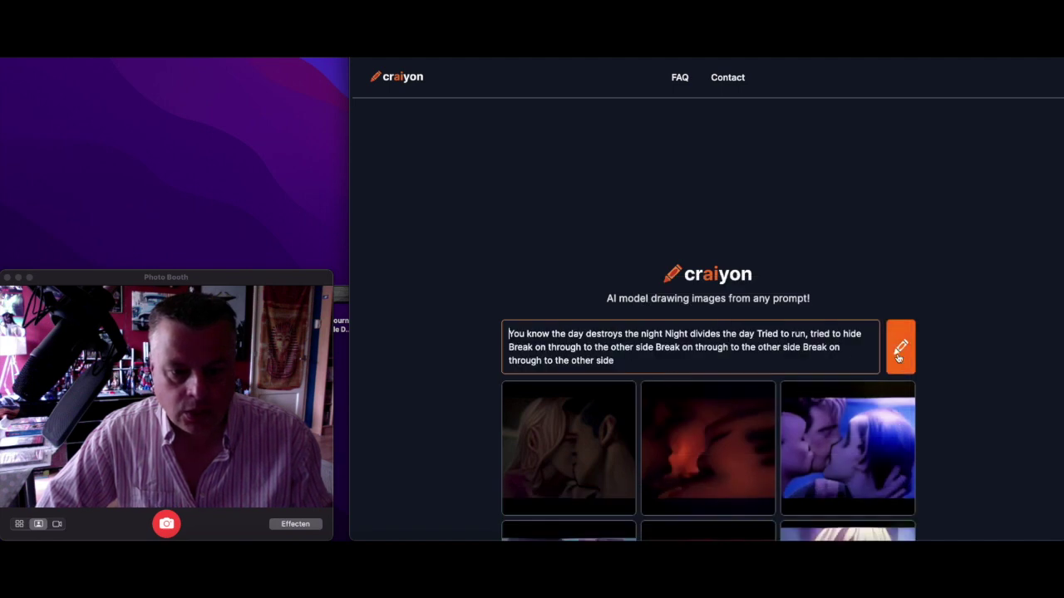
click(899, 349)
scroll(392, 355, down, 3)
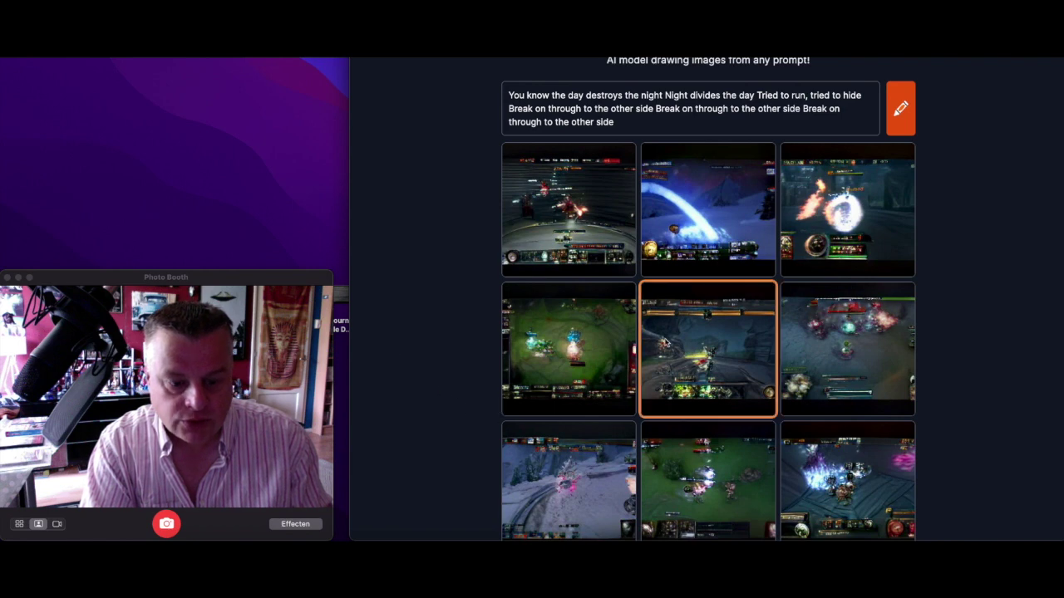
Enlarge the top-left generated image to inspect it, then close it back to the grid.
scroll(665, 342, down, 1)
scroll(664, 342, down, 2)
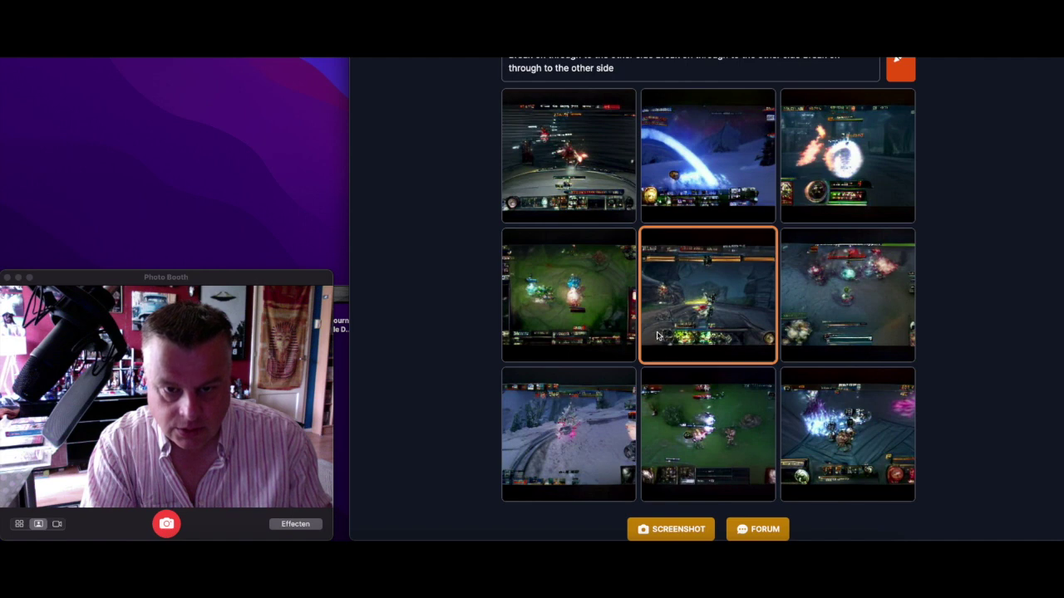
click(569, 164)
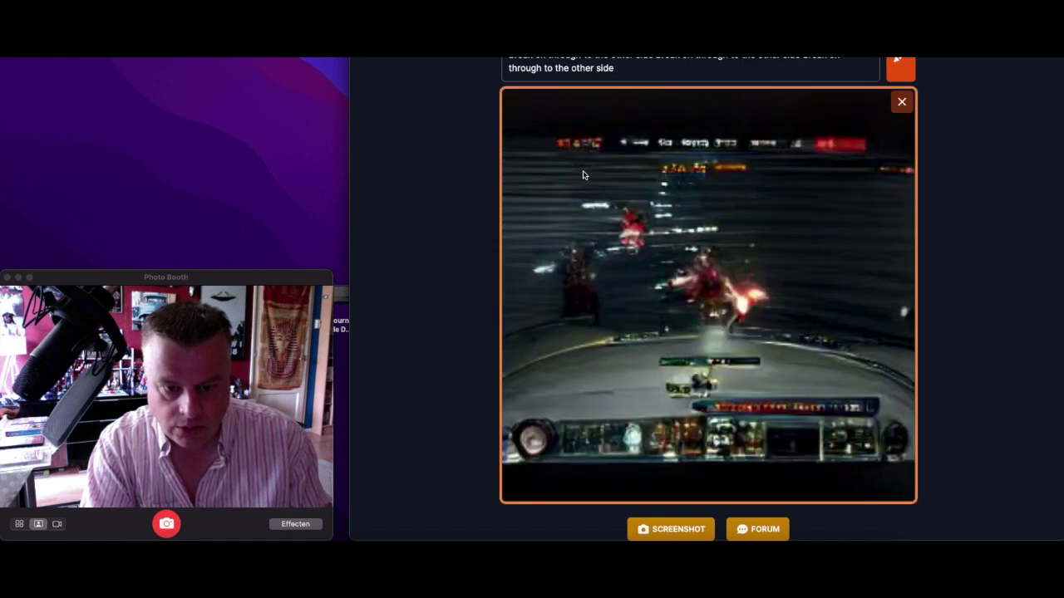
scroll(694, 268, down, 5)
scroll(694, 268, up, 4)
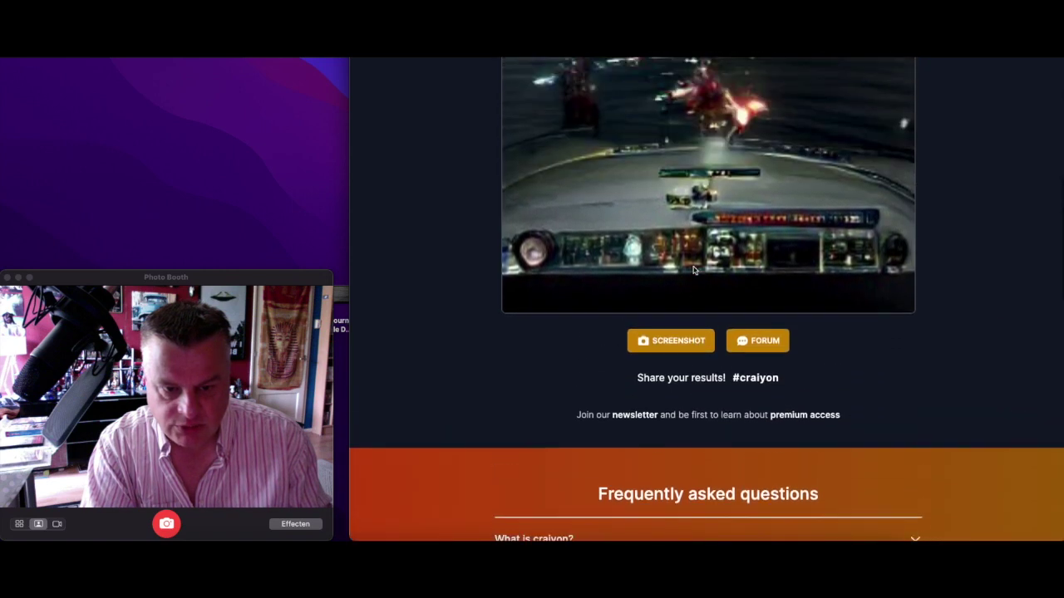
scroll(694, 269, up, 1)
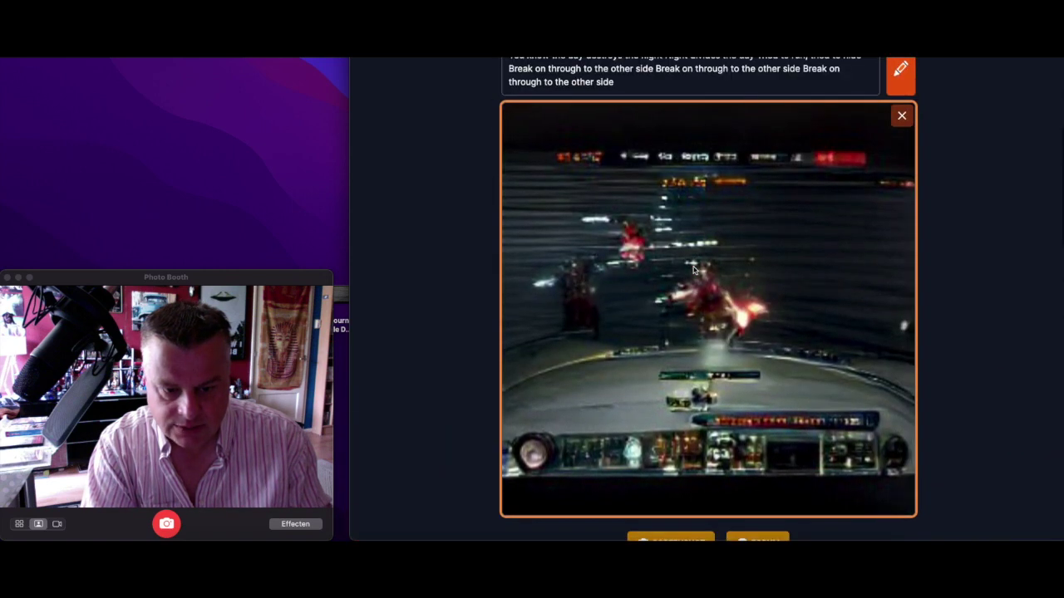
right_click(429, 258)
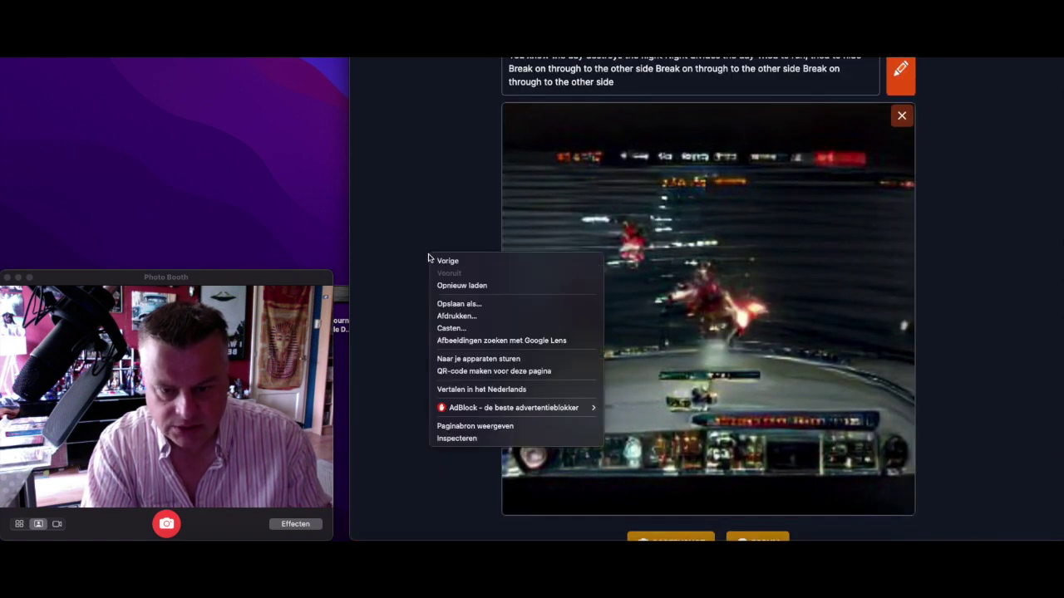
click(429, 257)
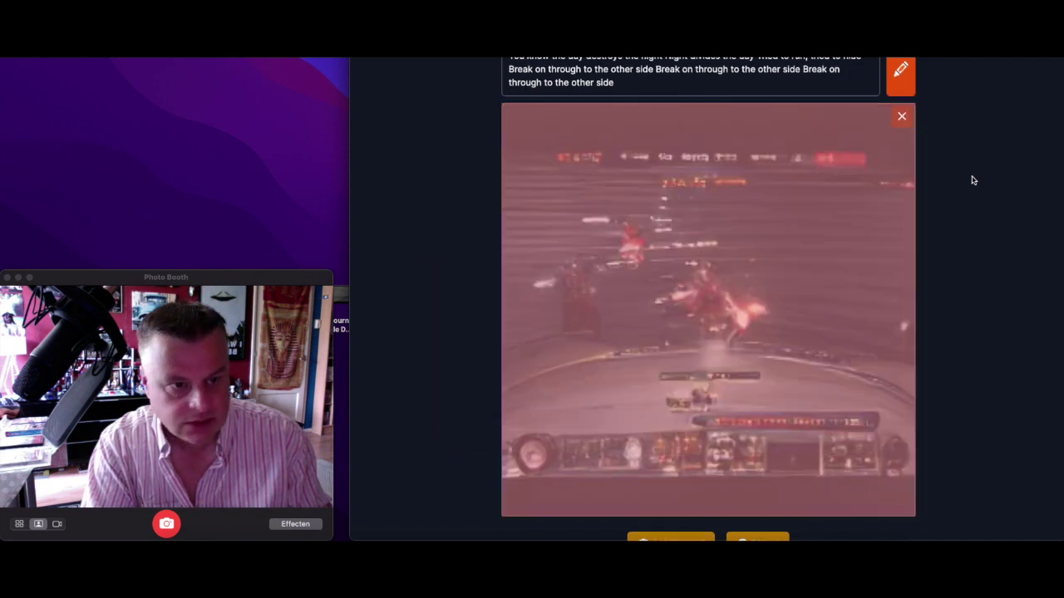
click(901, 117)
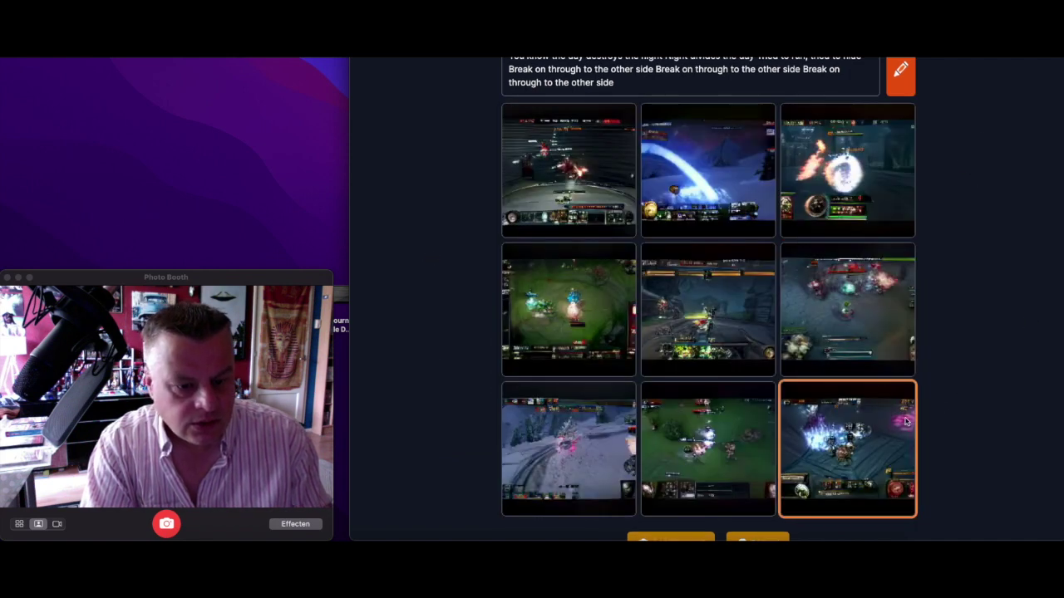
Enlarge the fiery top-right image, then return to the Doors lyrics page.
click(861, 196)
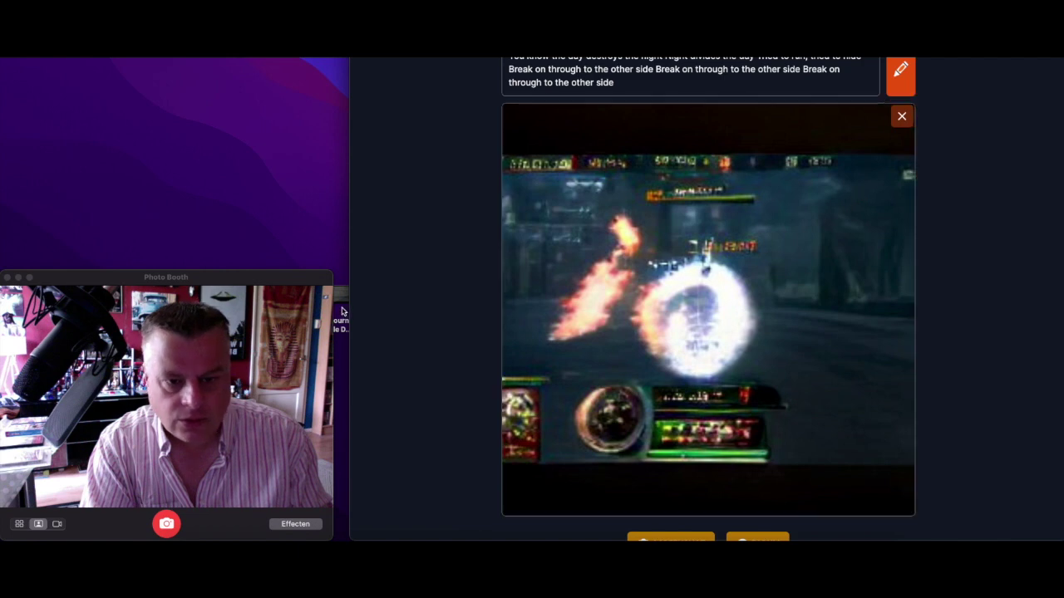
click(401, 274)
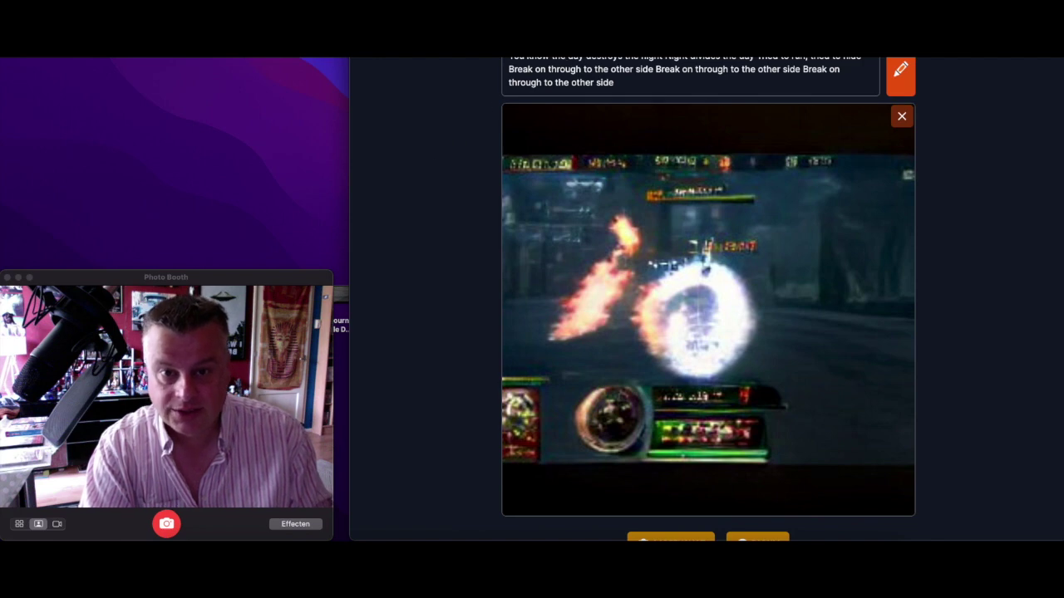
key(ctrl+Tab)
Search SongLyrics for 'the rolling stones' to list results like Jumpin' Jack Flash and Wild Horses.
scroll(648, 117, up, 4)
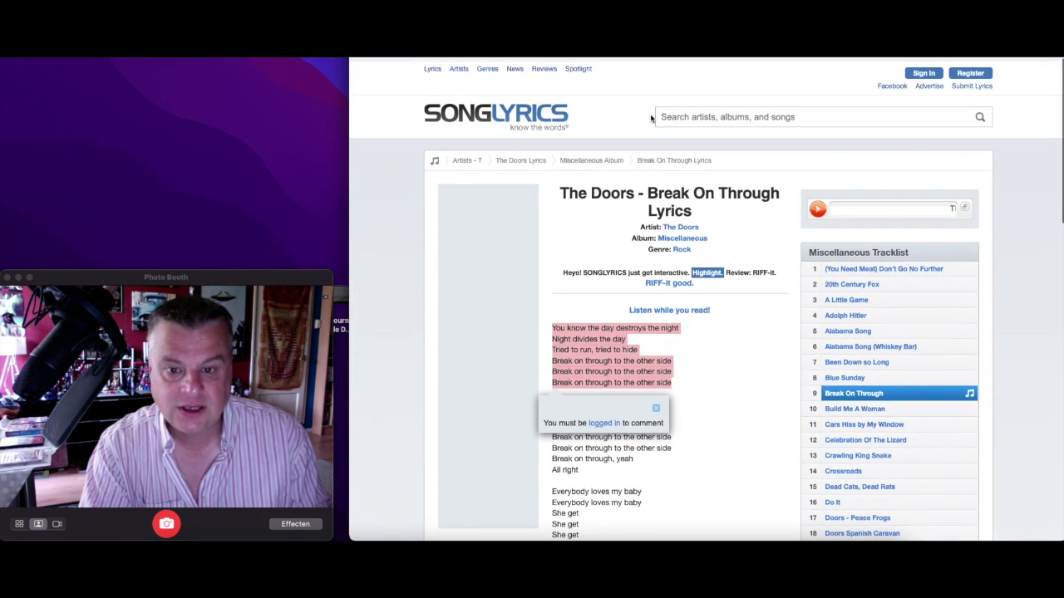
click(704, 111)
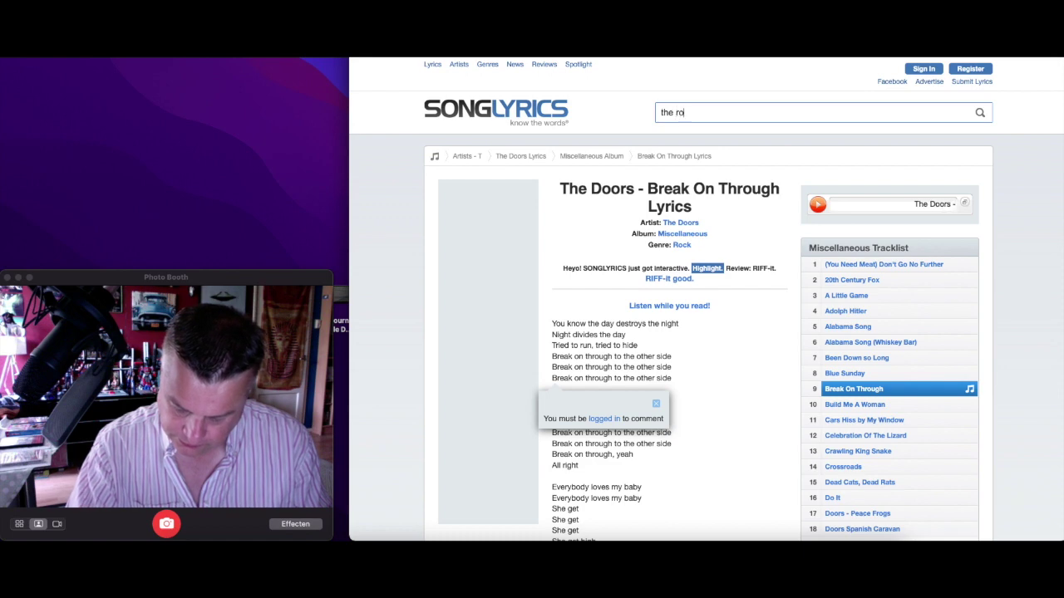
text(ng s)
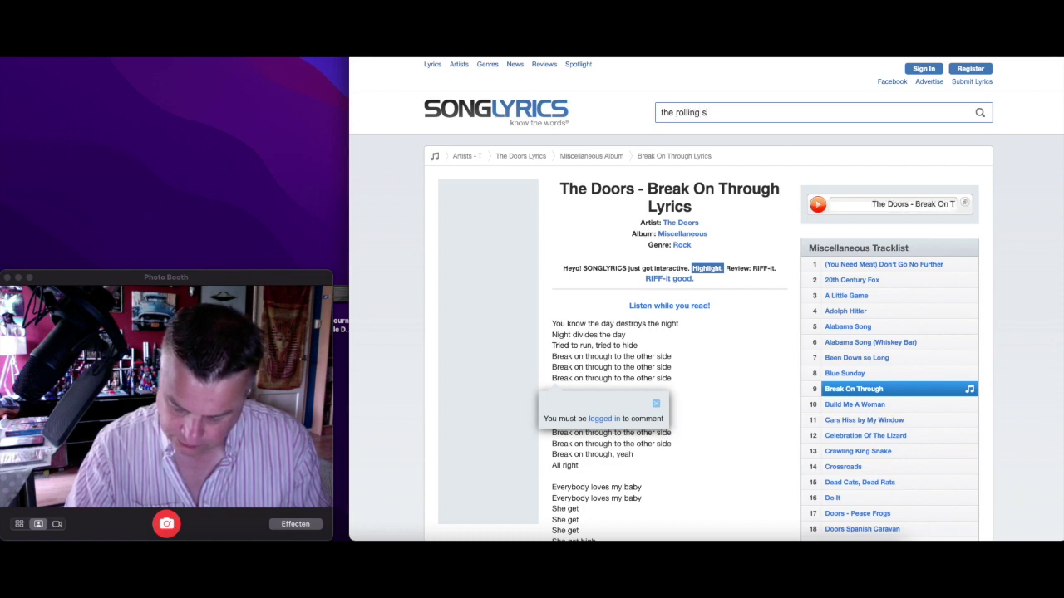
text(tones)
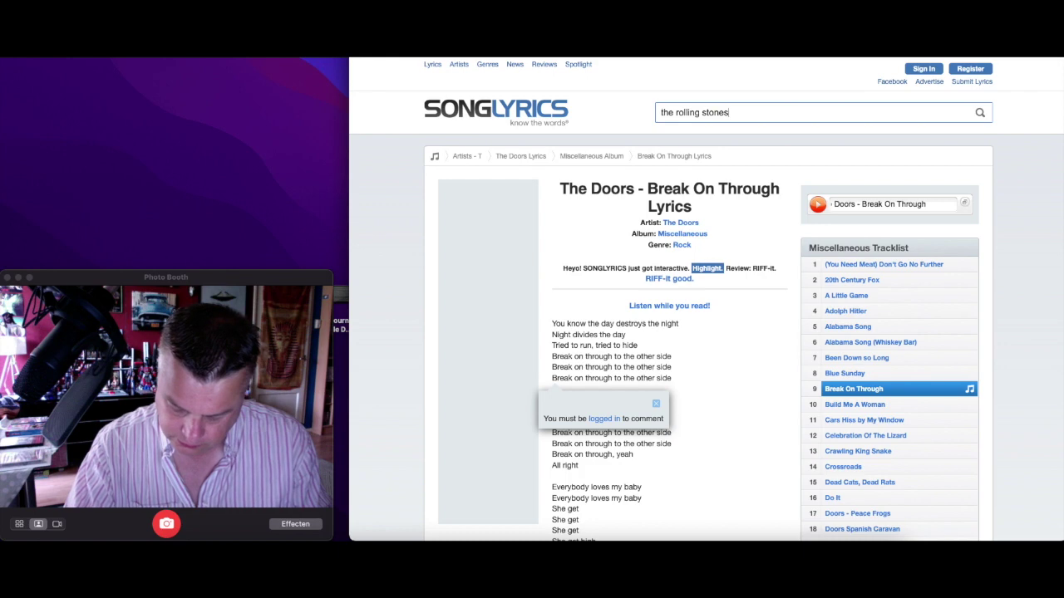
key(Return)
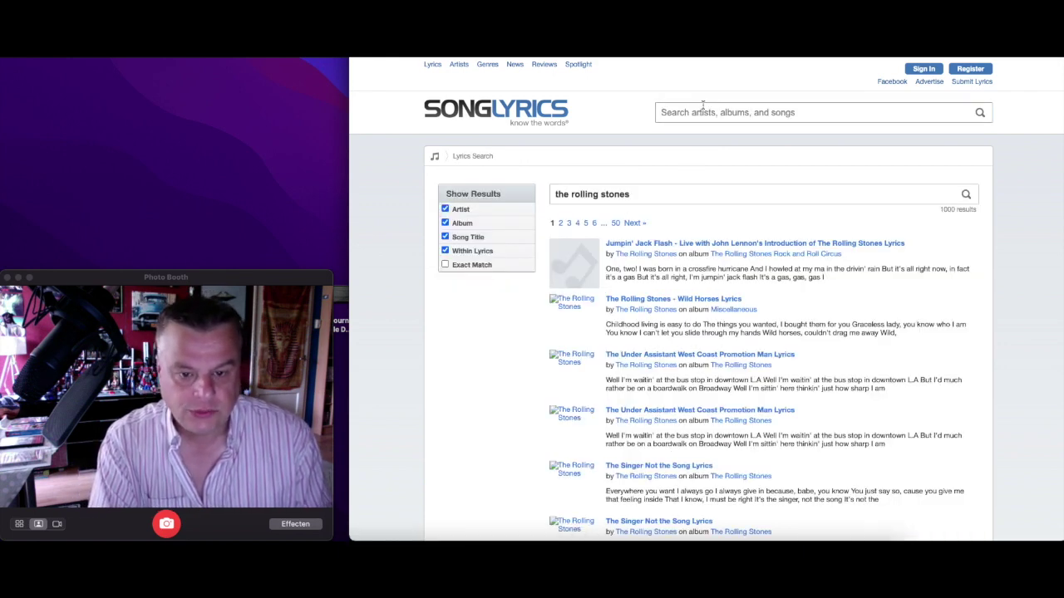
Open the 'Wild Horses' lyrics page, copy the whole song, and go back to the Craiyon prompt.
click(680, 300)
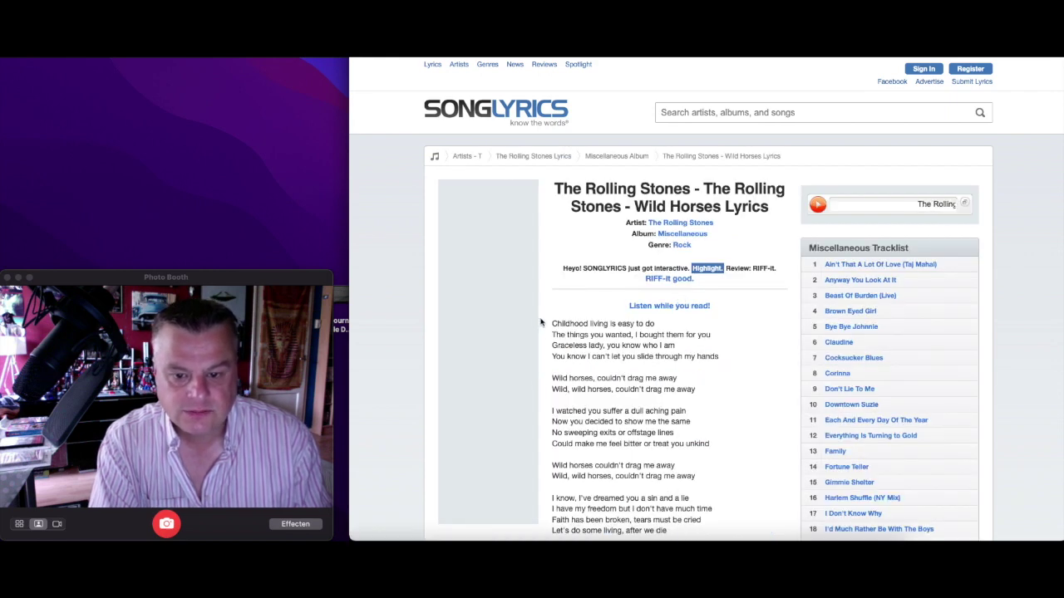
drag(548, 319, 652, 422)
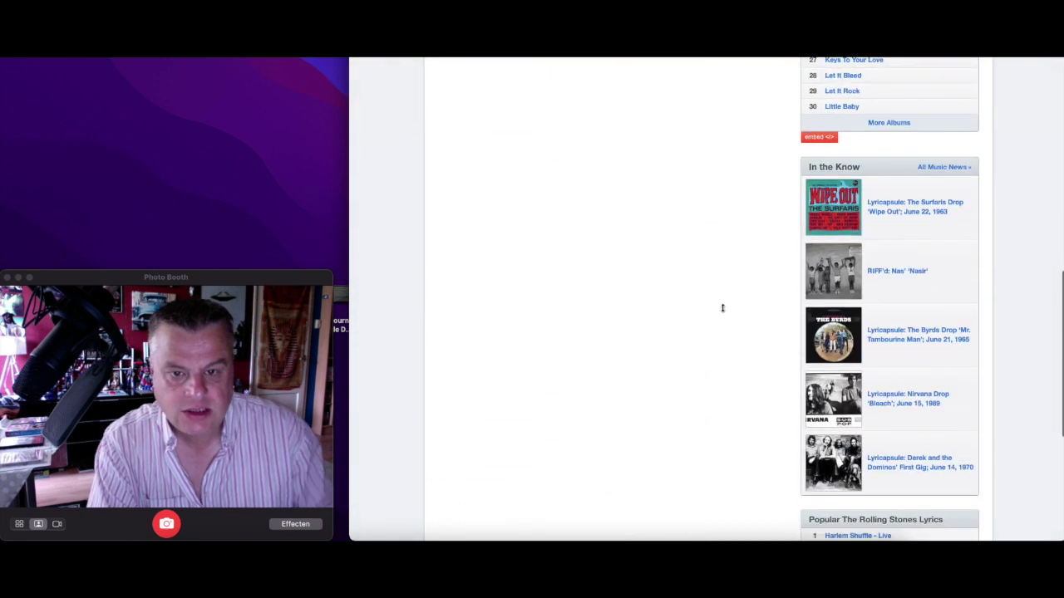
drag(722, 308, 736, 411)
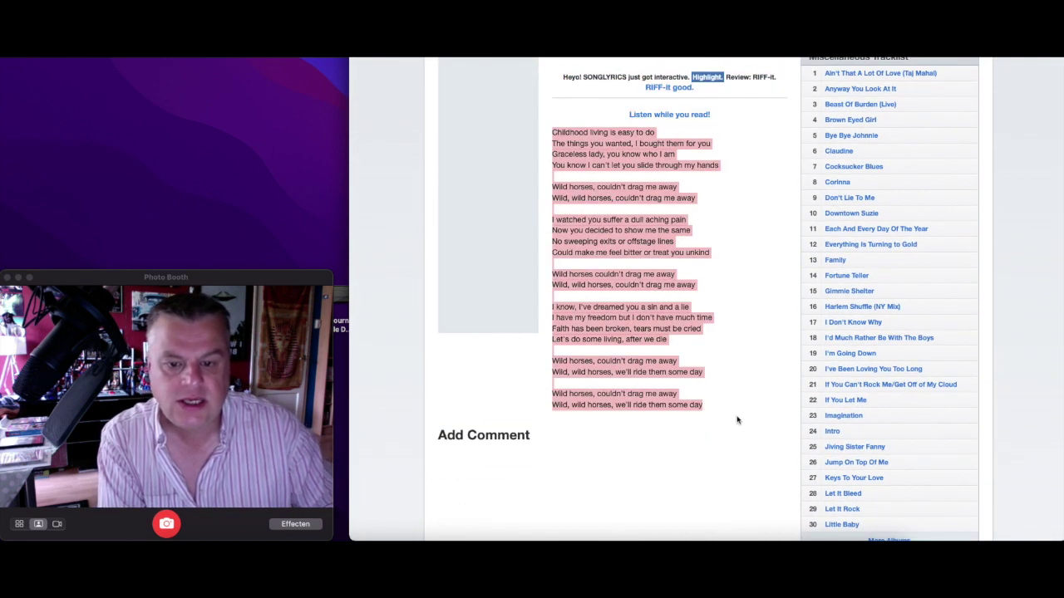
right_click(618, 239)
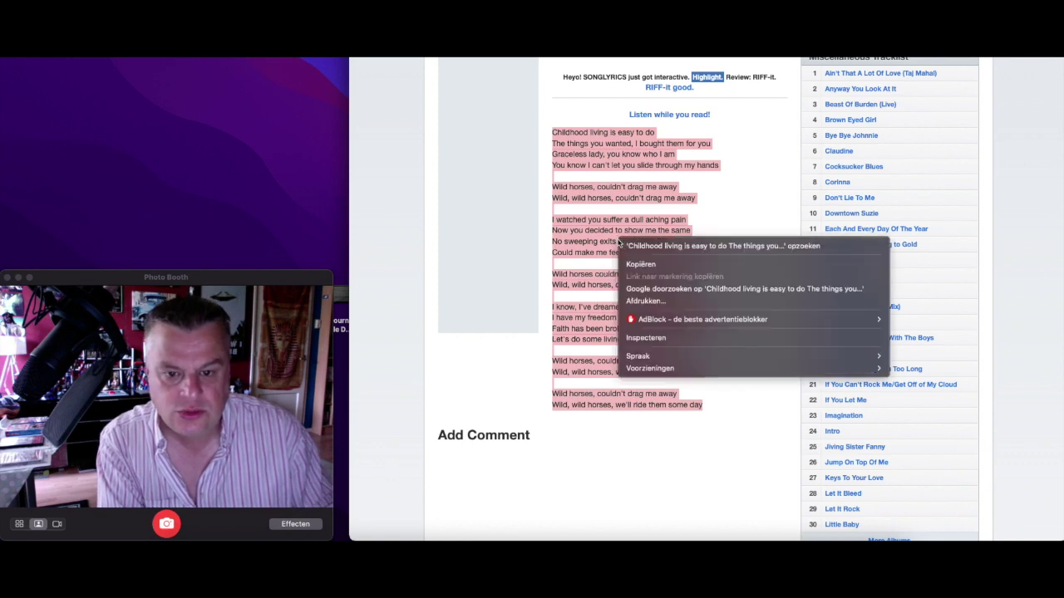
click(638, 265)
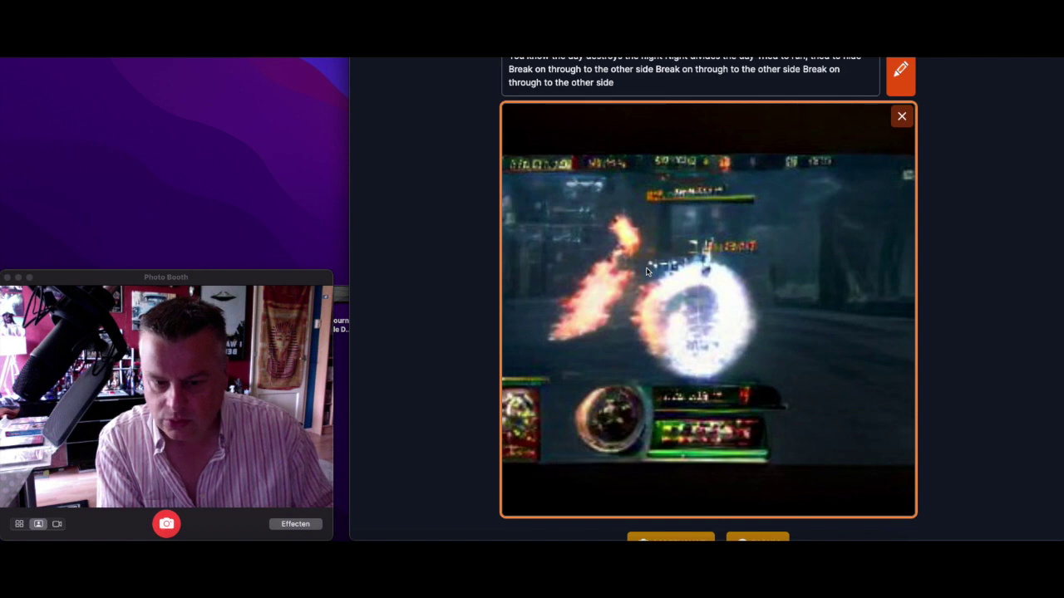
scroll(807, 187, up, 4)
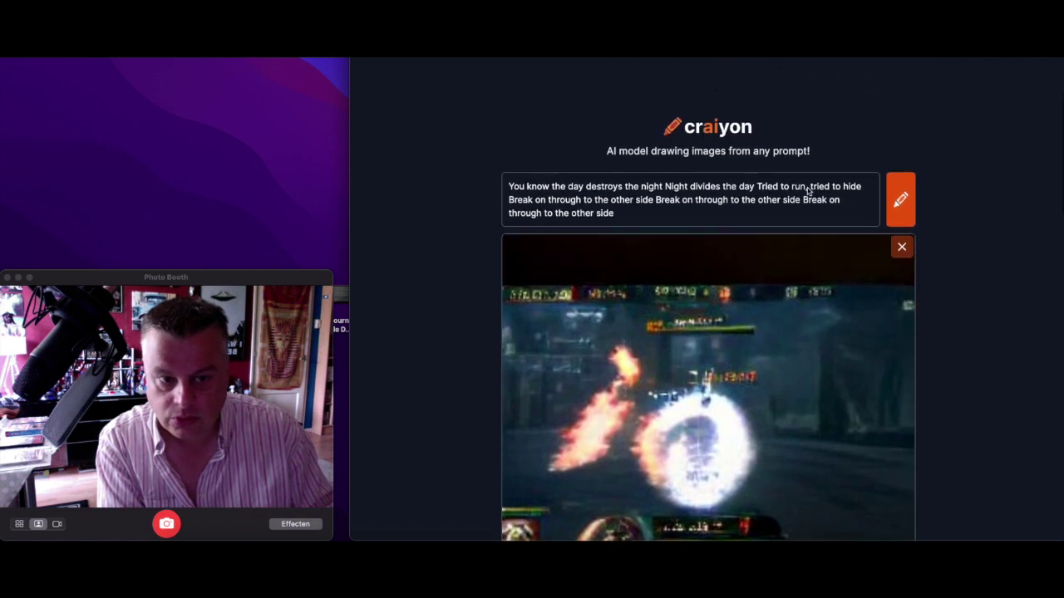
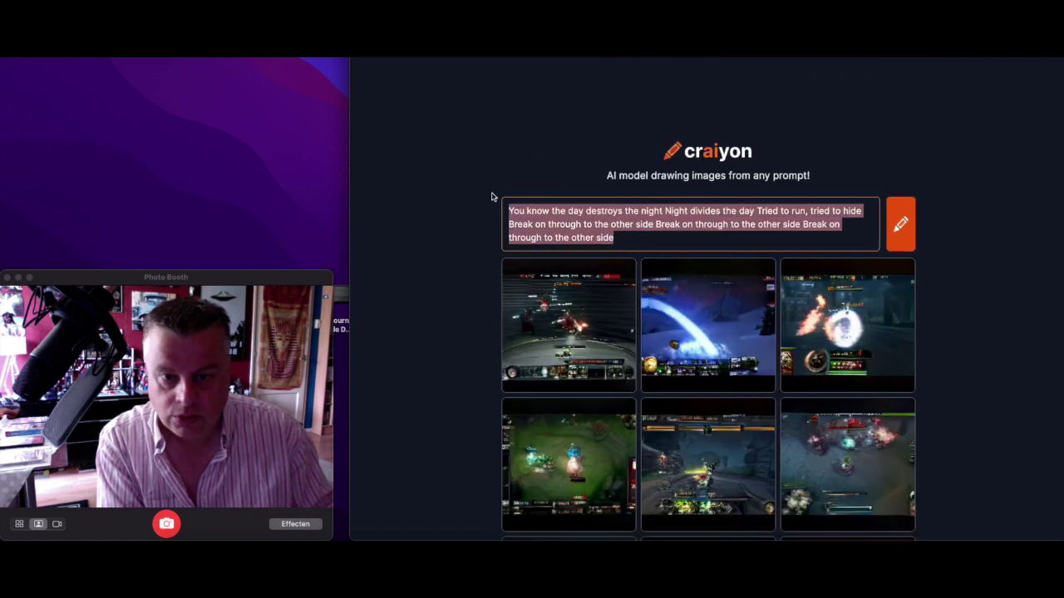
Paste the Wild Horses lyrics over the selected Break on Through prompt text.
right_click(556, 225)
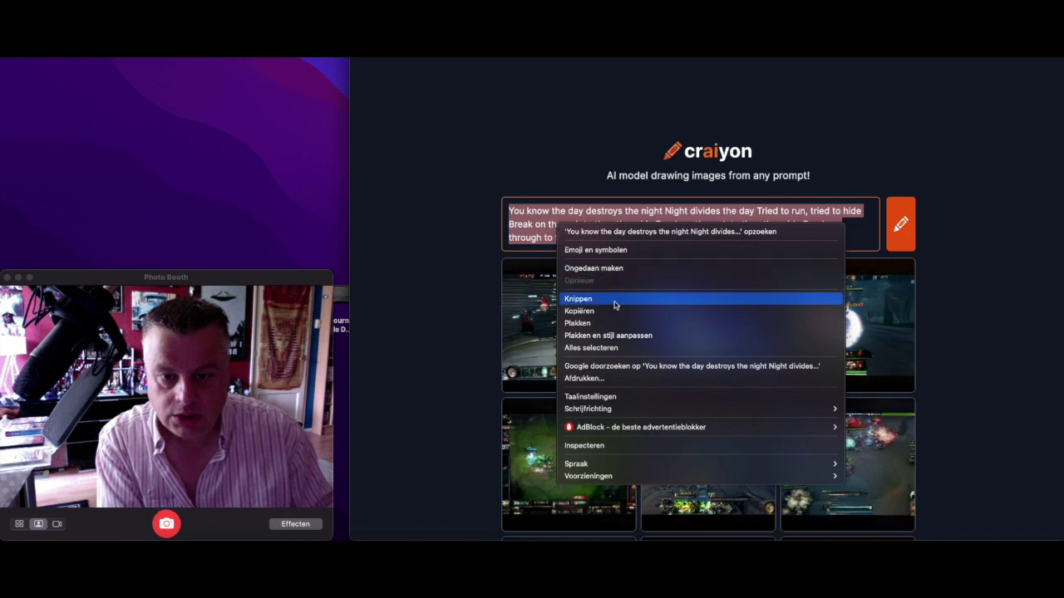
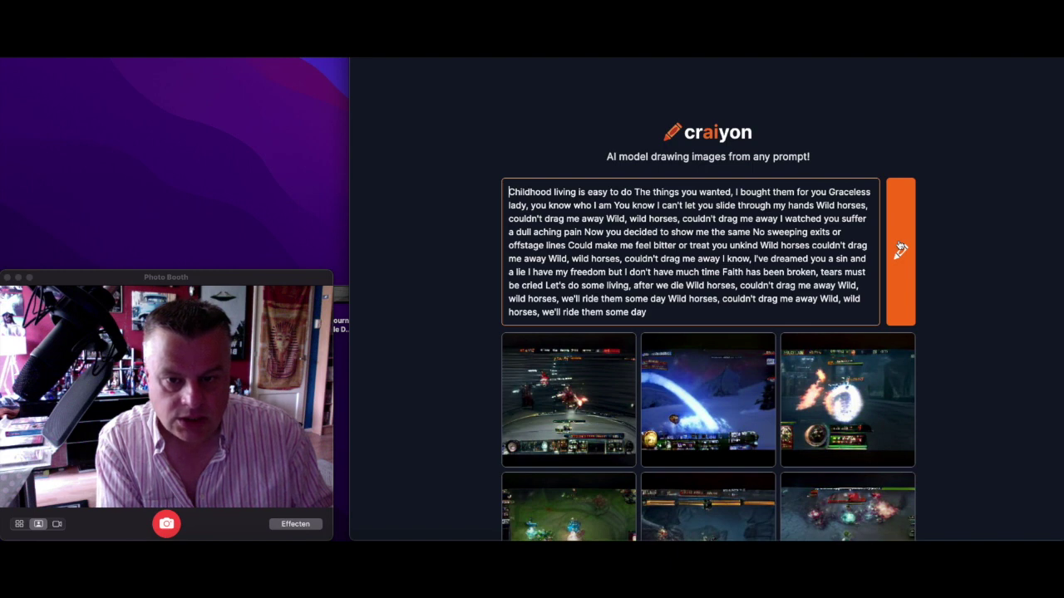
Generate a new set of images from the pasted Wild Horses lyrics prompt and scroll to the results.
click(901, 250)
scroll(985, 305, down, 2)
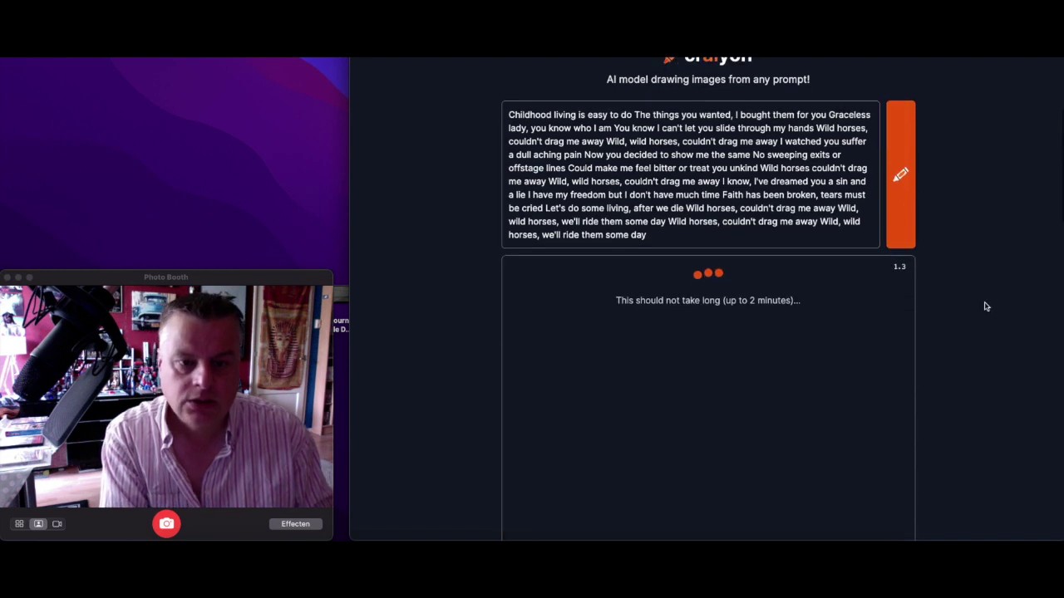
scroll(986, 306, down, 2)
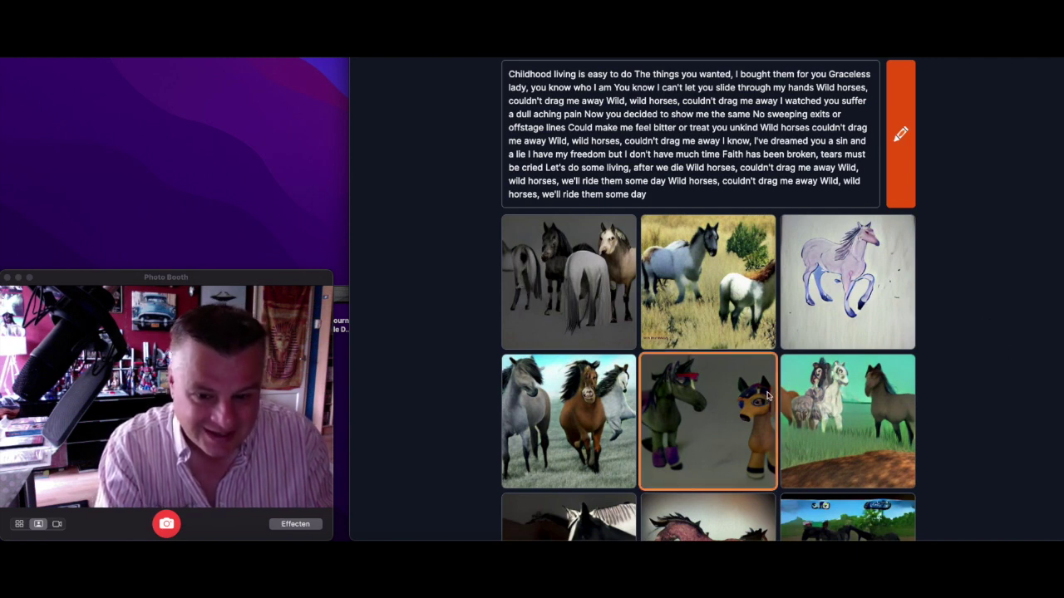
Review the nine horse results and enlarge the middle-left image of grey, brown and white horses.
scroll(970, 426, down, 5)
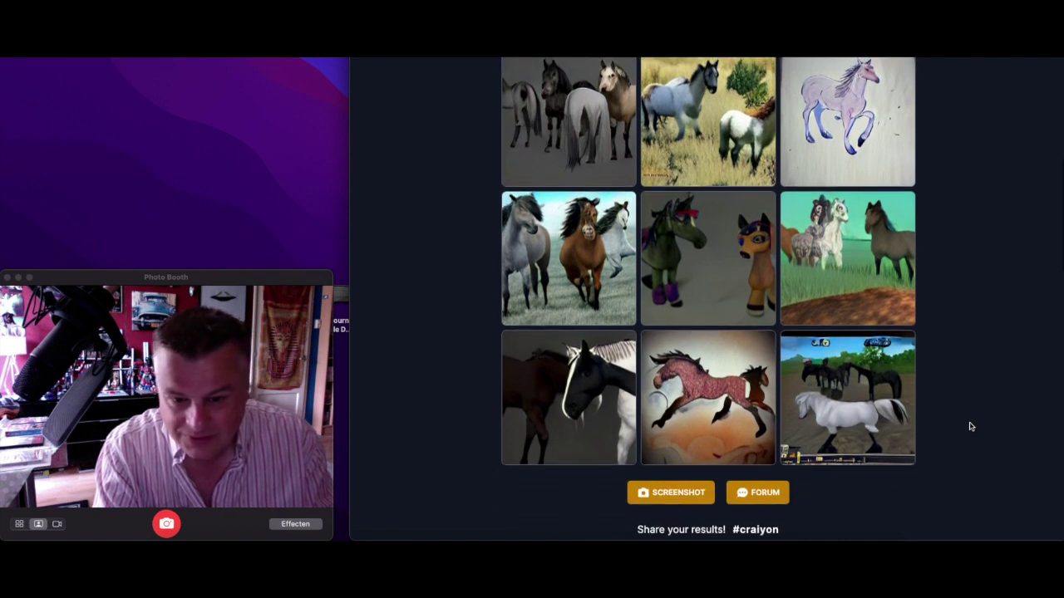
scroll(970, 426, up, 2)
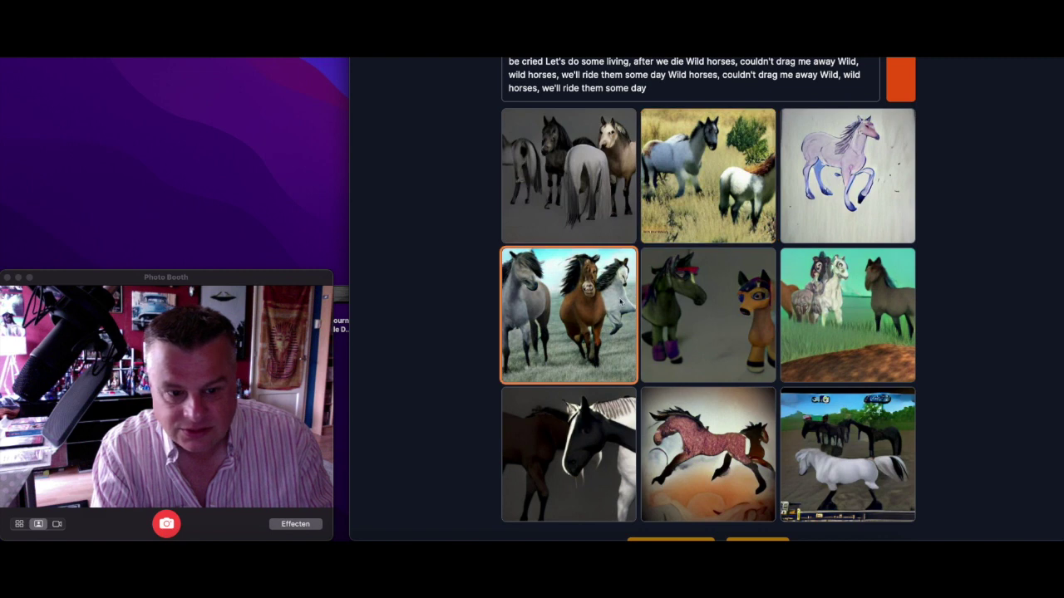
click(581, 309)
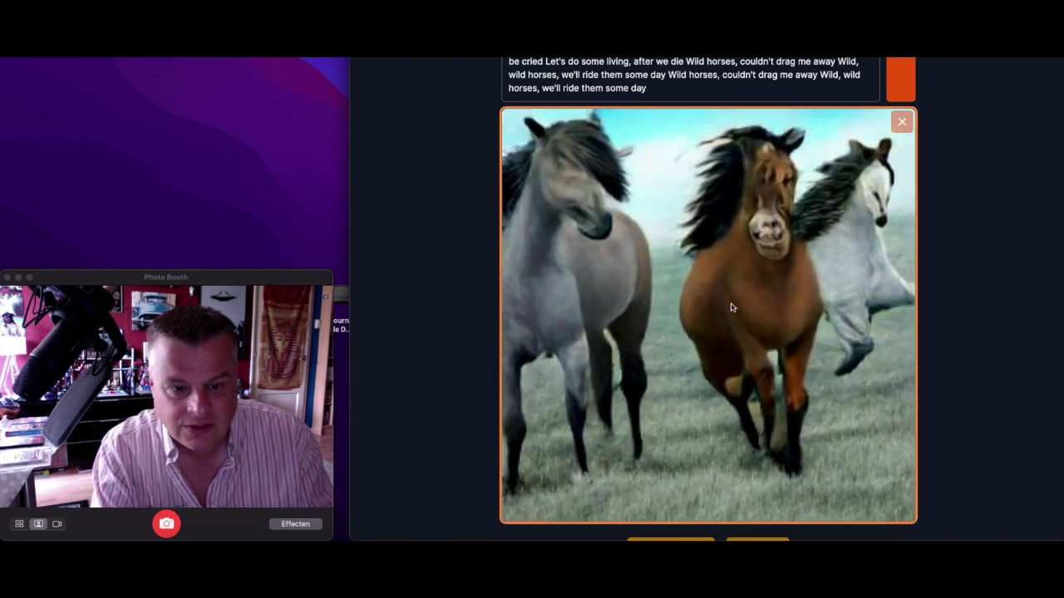
Leave the enlarged horse image and return to the SongLyrics page showing the Wild Horses lyrics.
right_click(1010, 263)
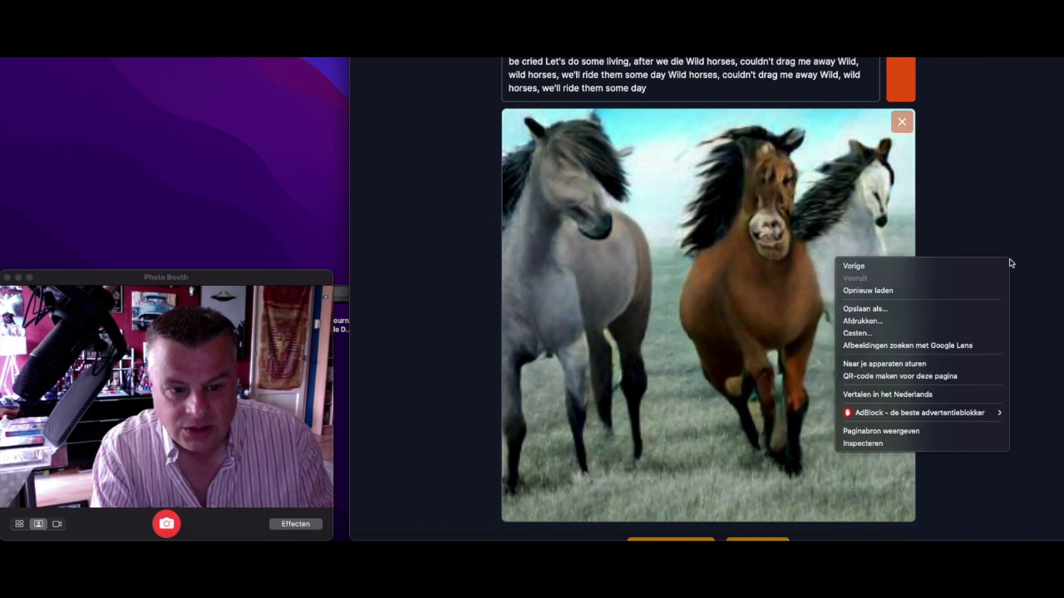
click(1009, 231)
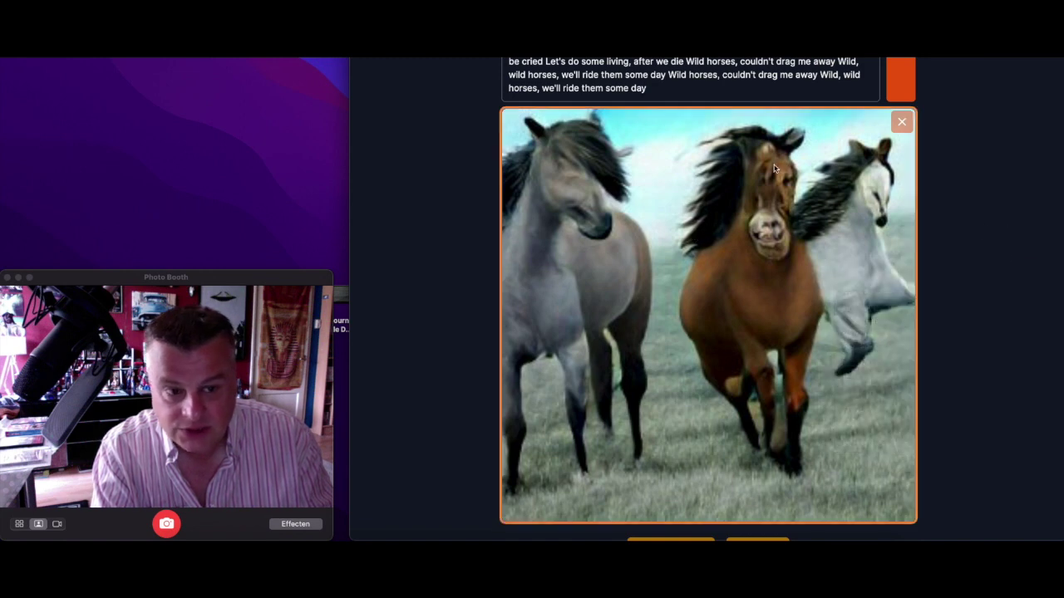
scroll(904, 140, down, 1)
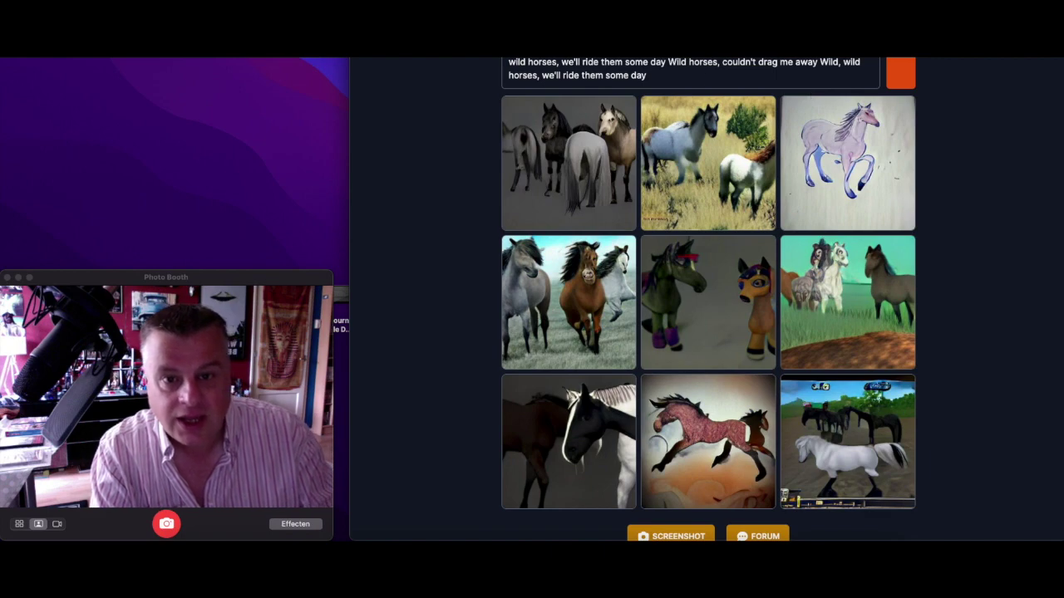
key(ctrl+shift+Tab)
Search SongLyrics for 'adele' and scroll down to the Hometown Glory results.
scroll(675, 143, up, 4)
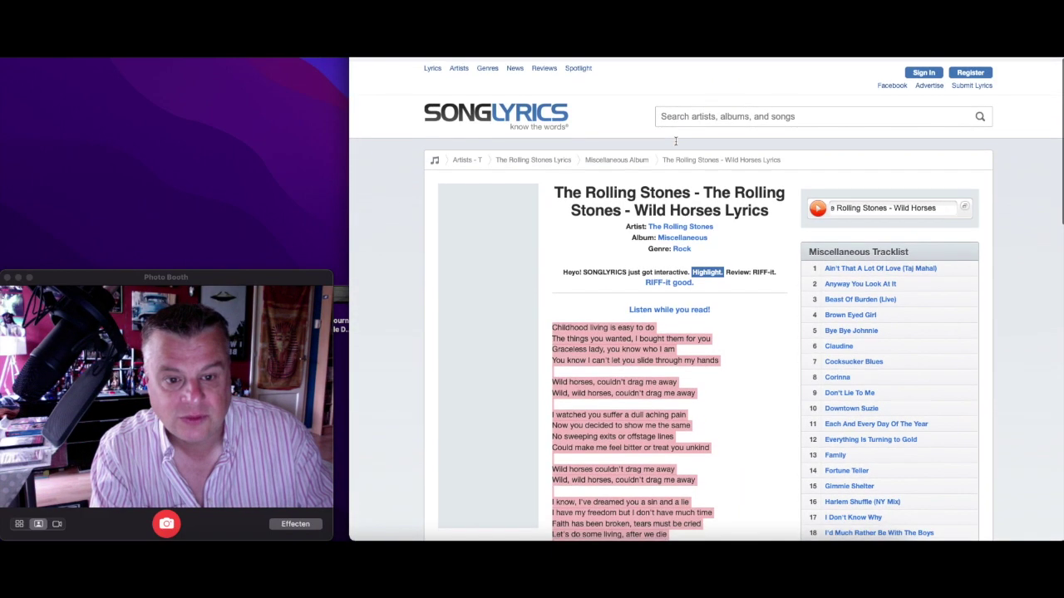
click(764, 114)
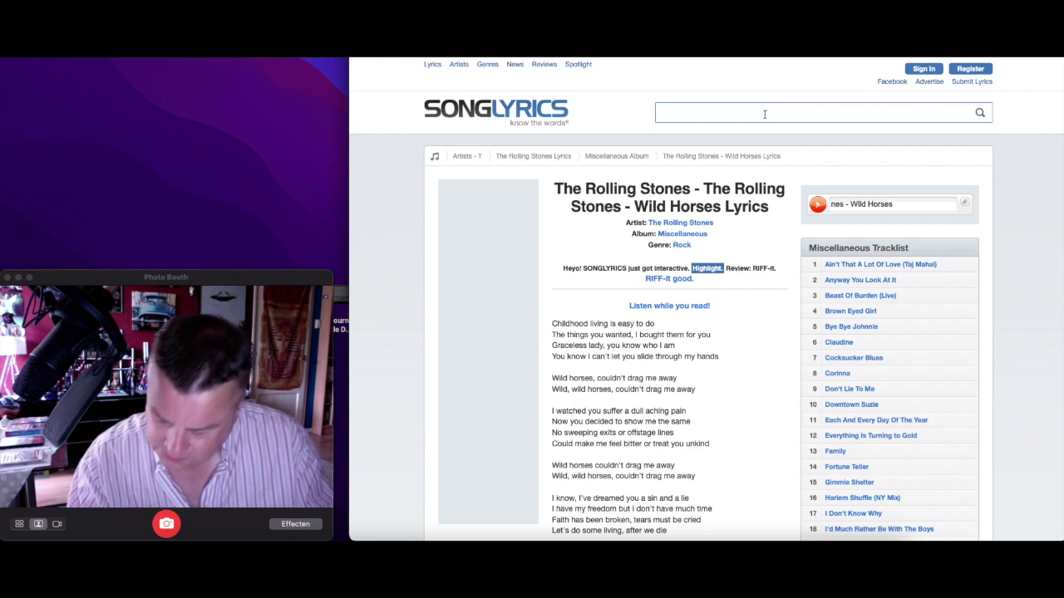
text(adele)
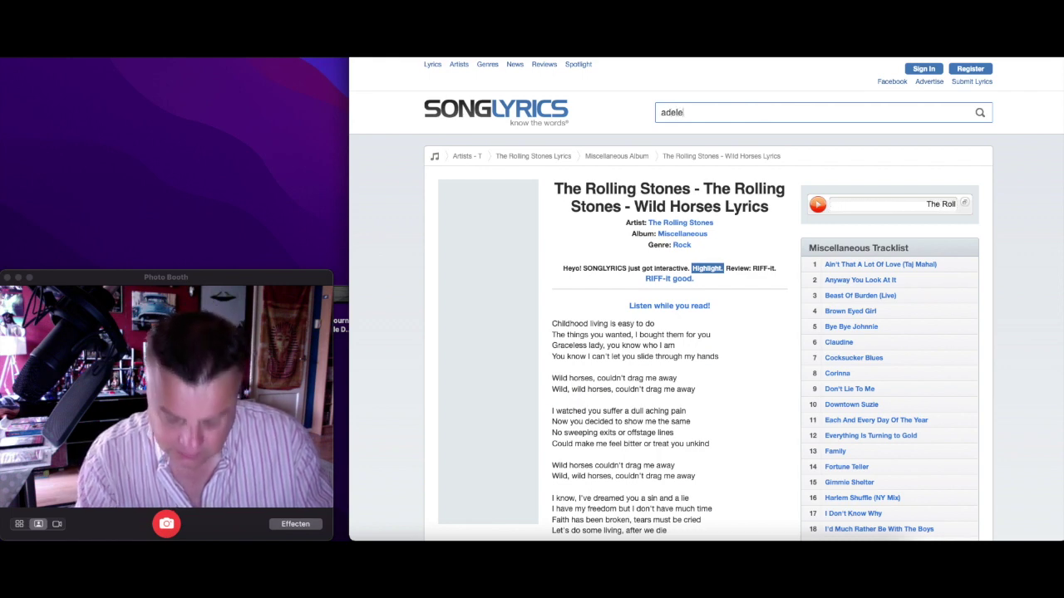
key(Return)
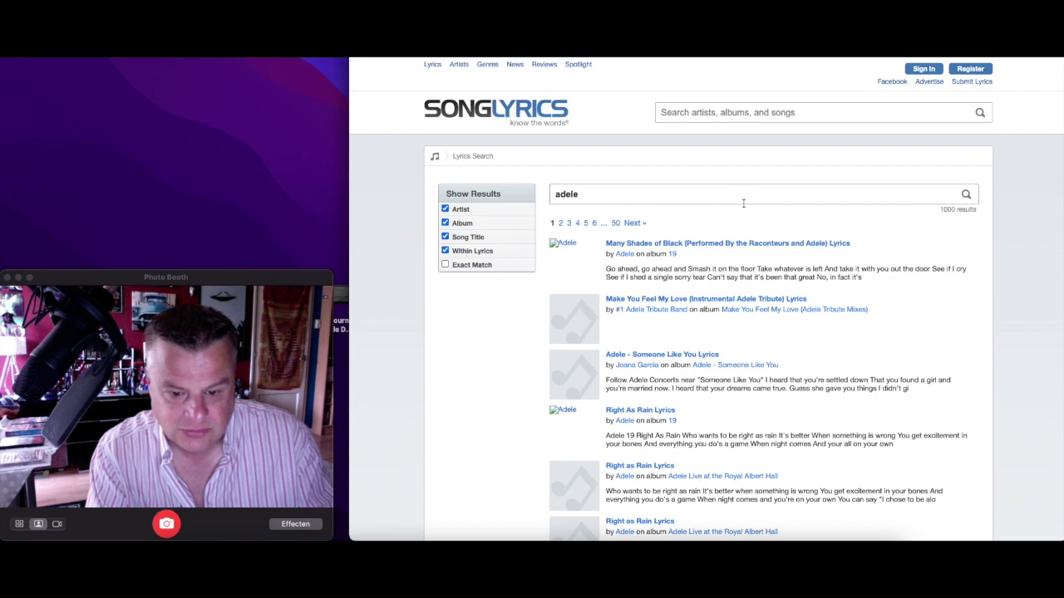
scroll(761, 264, down, 5)
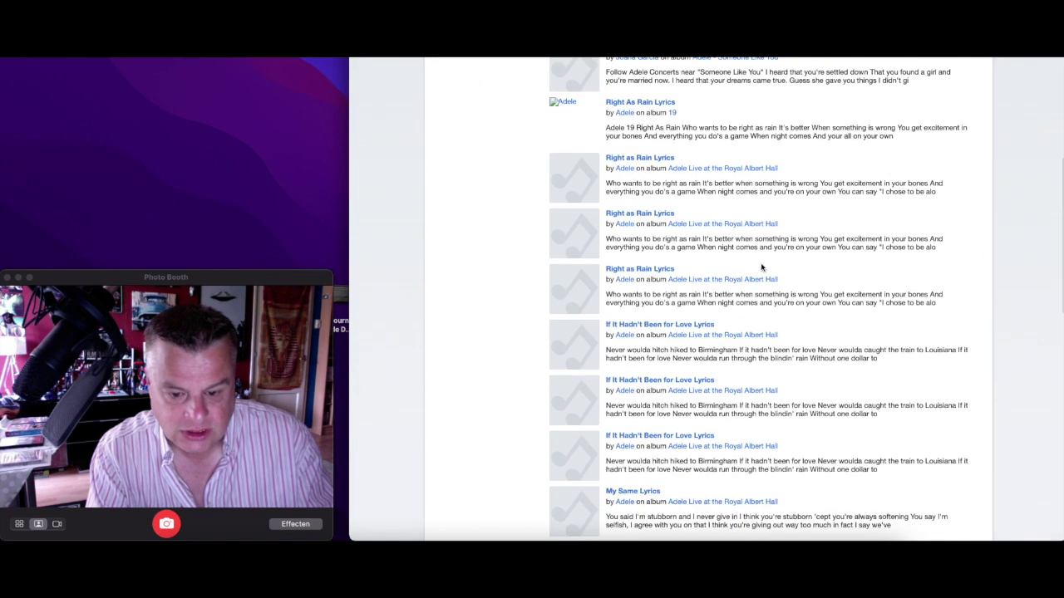
scroll(762, 264, down, 3)
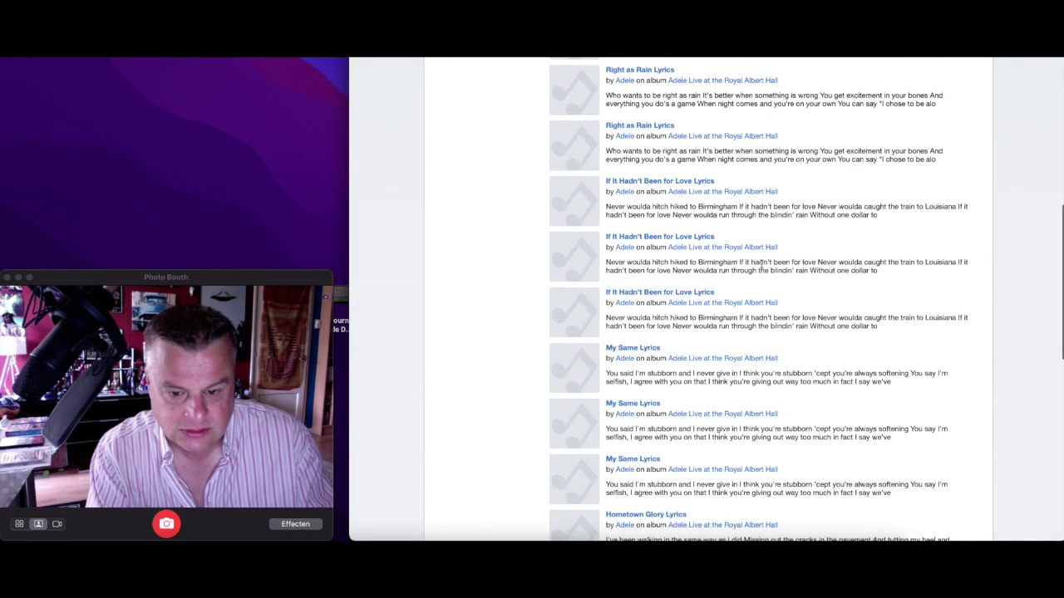
scroll(761, 264, down, 4)
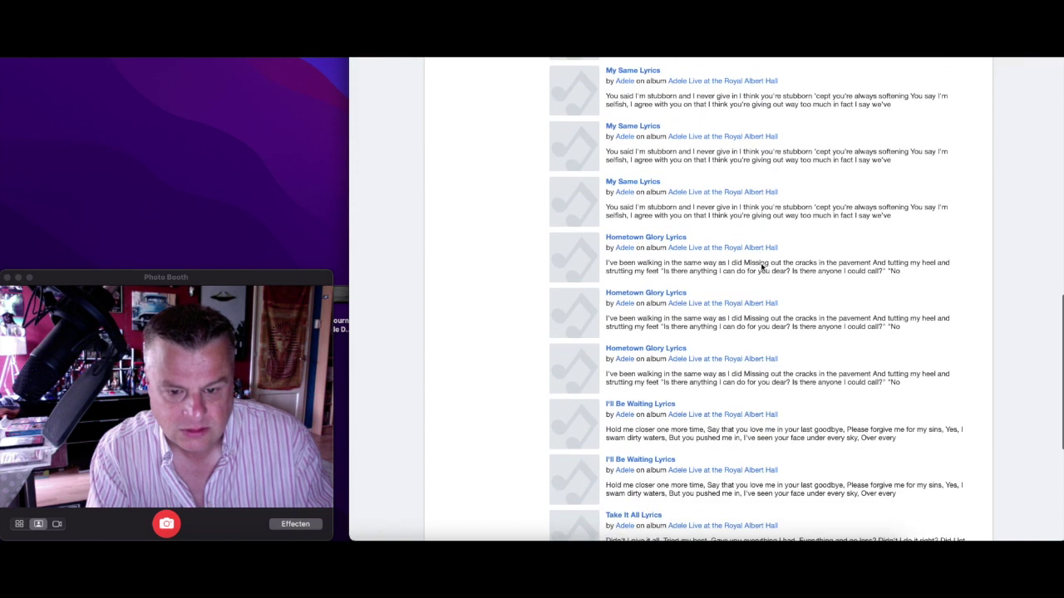
Open the Hometown Glory lyrics and copy the first stanza using Kopiëren.
click(629, 289)
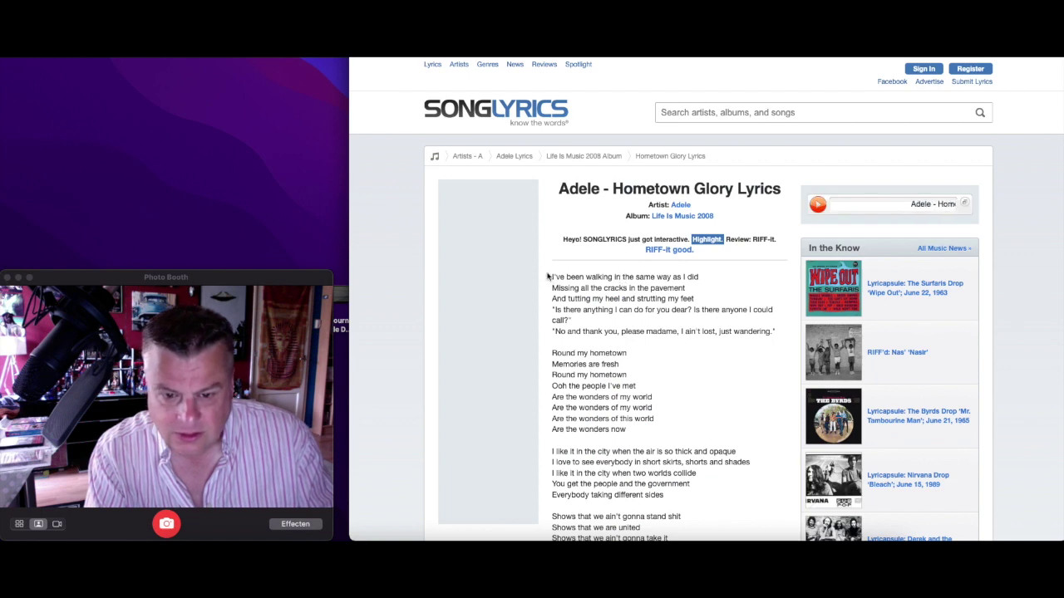
drag(549, 275, 766, 334)
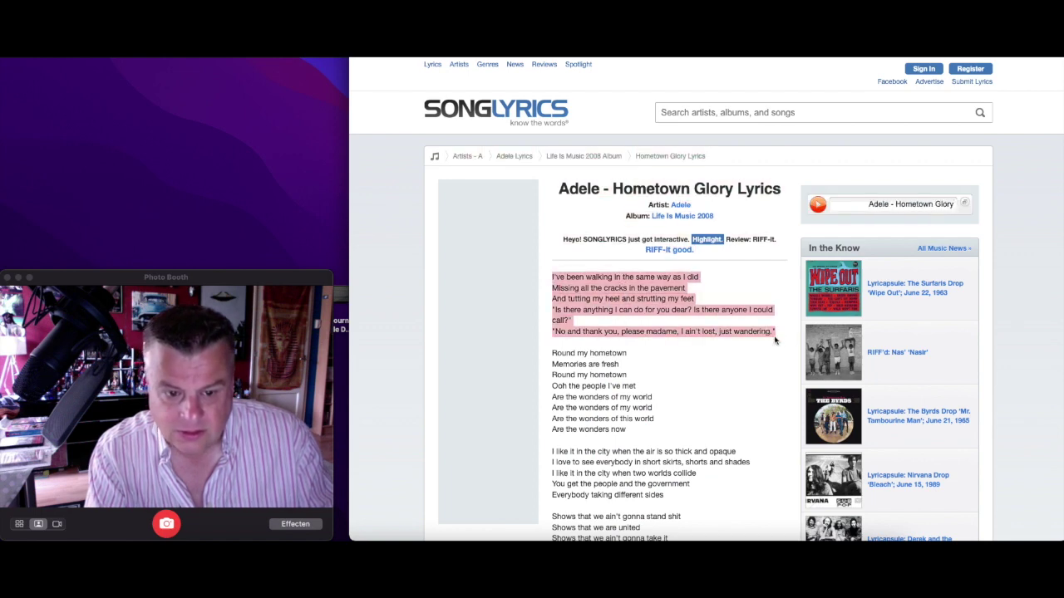
right_click(606, 289)
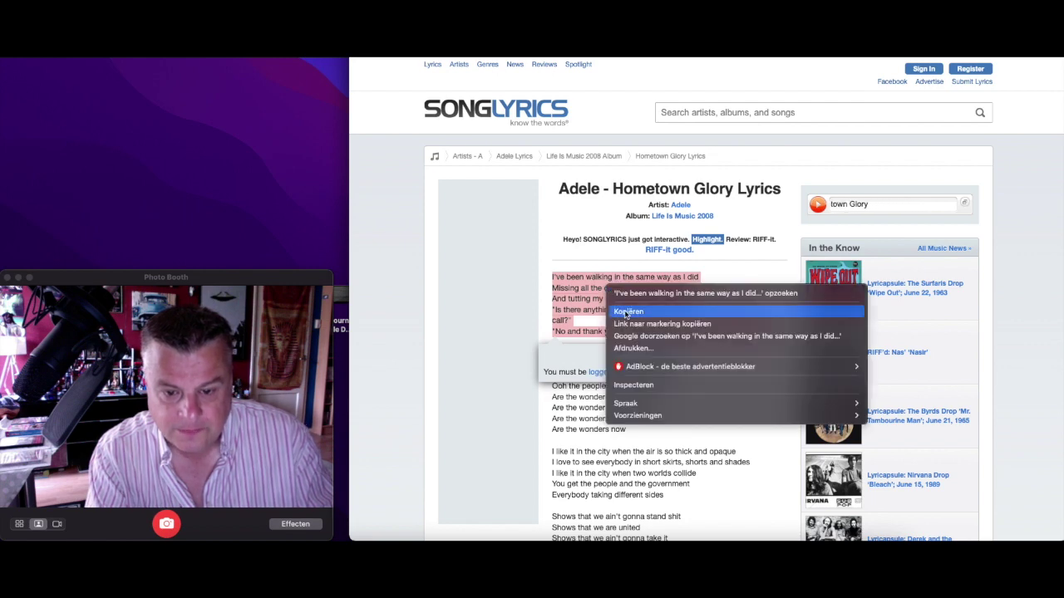
click(628, 312)
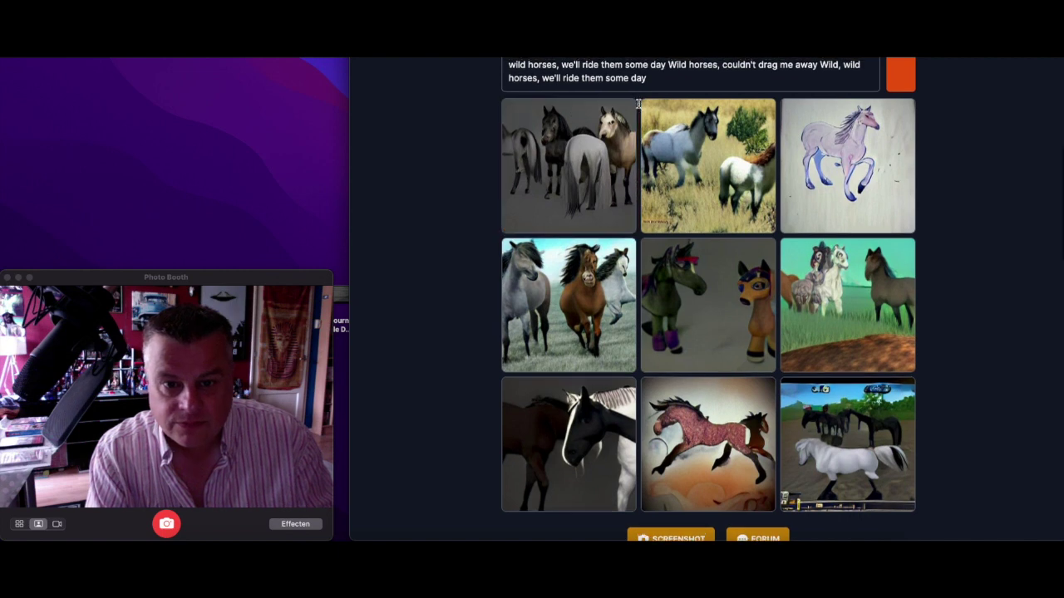
scroll(642, 117, up, 3)
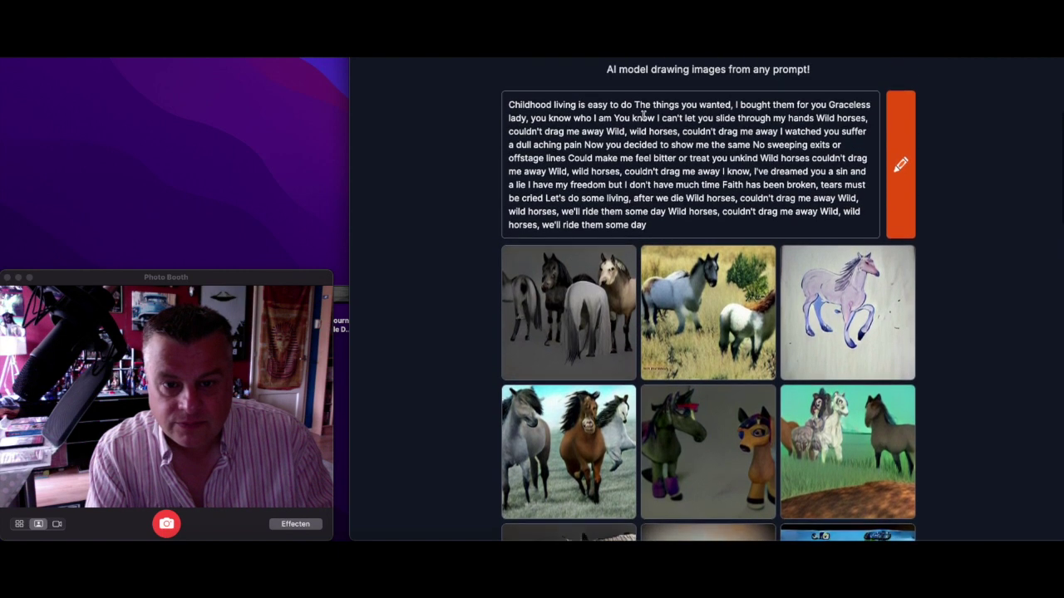
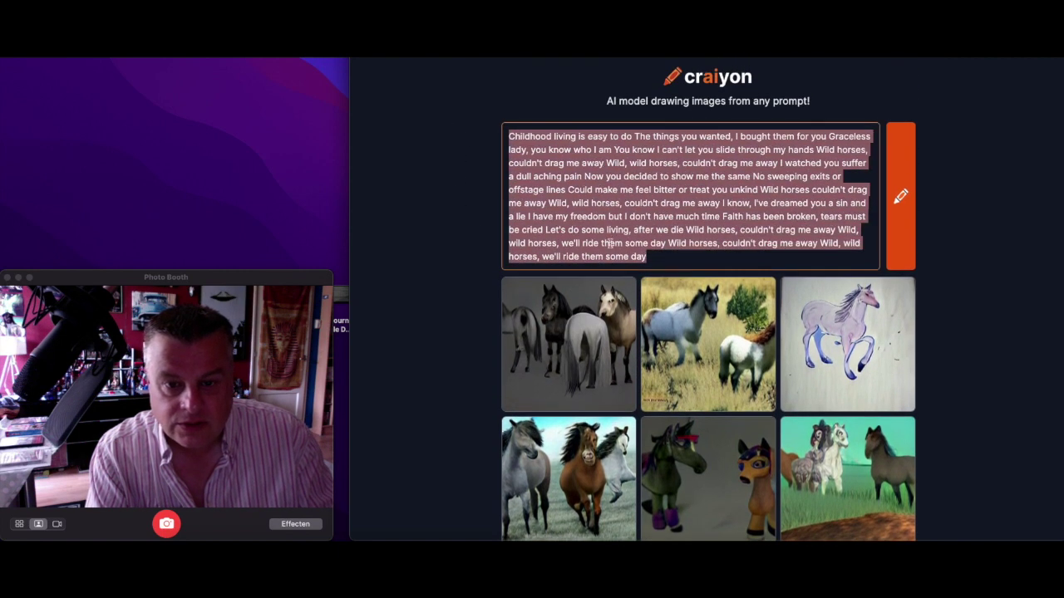
Paste the copied lyrics beginning "I've been walking in the same way as I did" over the old prompt text.
right_click(623, 250)
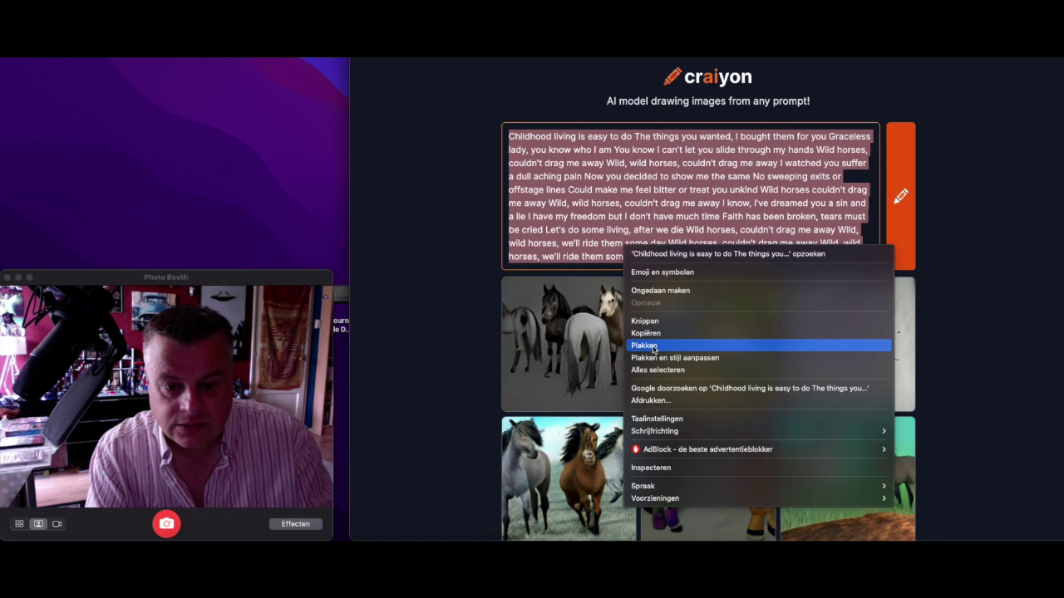
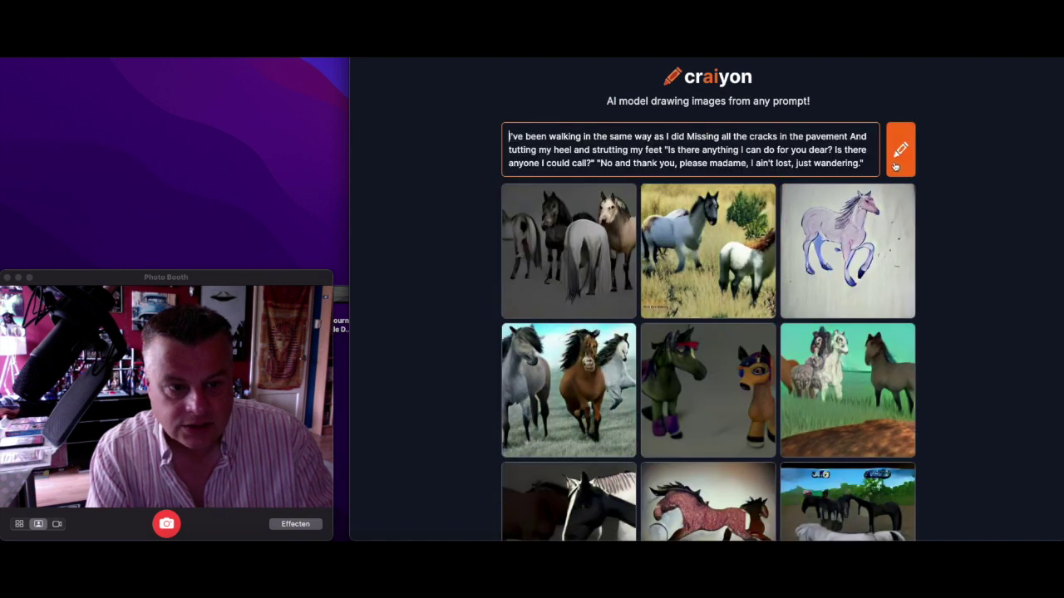
Generate a nine-image grid from the pavement-cracks lyrics and enlarge the top-middle cracked-pavement drawing.
click(899, 154)
scroll(905, 173, down, 2)
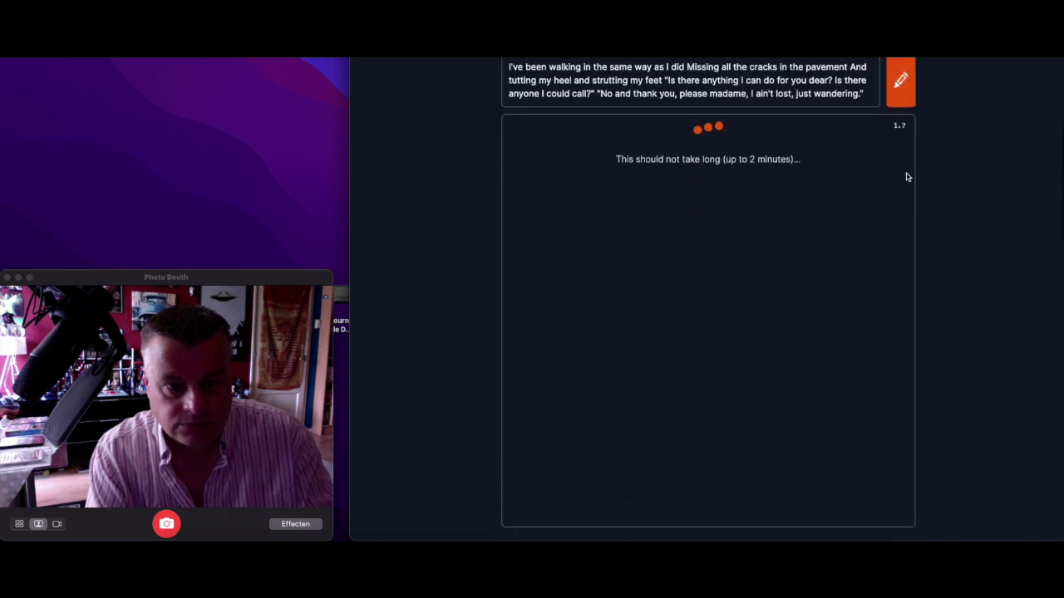
scroll(906, 176, up, 1)
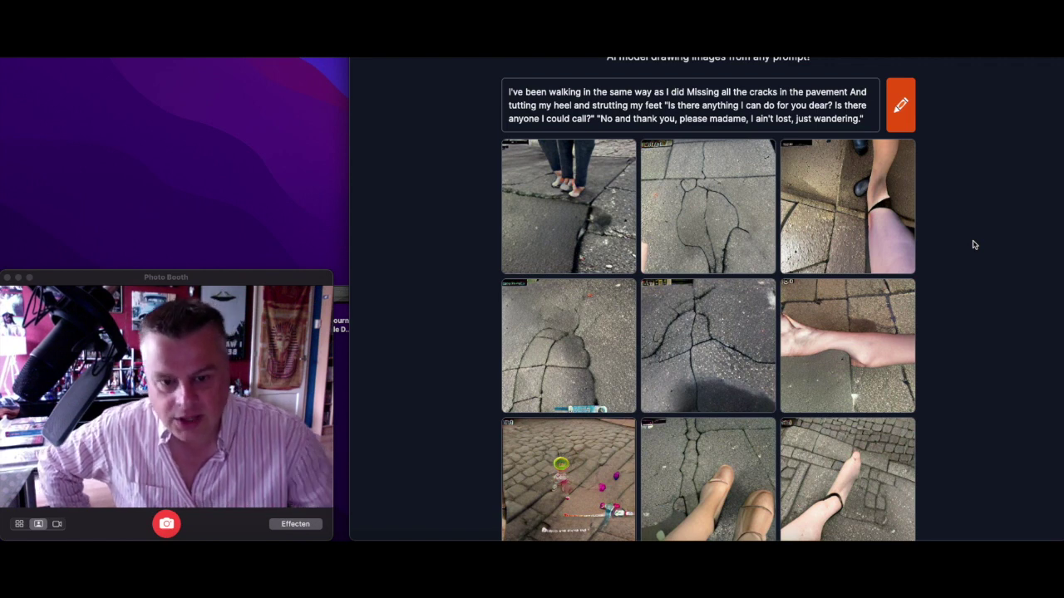
click(713, 218)
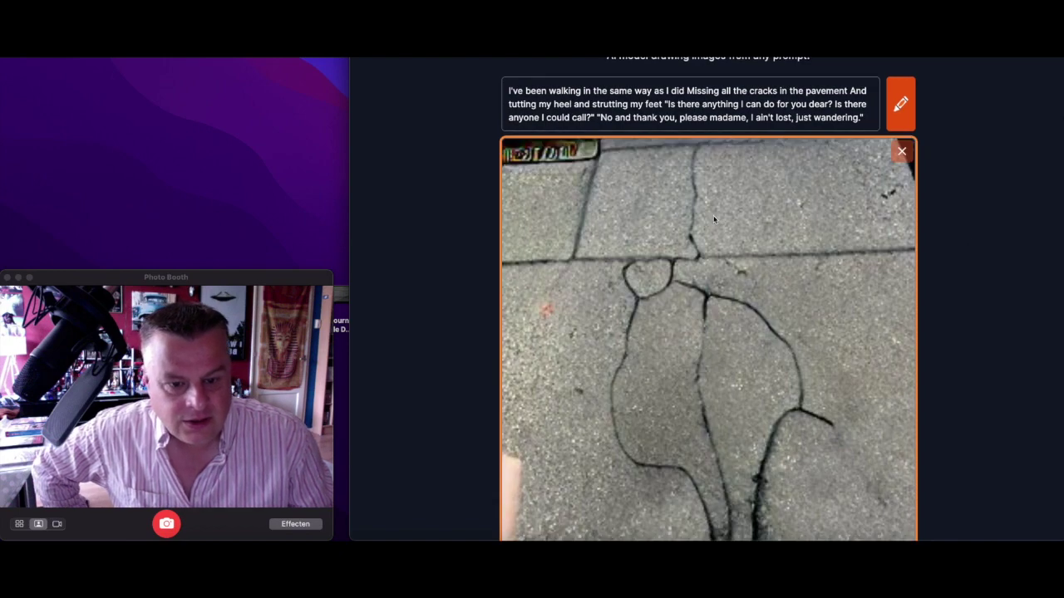
Close the enlarged cracked-pavement preview and look over the full grid of results.
click(902, 151)
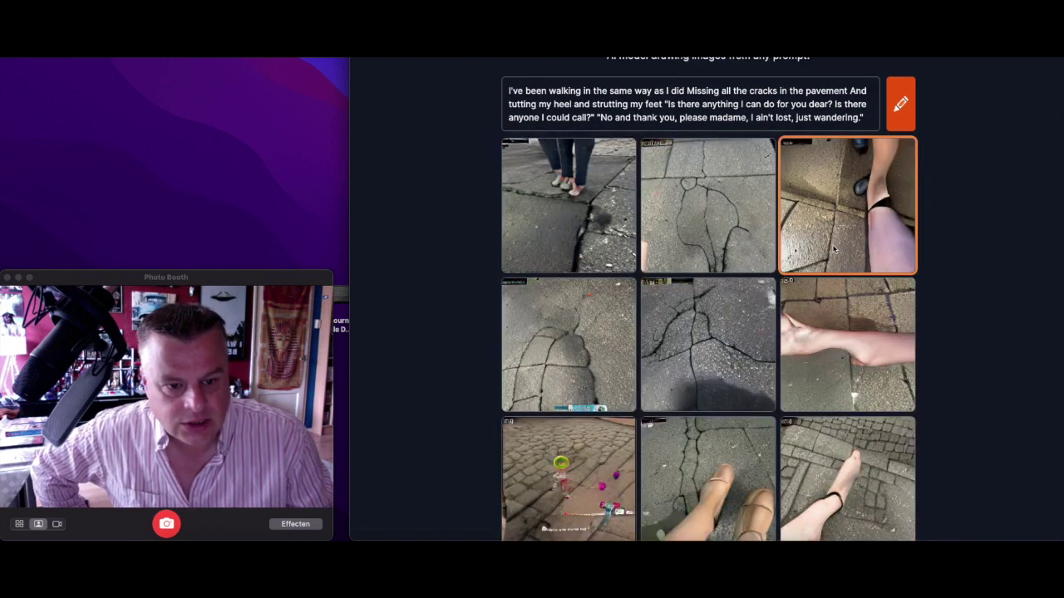
scroll(644, 328, down, 2)
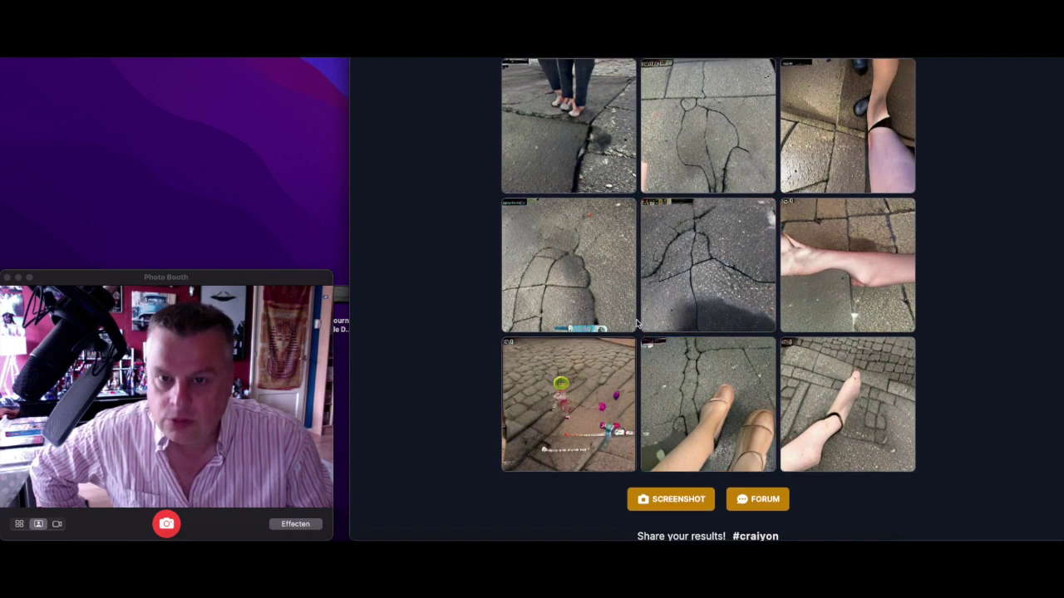
scroll(644, 328, up, 6)
On SongLyrics, search for 'rihanna' and browse the results led by 'My Name is Rihanna'.
key(ctrl+Tab)
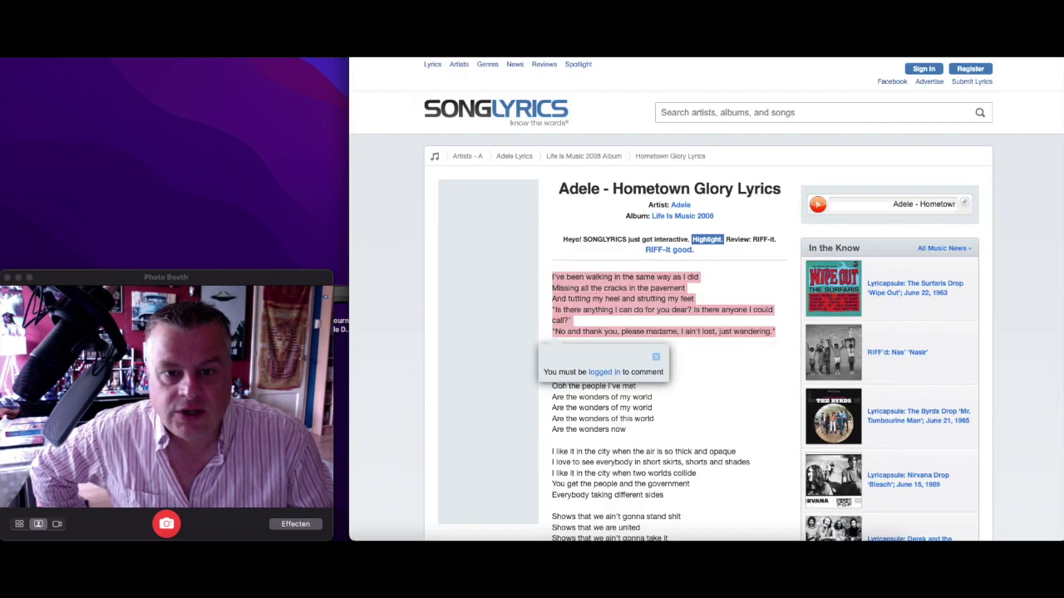
click(683, 113)
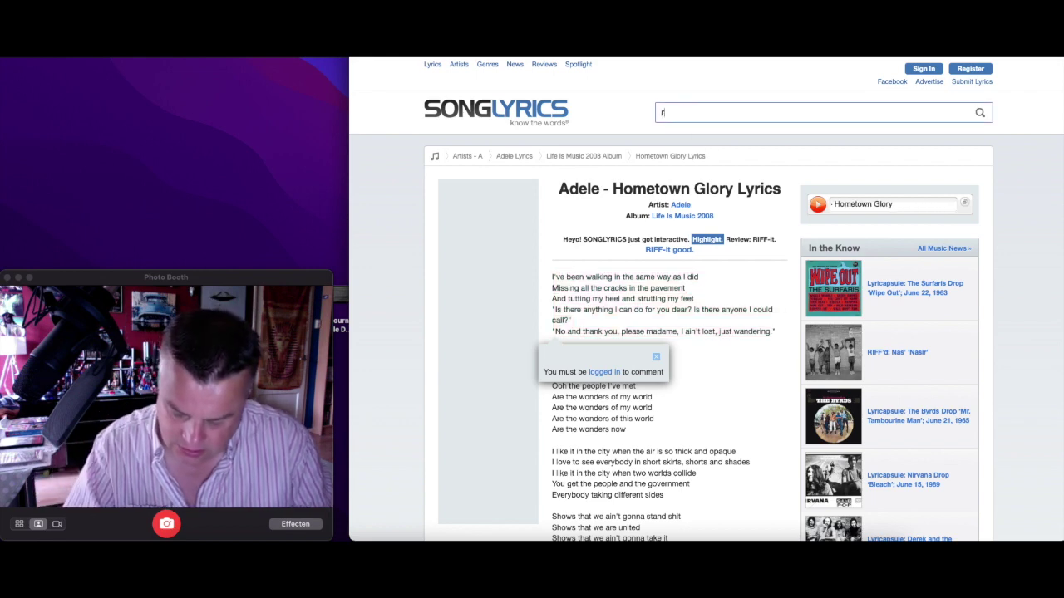
text(rihann)
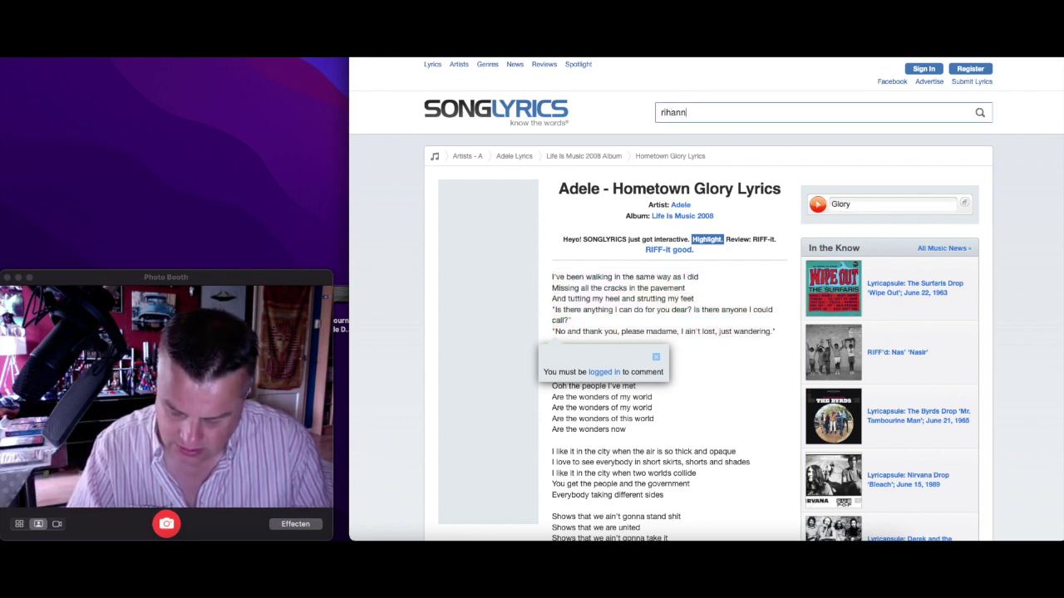
text(a)
key(Return)
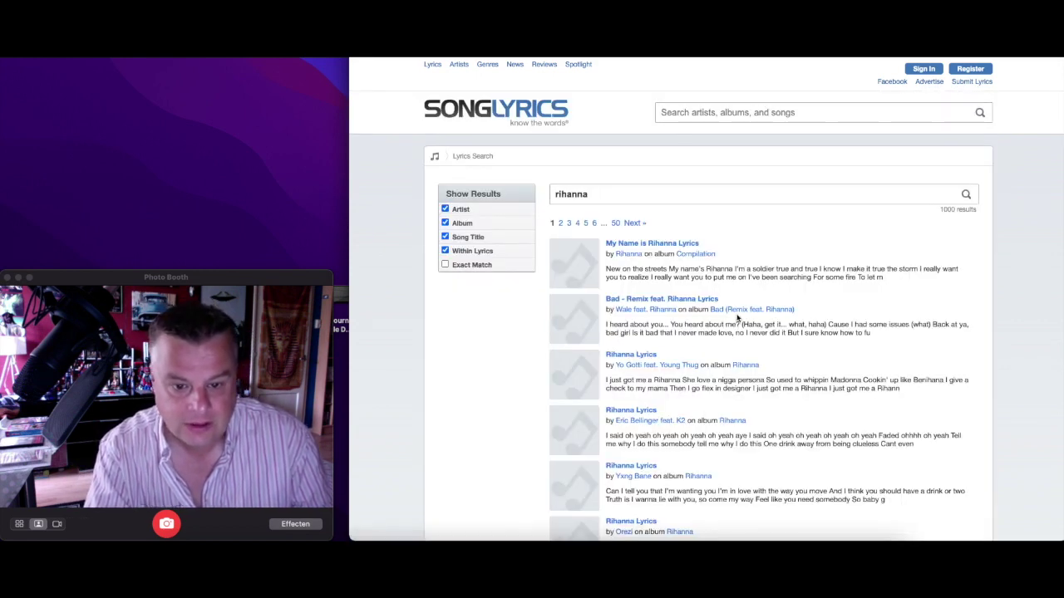
scroll(737, 316, down, 5)
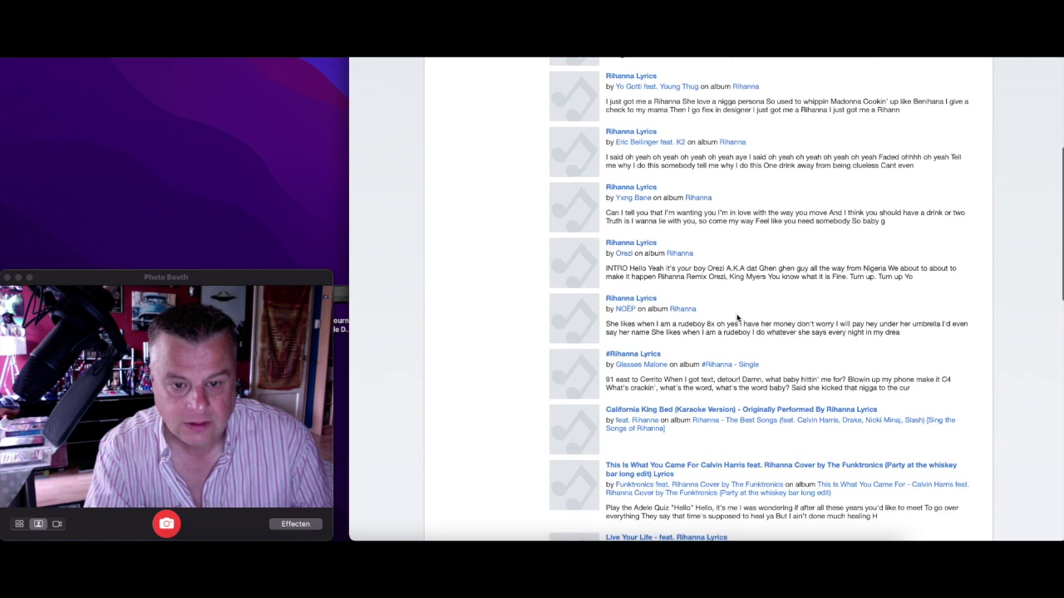
scroll(736, 316, down, 4)
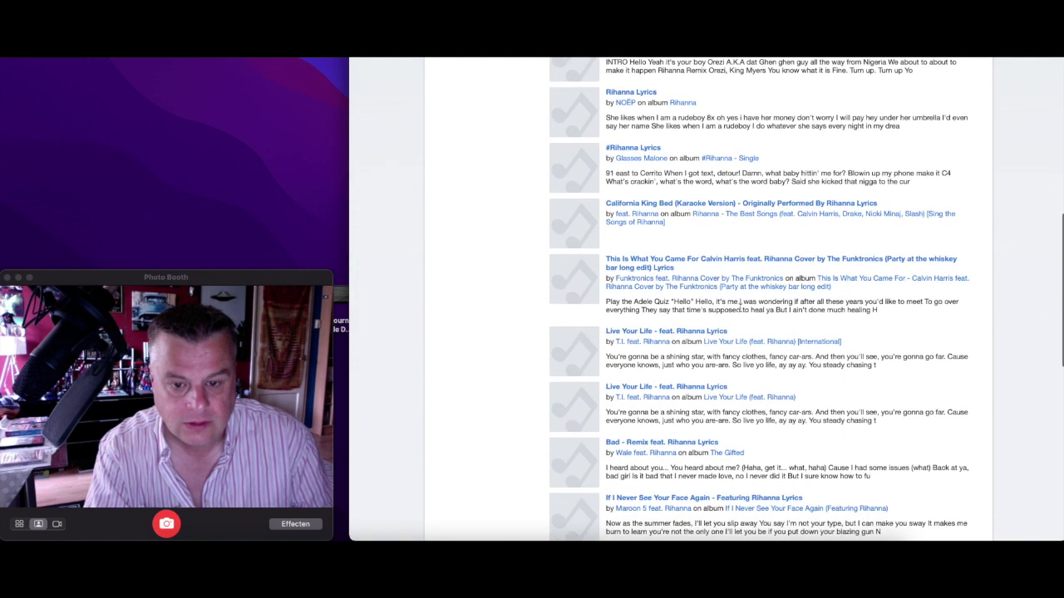
scroll(739, 306, down, 2)
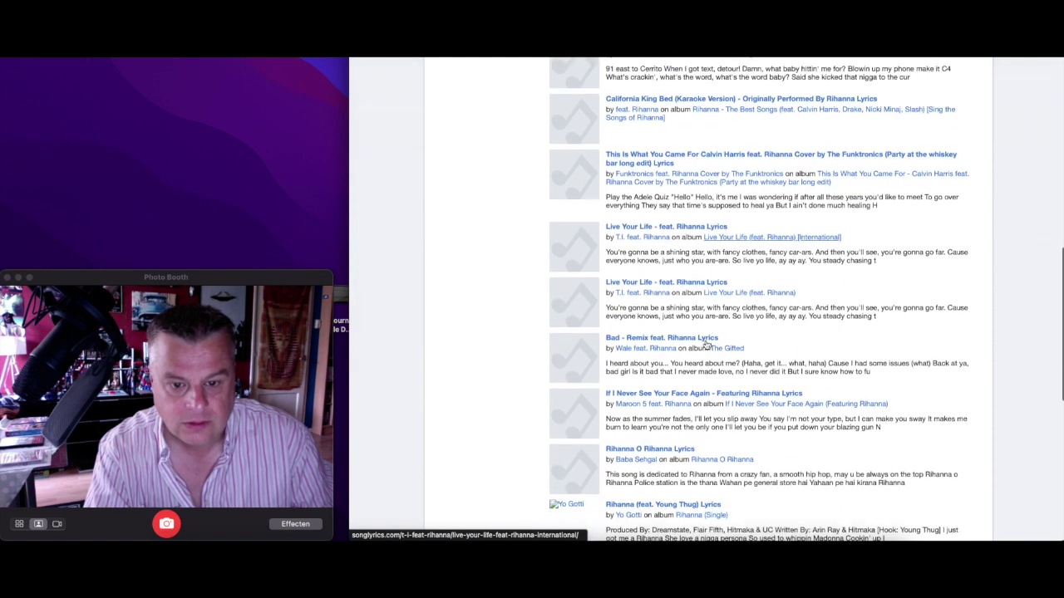
scroll(665, 432, down, 5)
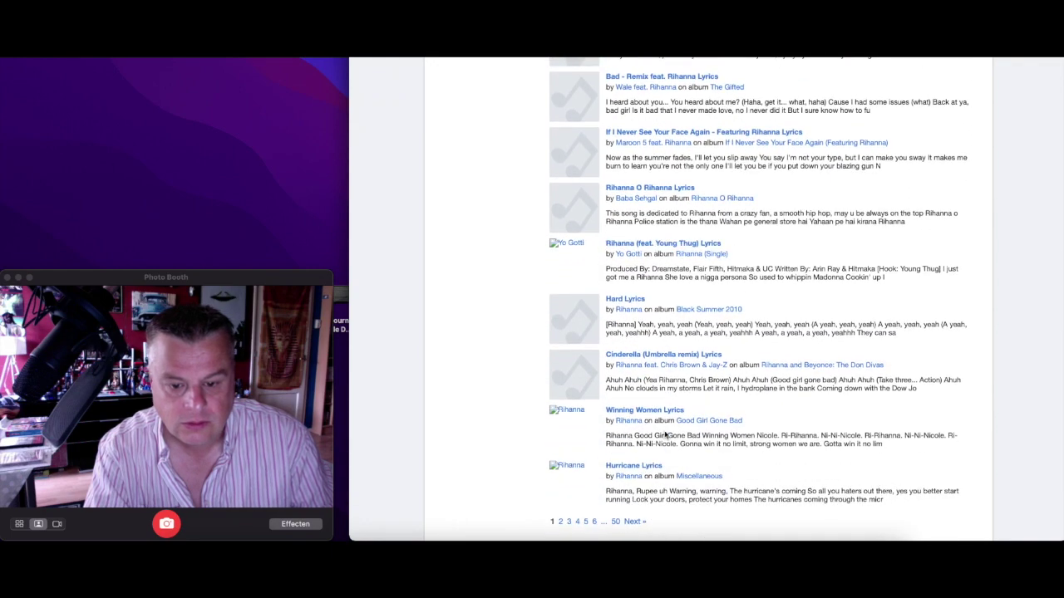
scroll(665, 434, up, 7)
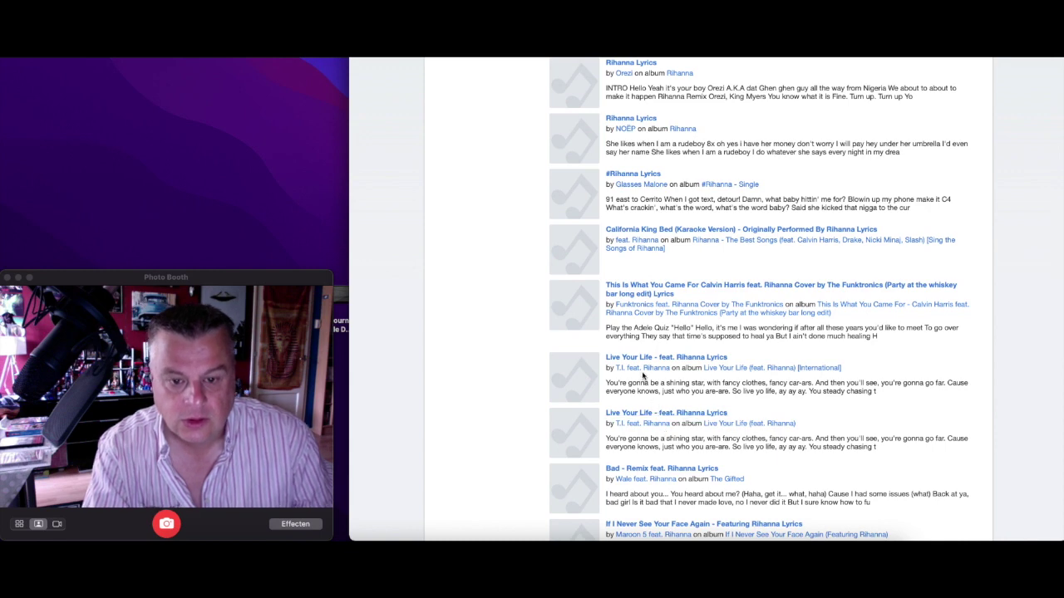
scroll(642, 375, up, 4)
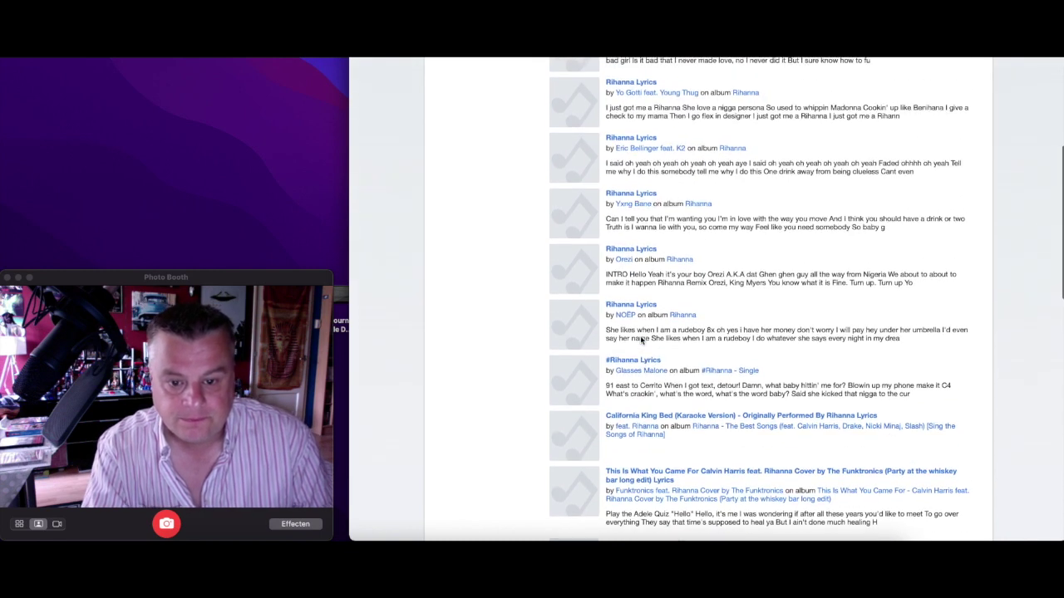
scroll(640, 340, up, 5)
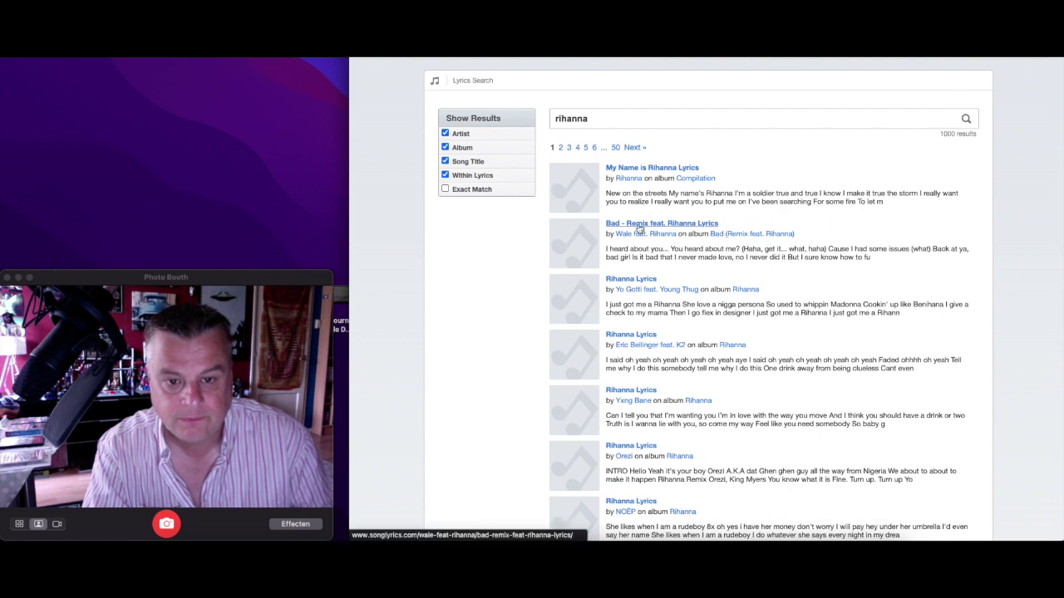
Copy the 'Is it bad that I never made love' verse from 'Bad - Remix' and return to Craiyon.
click(639, 228)
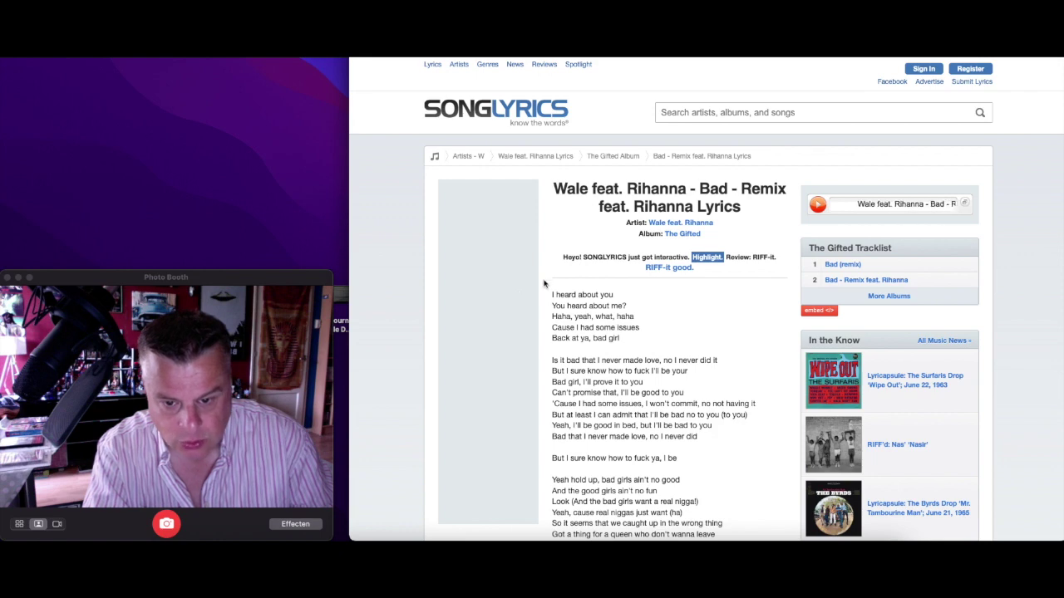
drag(552, 358, 700, 438)
right_click(591, 399)
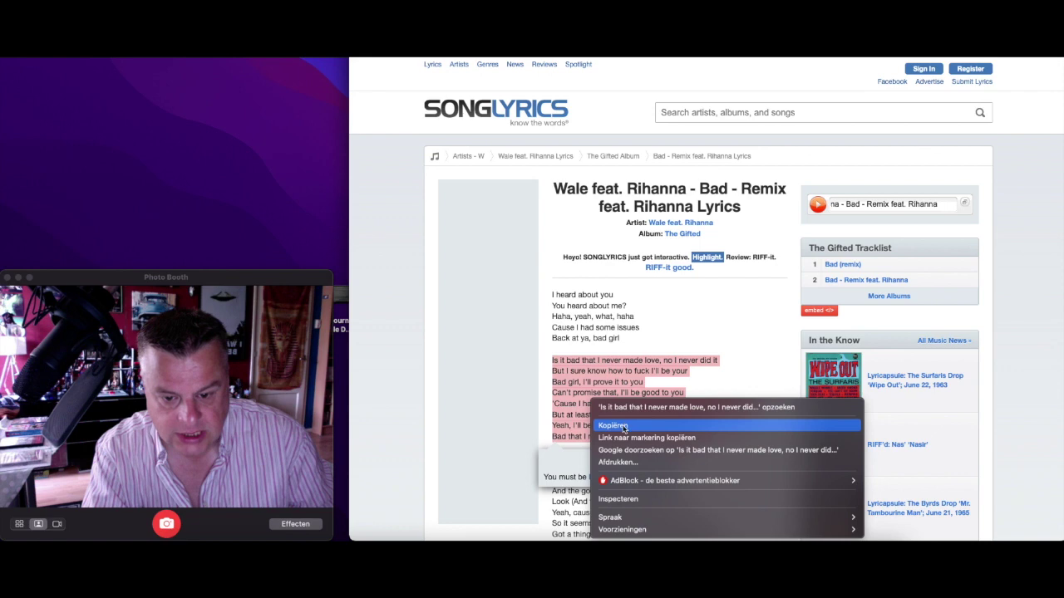
click(624, 426)
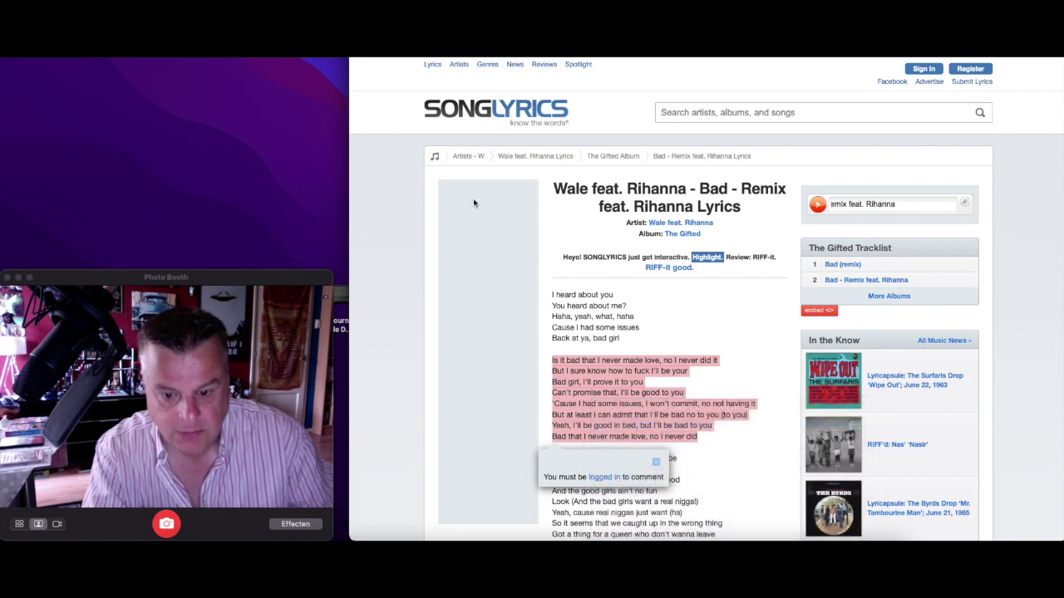
key(ctrl+Tab)
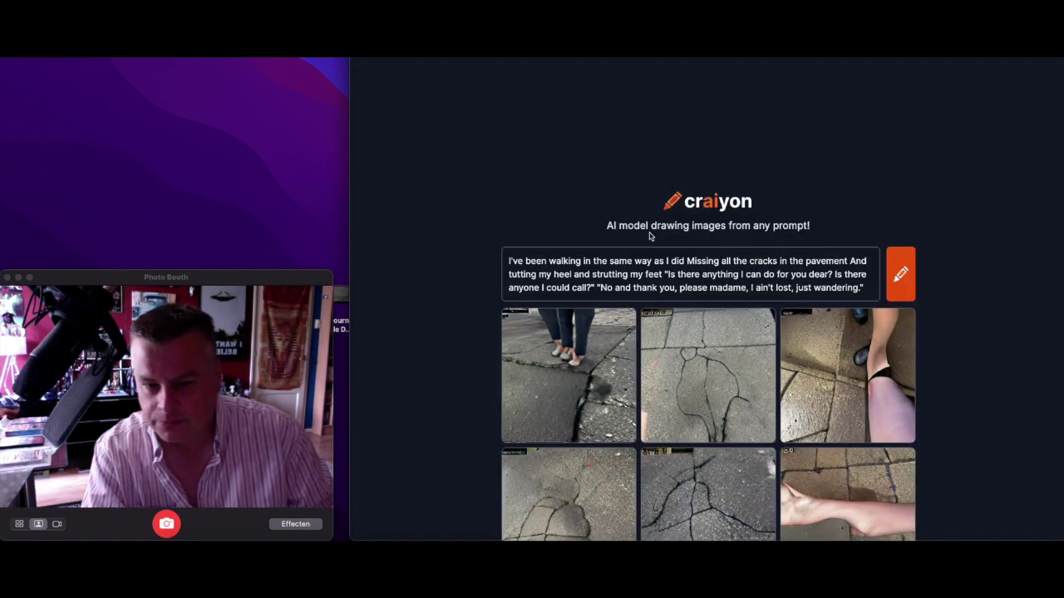
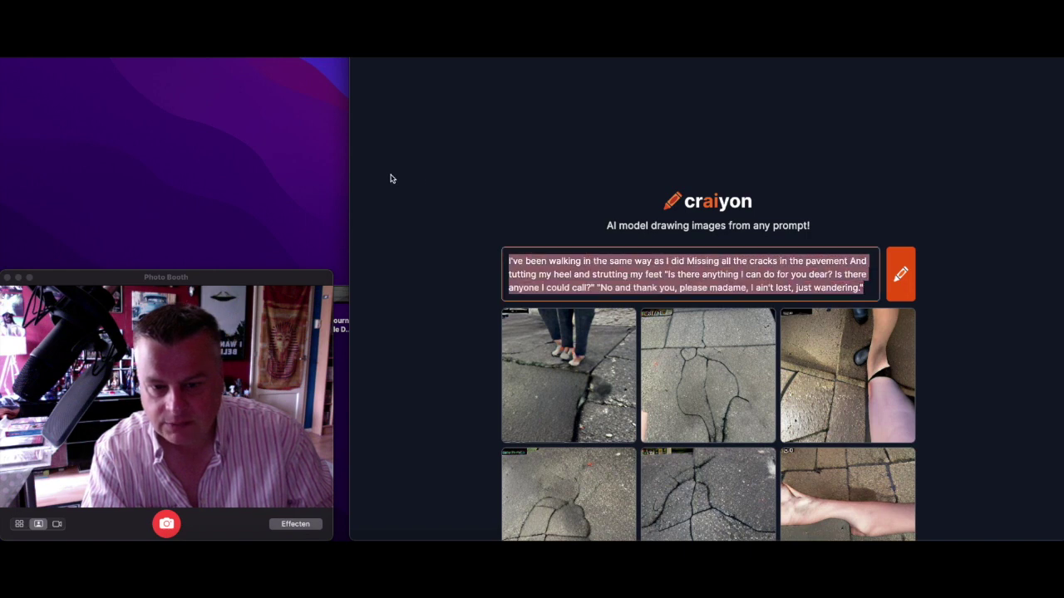
Paste the copied song lyrics over the selected Craiyon prompt text.
right_click(622, 268)
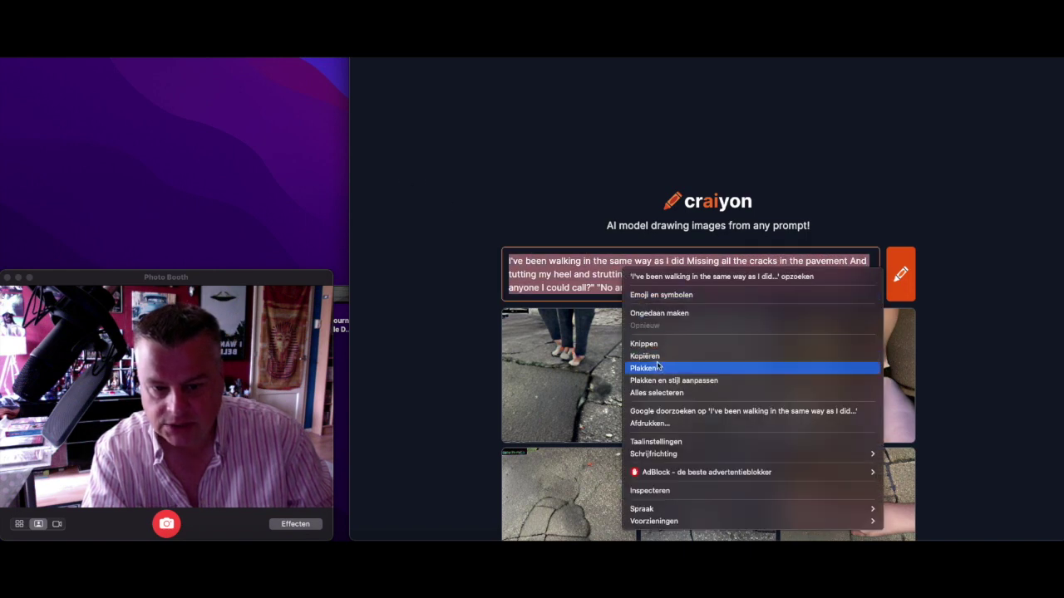
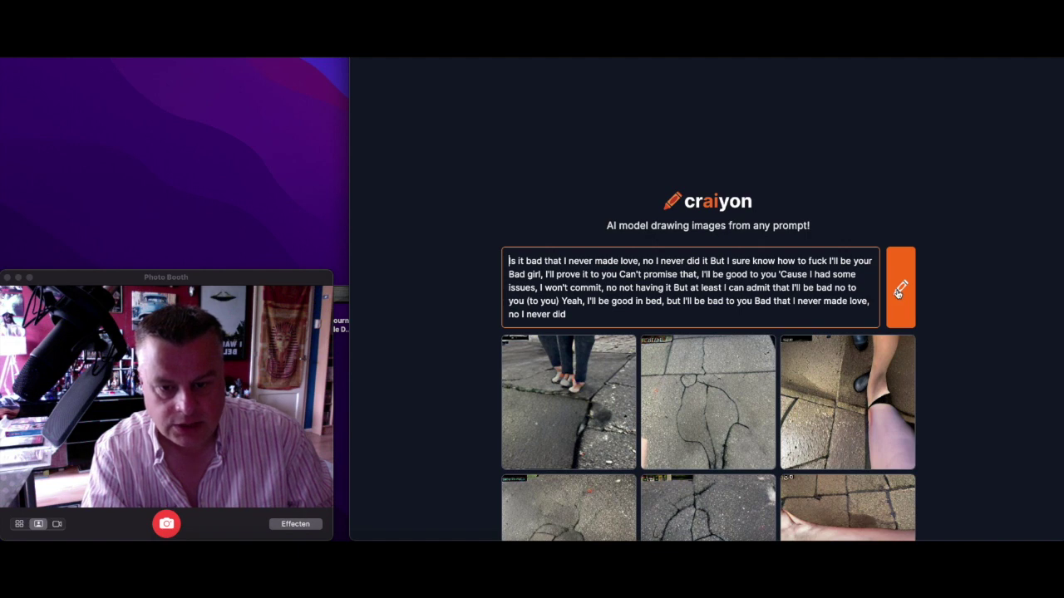
Generate a new Craiyon image grid from the pasted lyrics and enlarge the middle-left image.
click(900, 289)
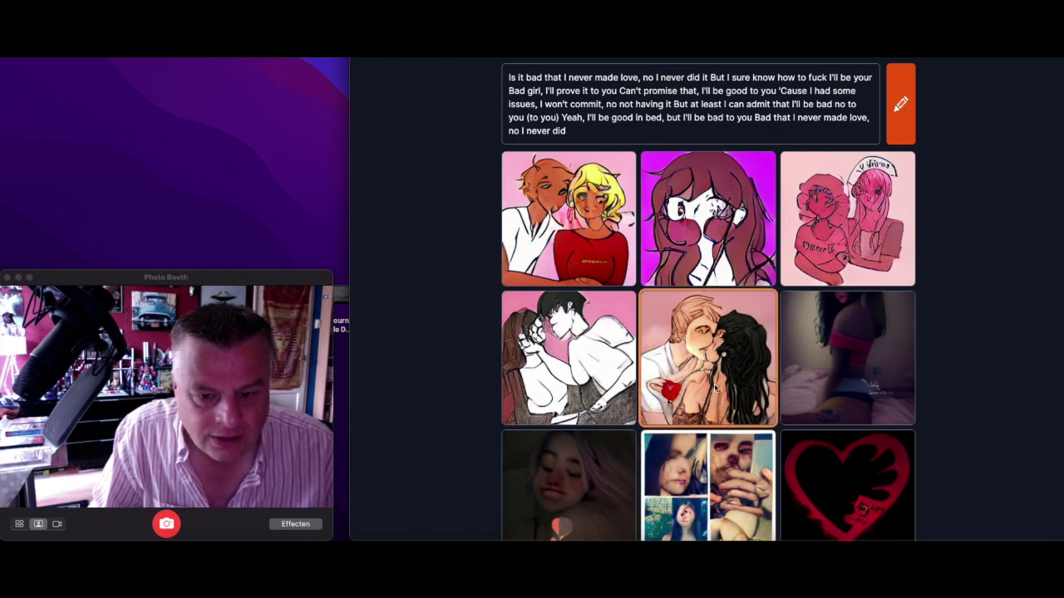
scroll(715, 387, down, 3)
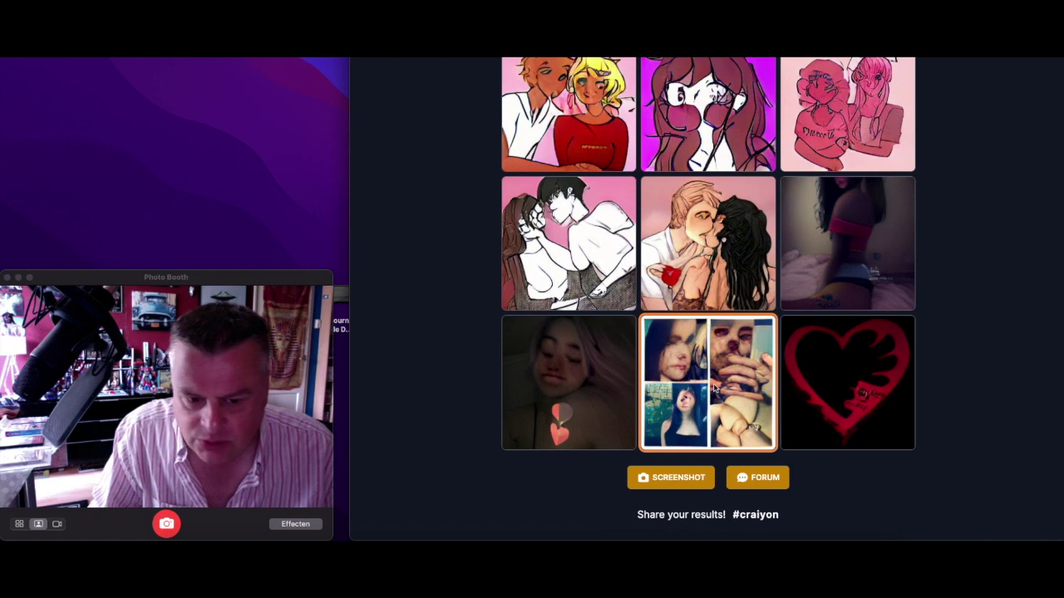
click(561, 239)
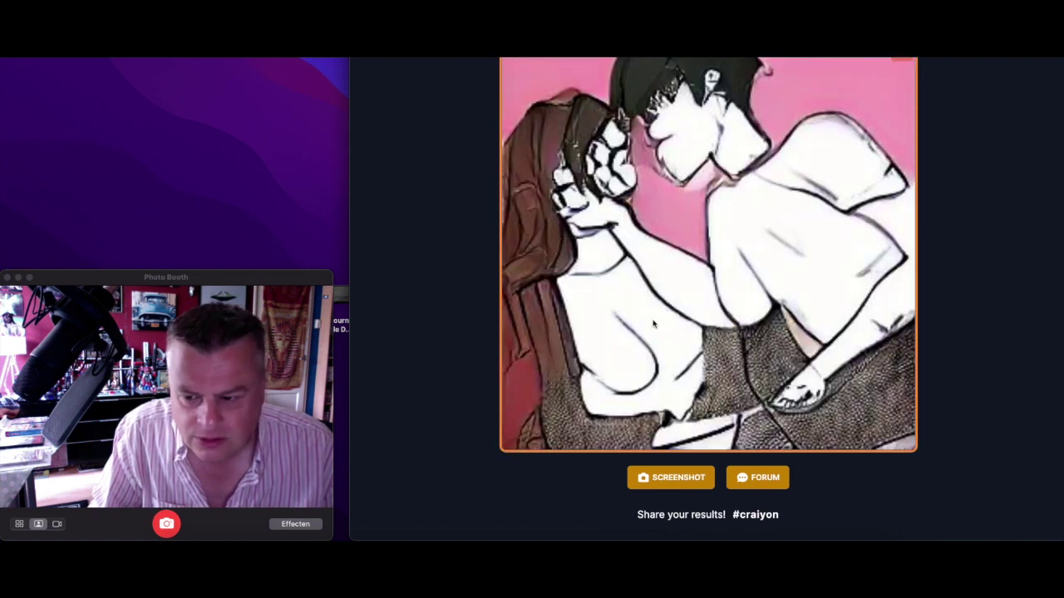
scroll(700, 406, up, 3)
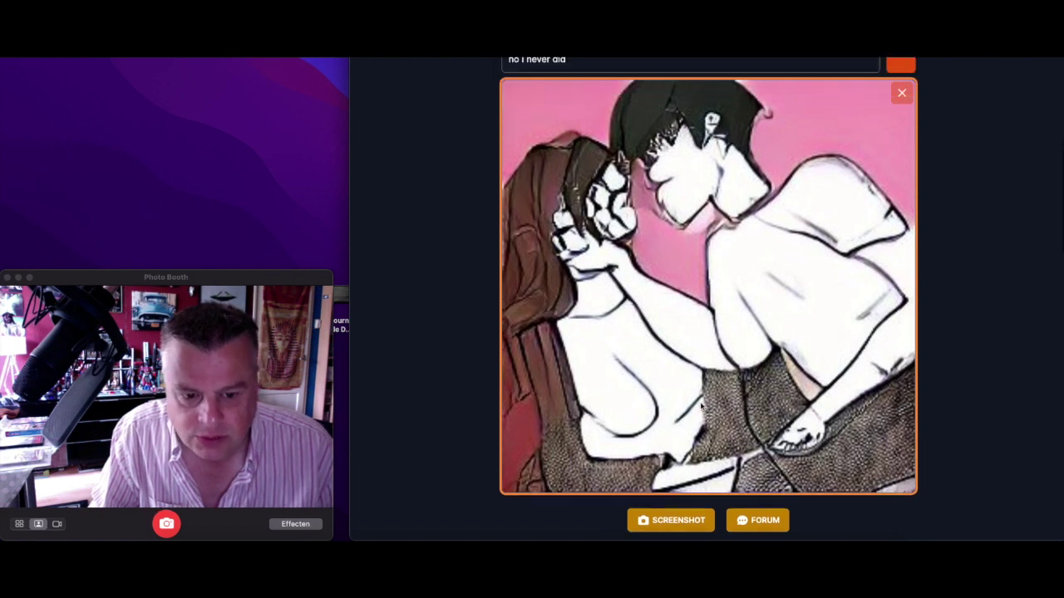
Close the enlarged image and return to the 'Bad - Remix' SongLyrics tab.
click(903, 174)
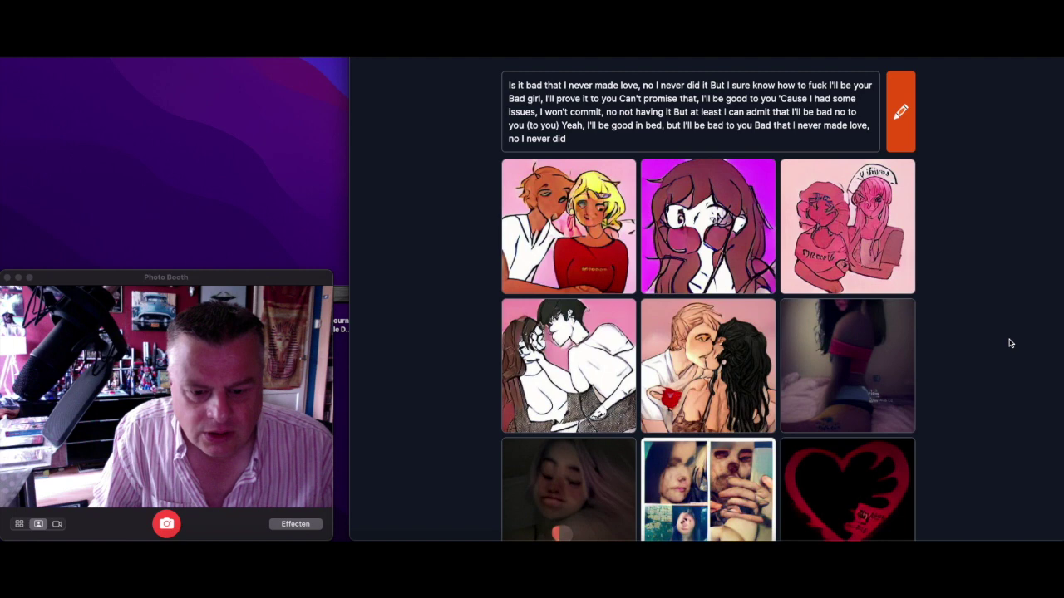
scroll(1010, 343, down, 1)
scroll(1010, 344, up, 3)
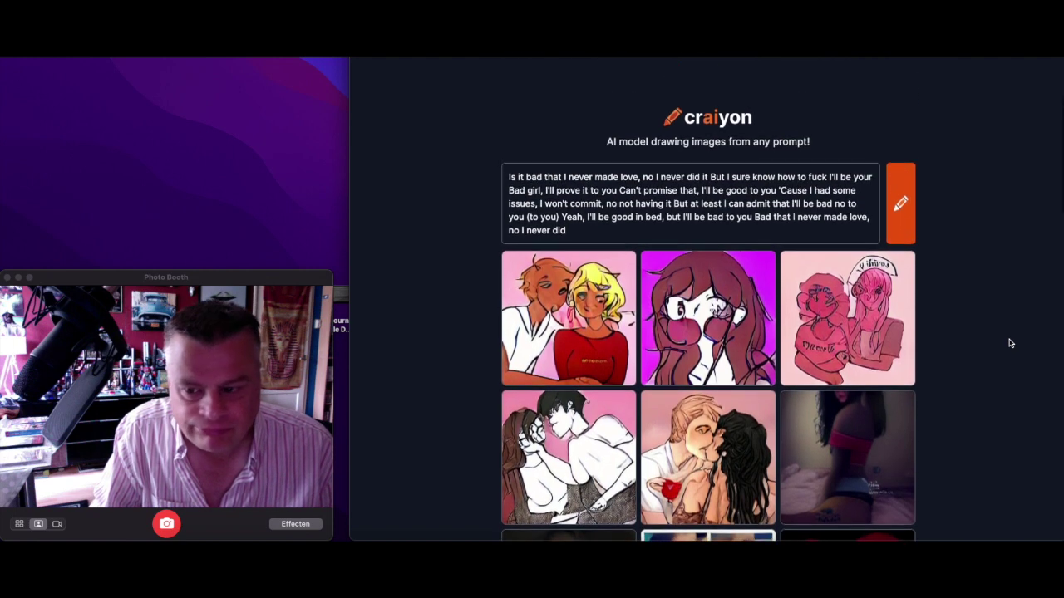
scroll(1010, 343, down, 1)
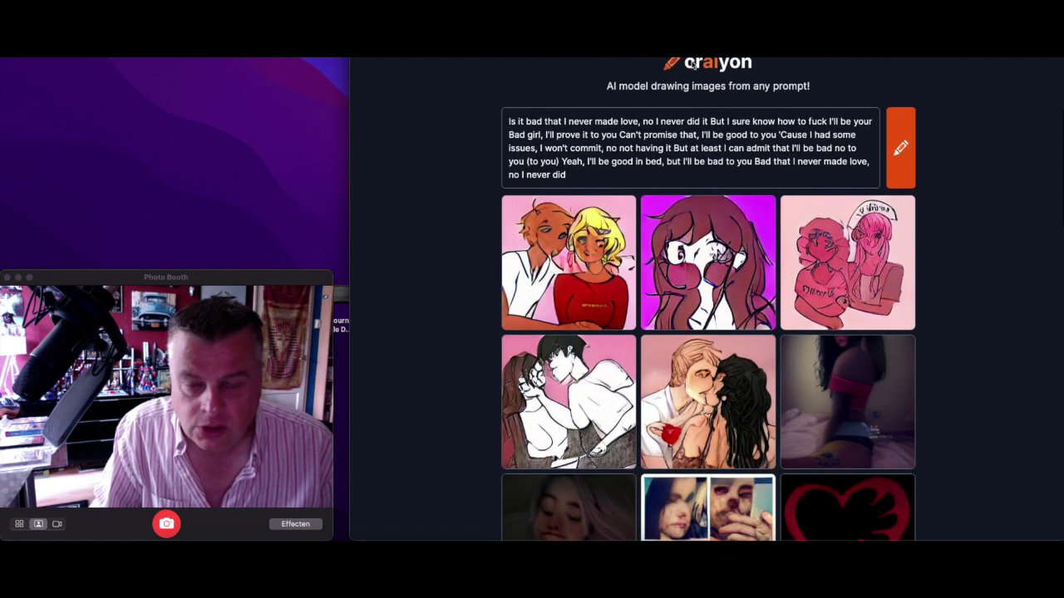
key(ctrl+Tab)
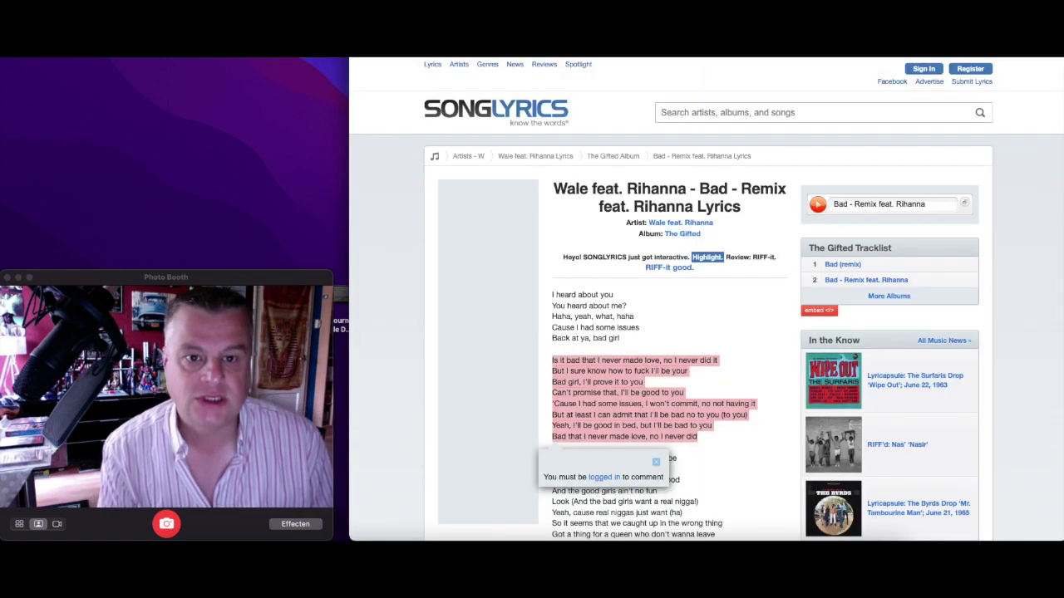
In a new tab, search Google for 'prompts' and open the Reedsy result.
key(ctrl+Tab)
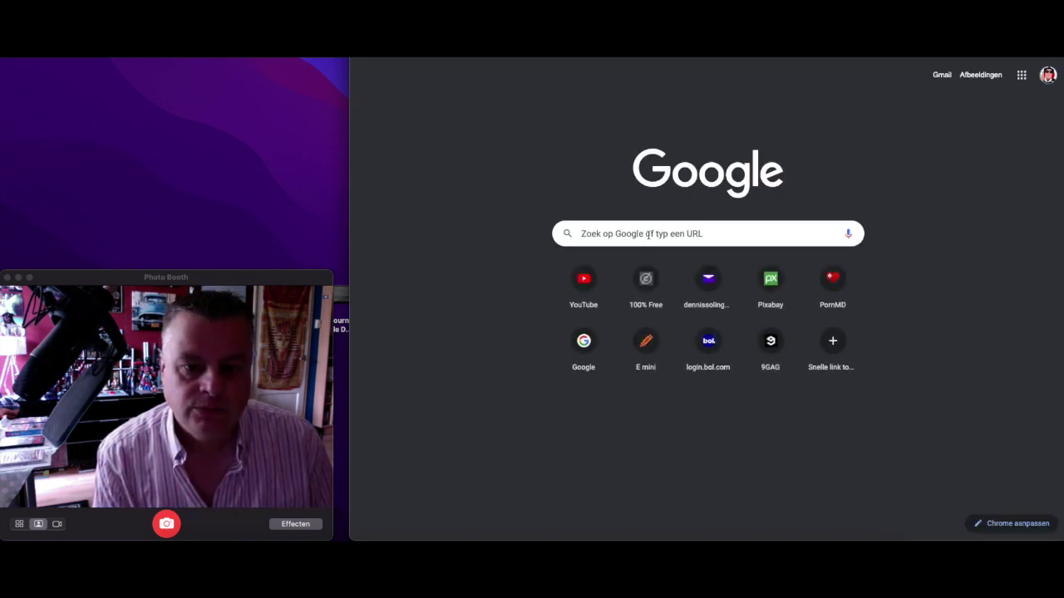
click(648, 234)
text(pr)
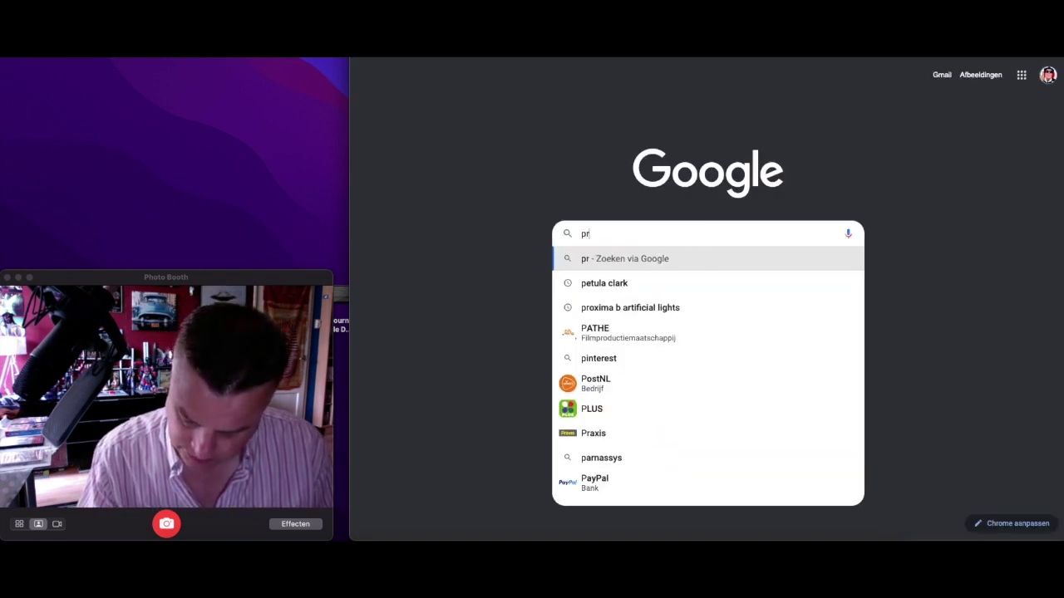
text(ompts)
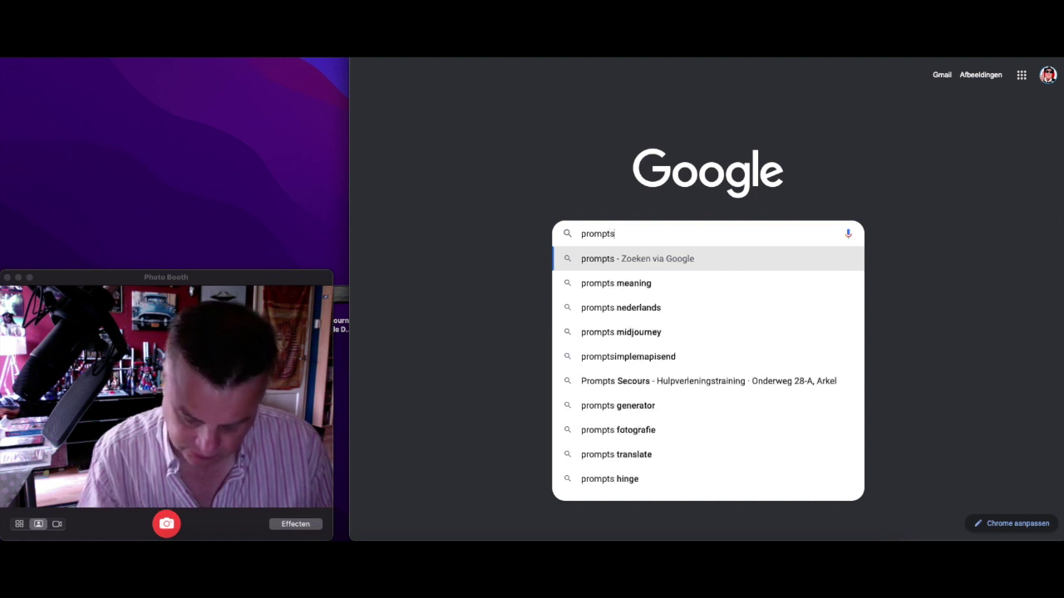
key(Return)
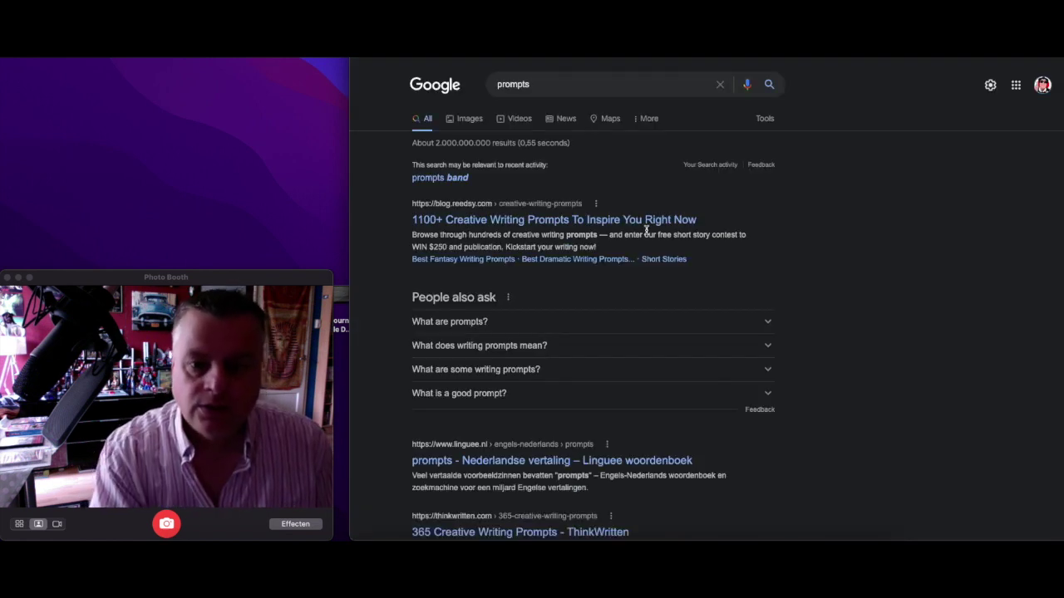
click(523, 219)
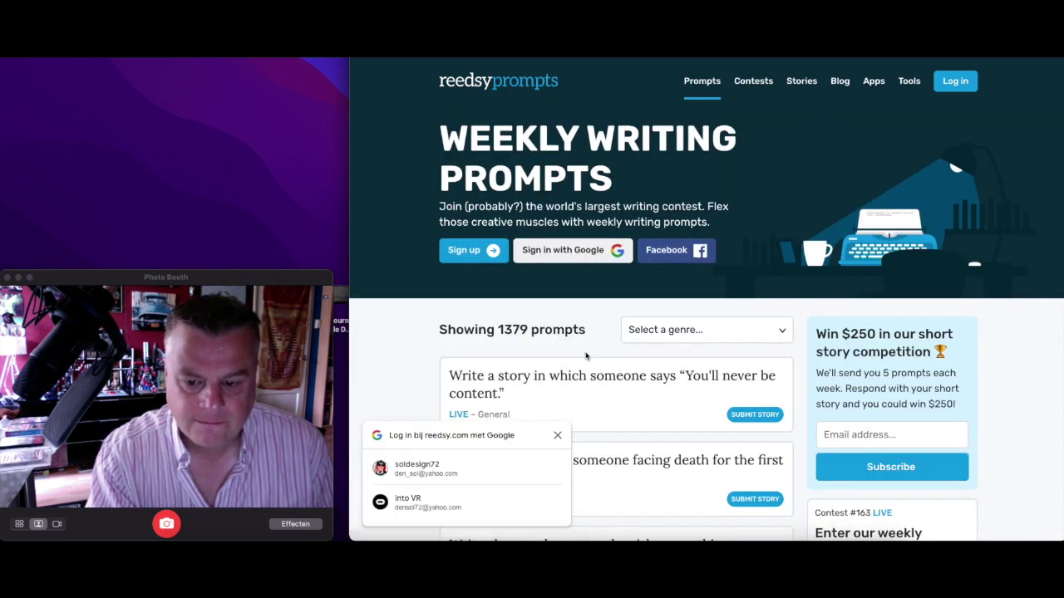
Browse the Reedsy writing prompt list, then go back to the Google results.
scroll(585, 356, down, 8)
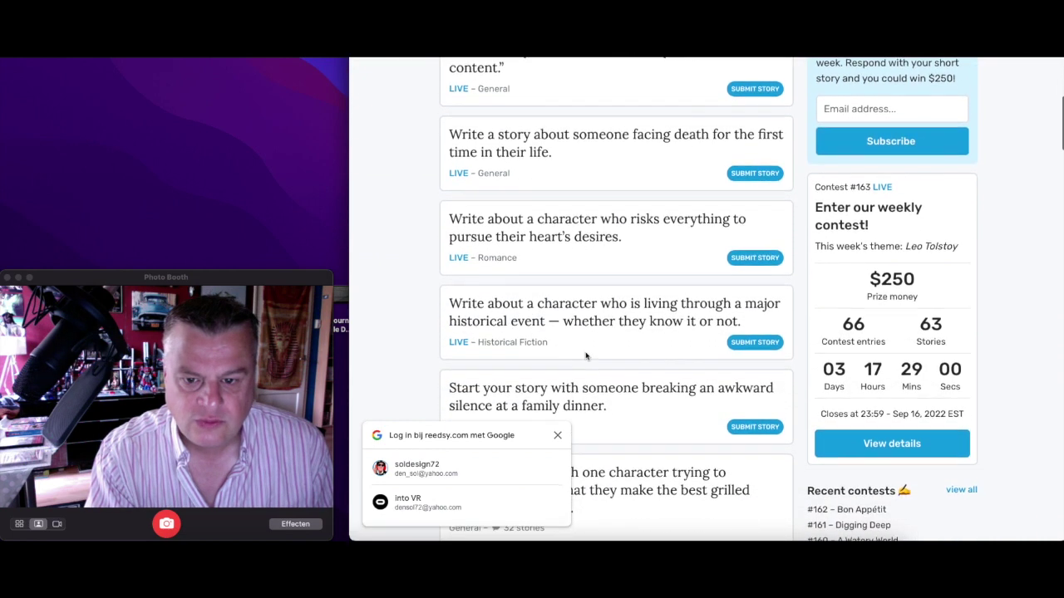
scroll(585, 356, down, 5)
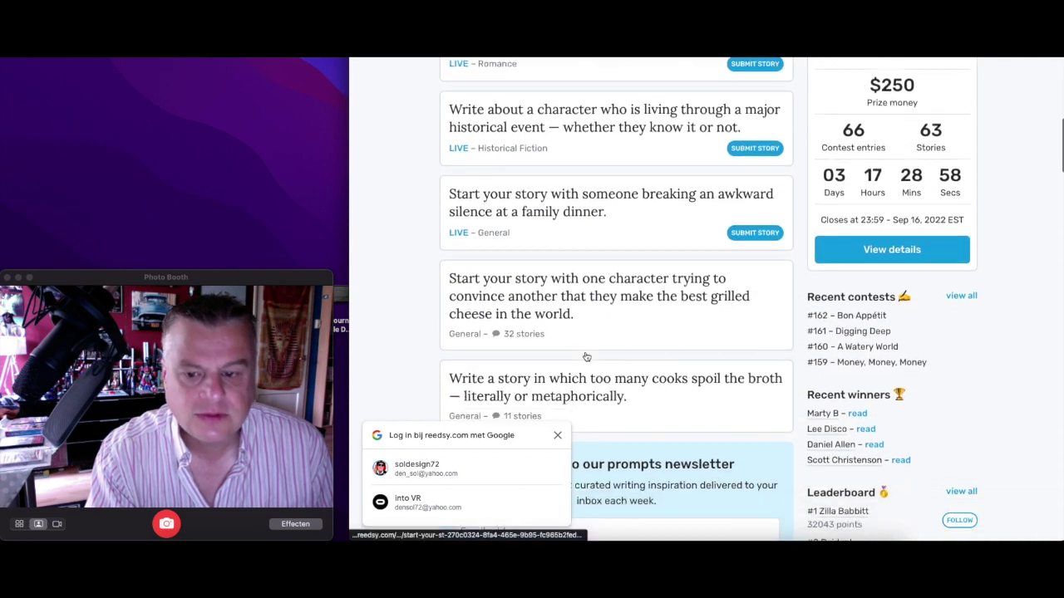
scroll(586, 356, down, 1)
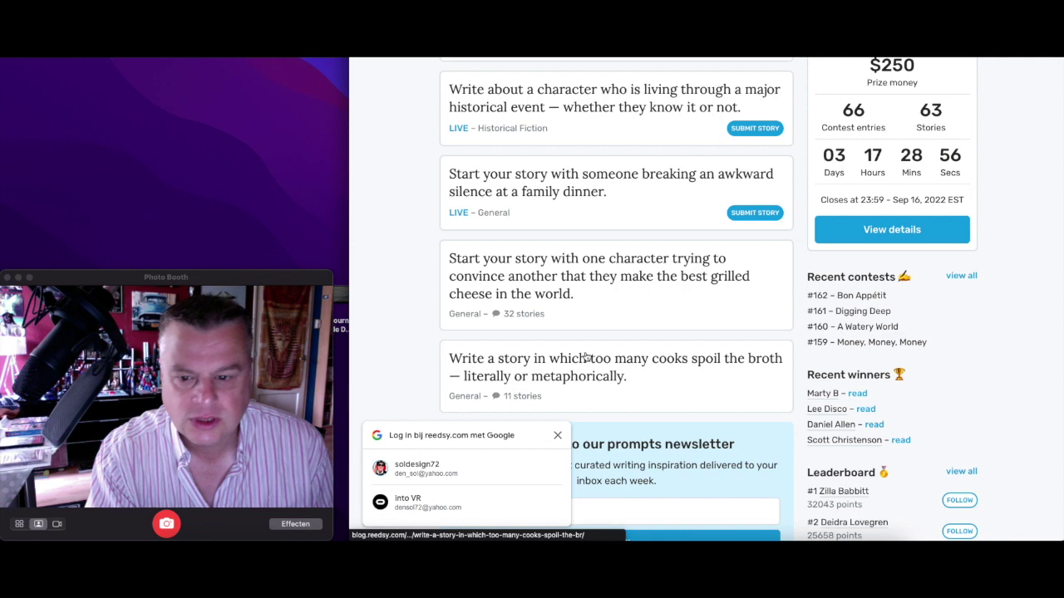
scroll(586, 356, down, 1)
scroll(586, 356, down, 9)
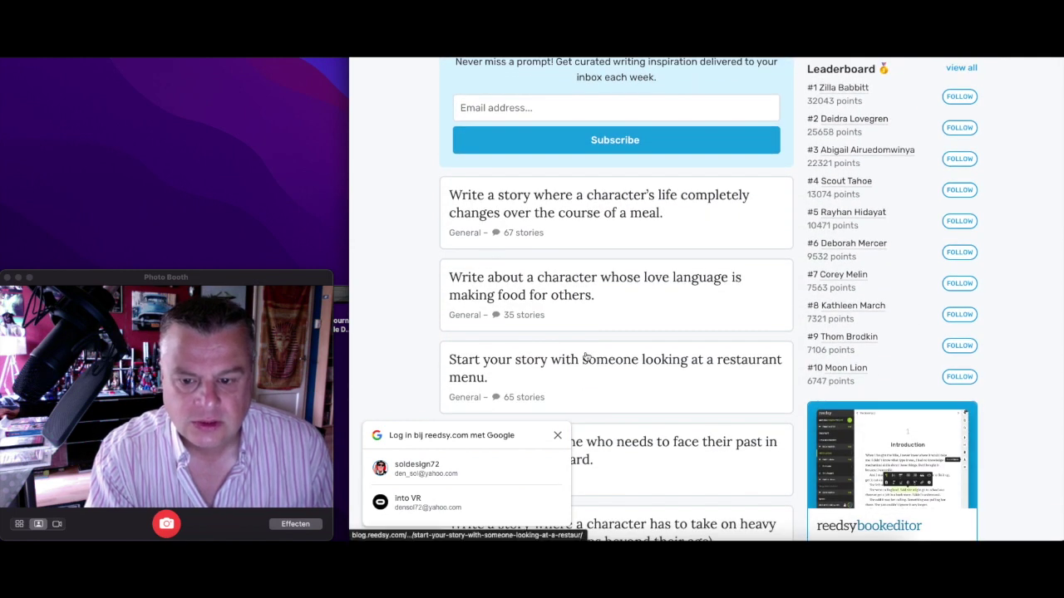
scroll(585, 357, down, 6)
scroll(586, 357, up, 10)
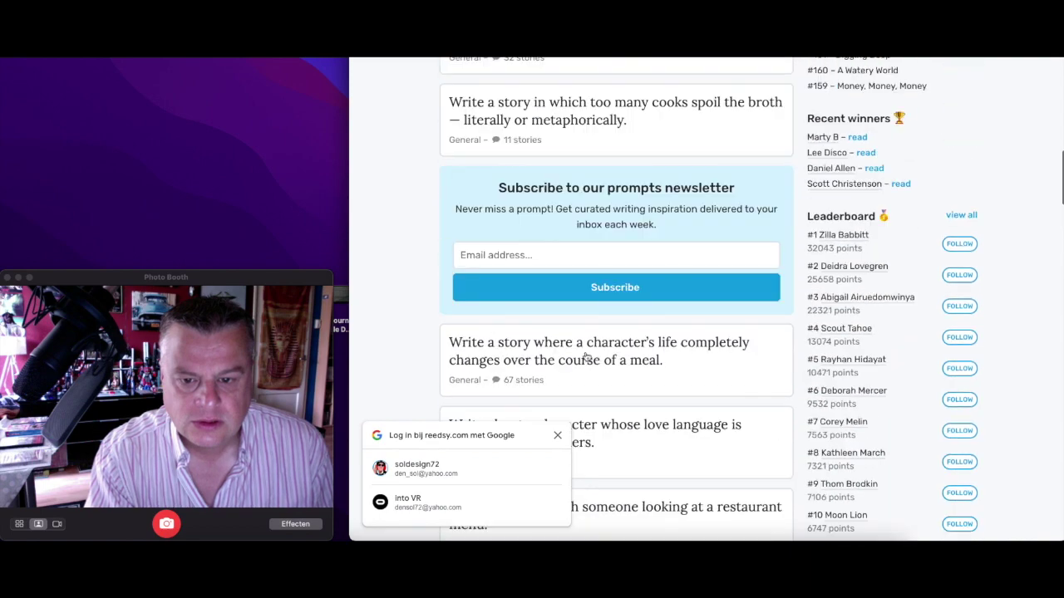
scroll(586, 357, up, 10)
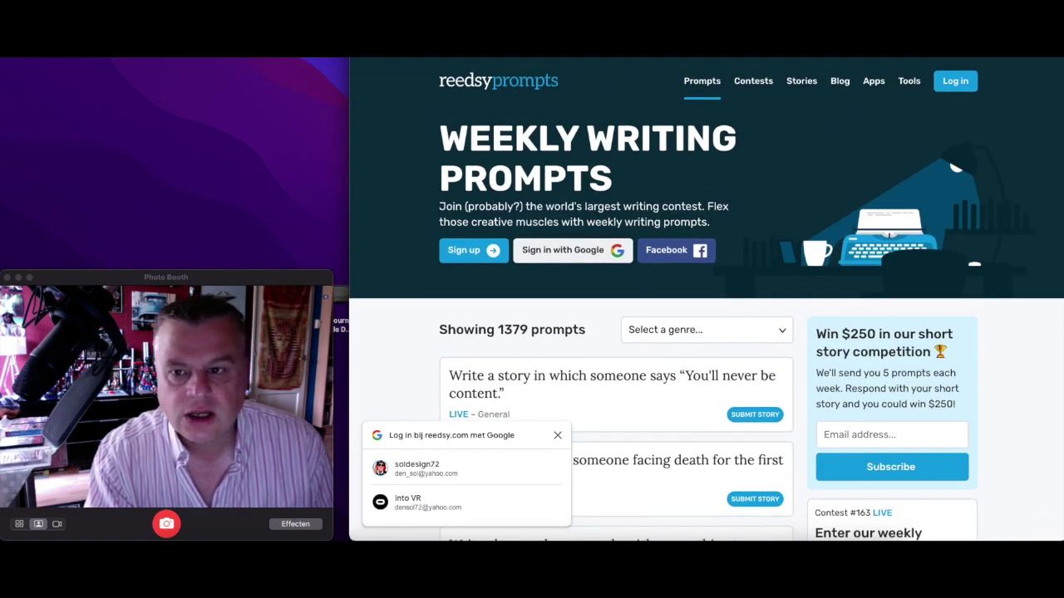
key(super+bracketleft)
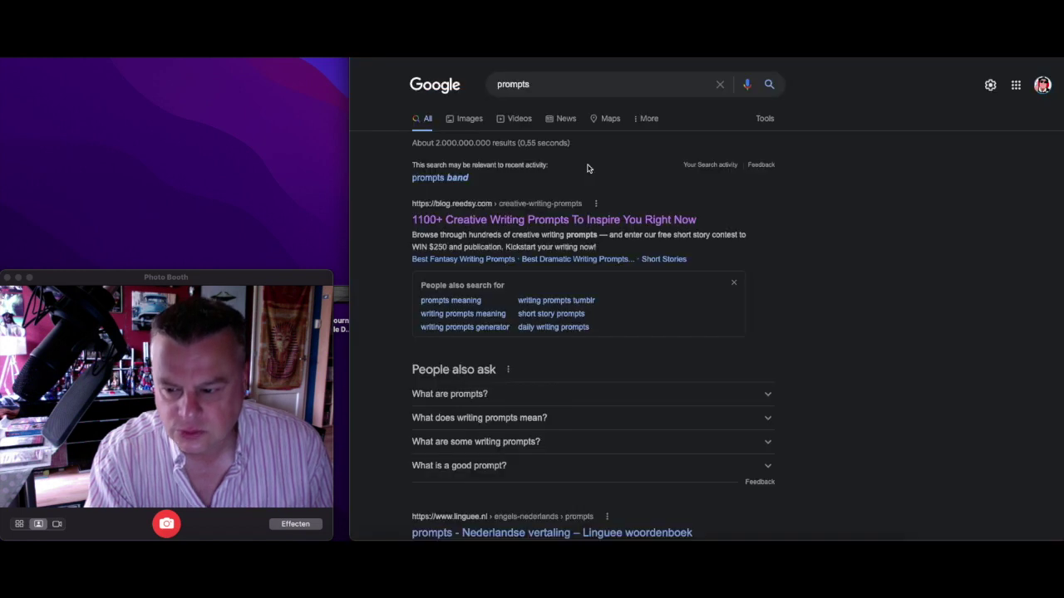
Change the Google query to 'art prompts' and open the ArtPrompts result.
click(498, 84)
text(illus)
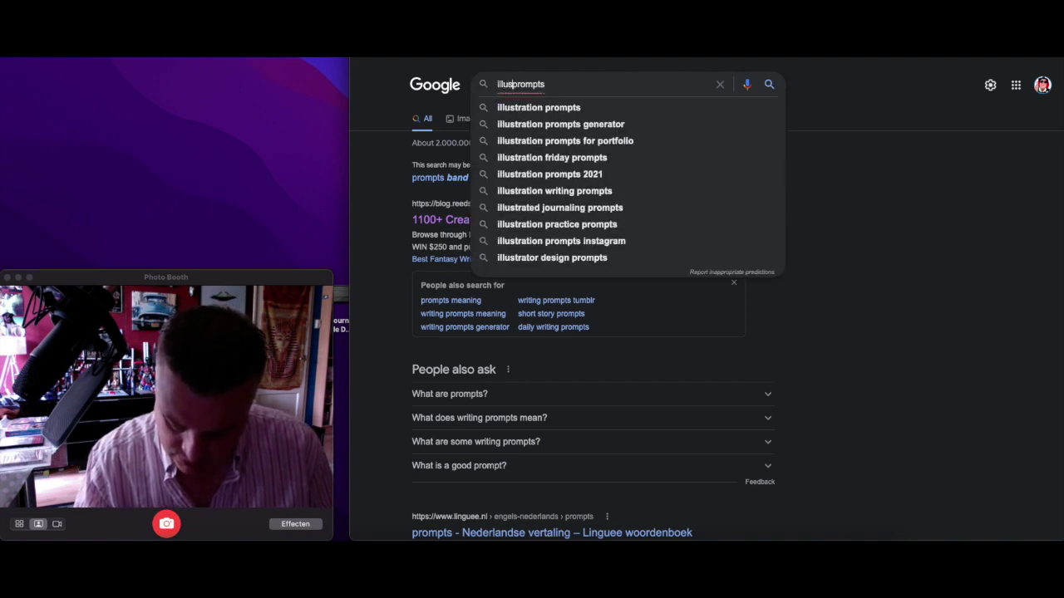
text(trat)
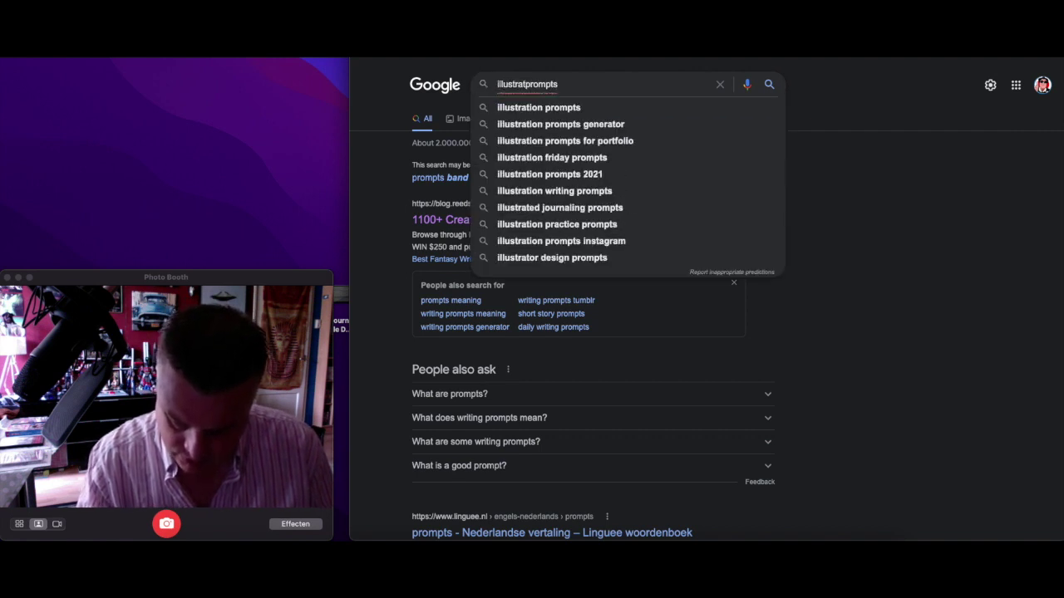
key(BackSpace)
key(BackSpace)
key(BackSpace)
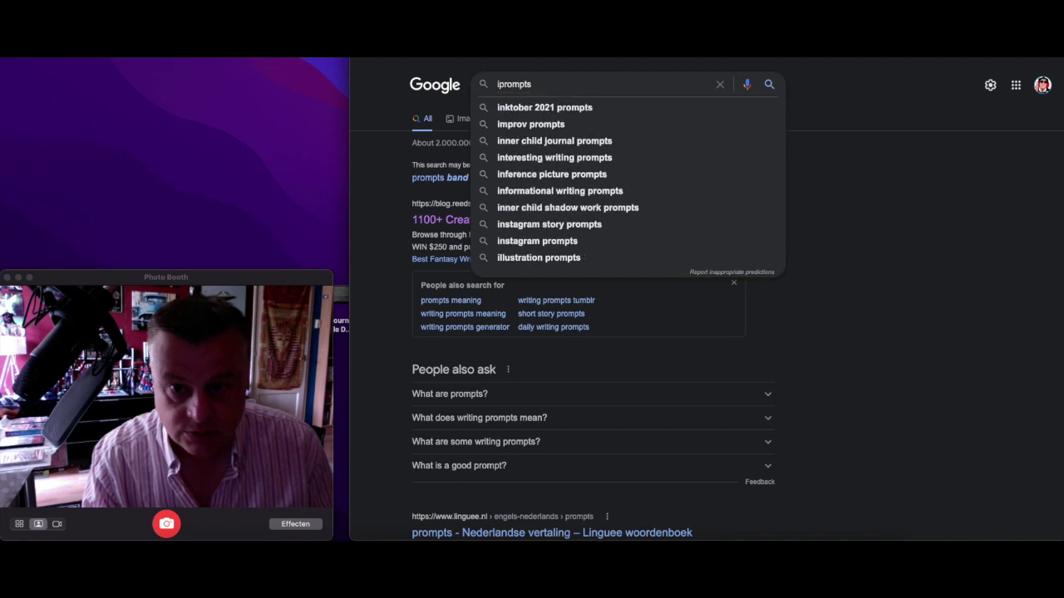
text(art)
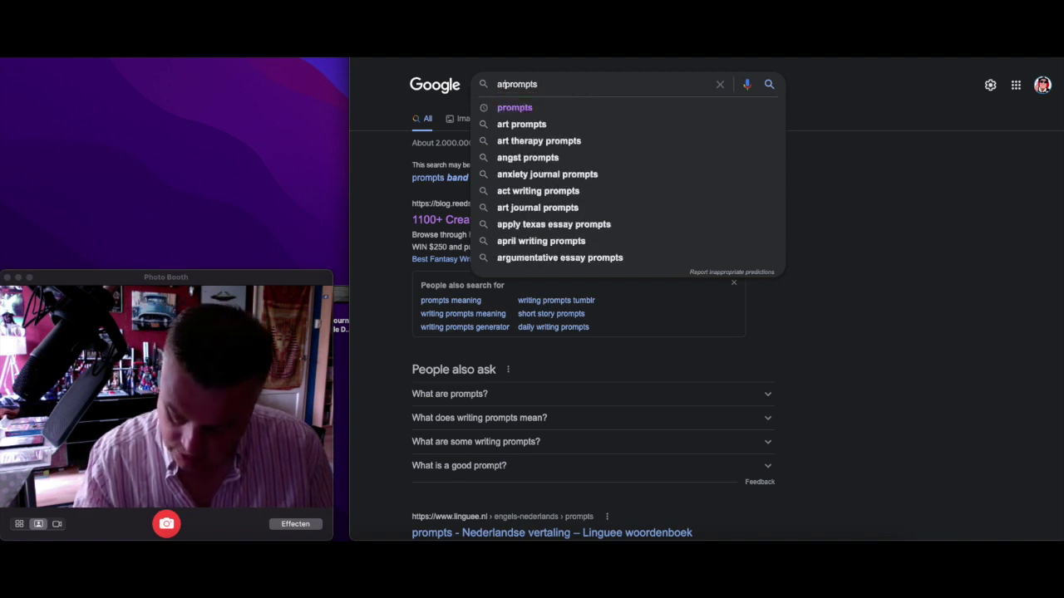
key(Return)
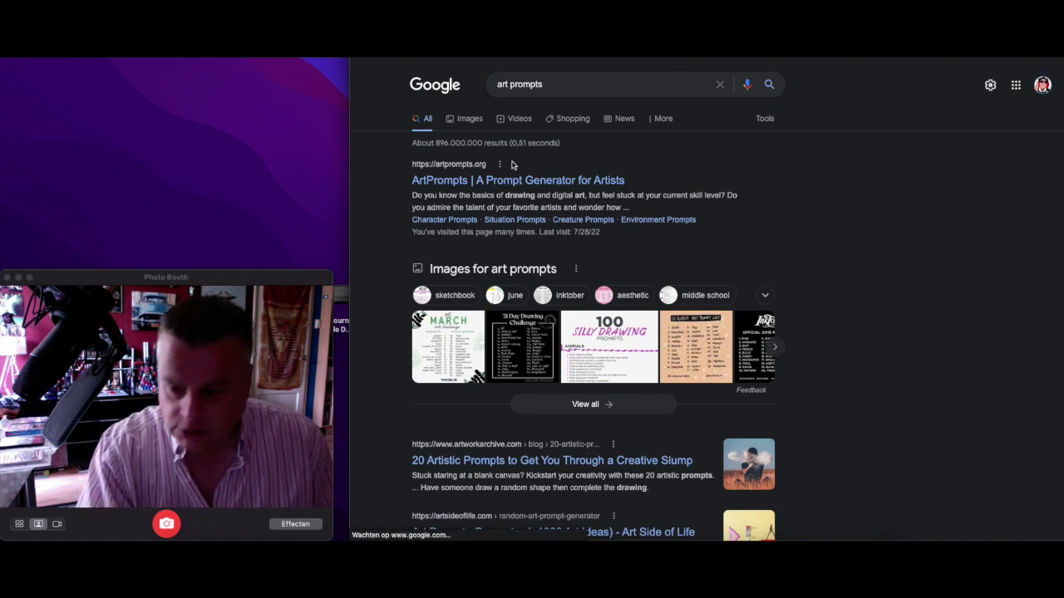
click(513, 165)
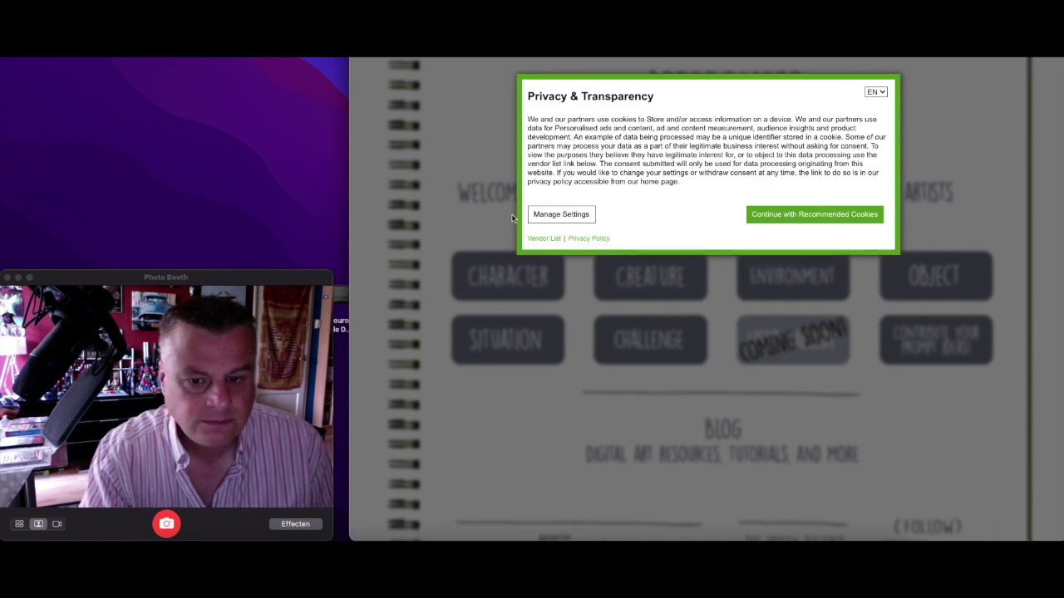
Save the cookie settings to dismiss the ArtPrompts consent notice.
click(561, 214)
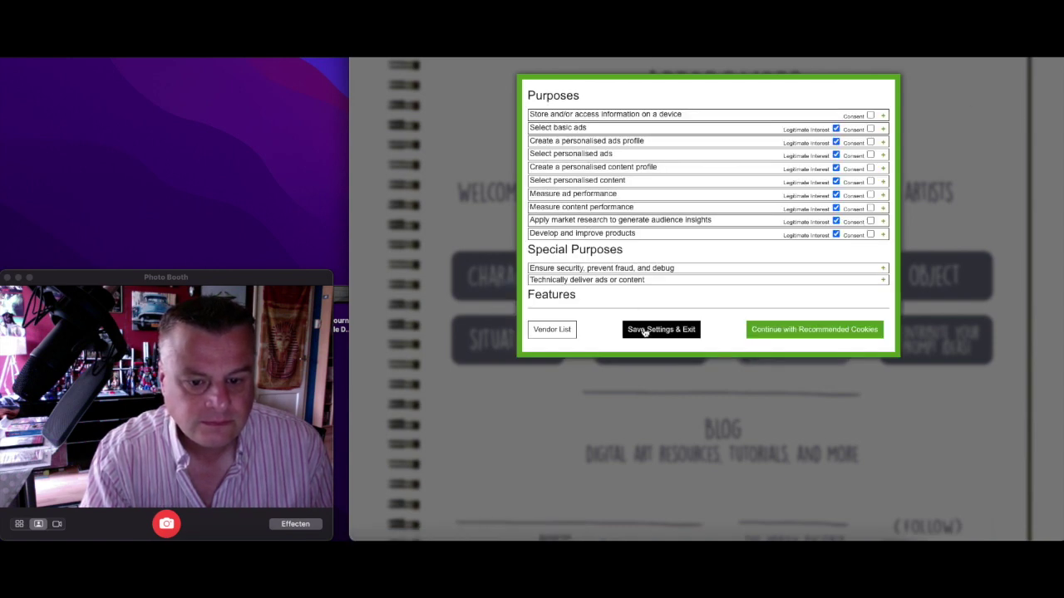
click(645, 331)
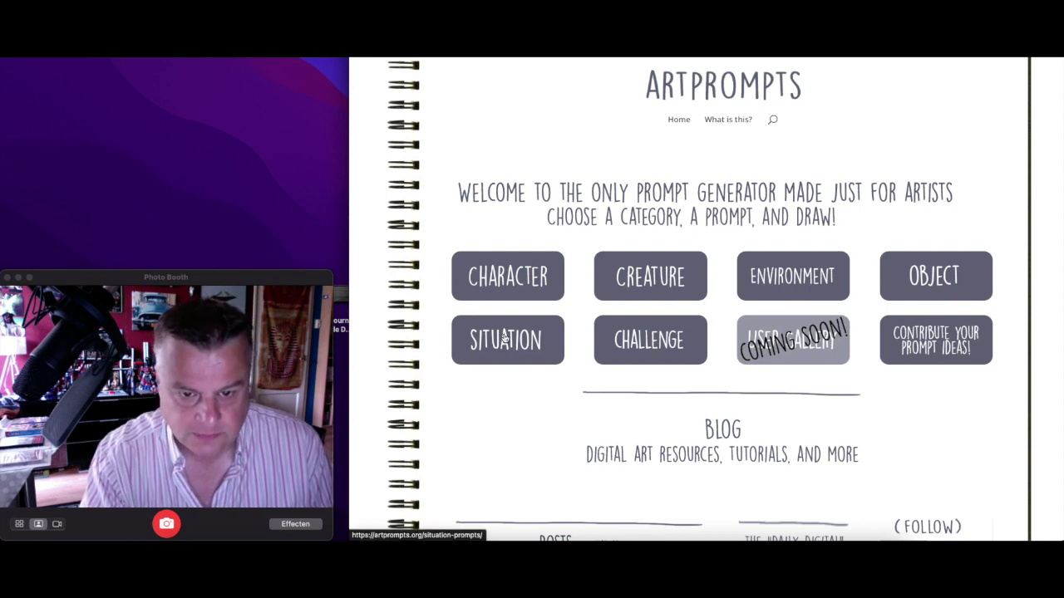
scroll(748, 379, down, 5)
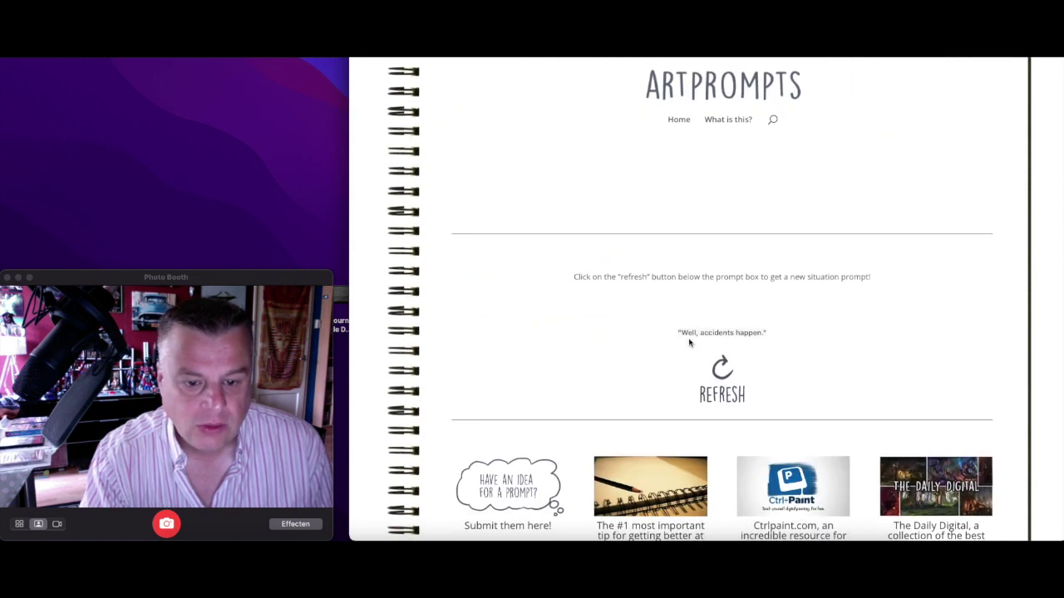
Copy the situation prompt "Well, accidents happen.".
drag(682, 333, 764, 340)
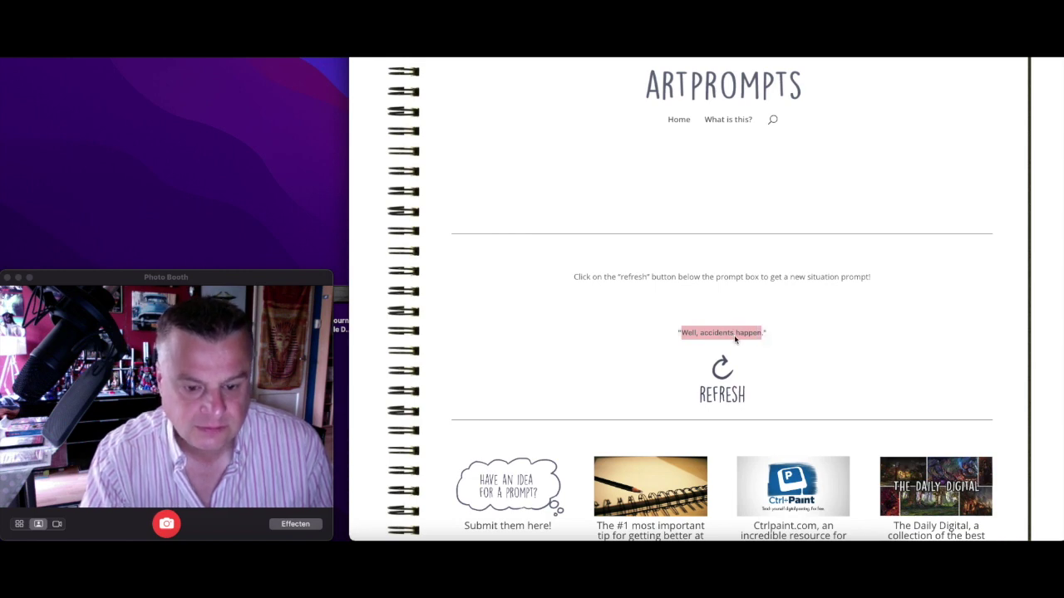
right_click(734, 339)
click(755, 357)
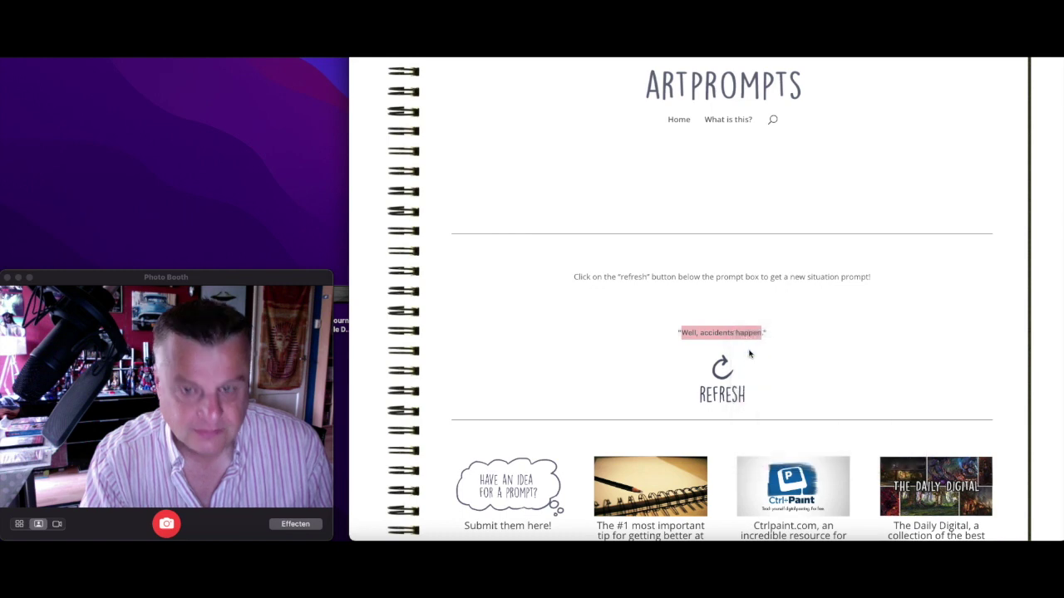
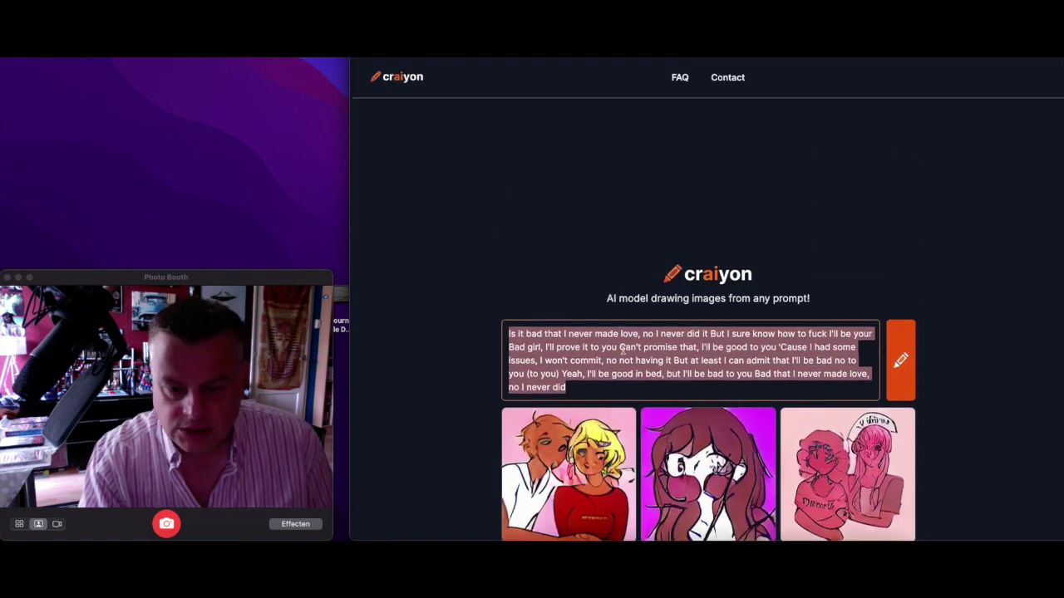
Paste 'Well, accidents happen' over the lyrics prompt, generate its grid, and enlarge the car-in-ditch image.
right_click(646, 367)
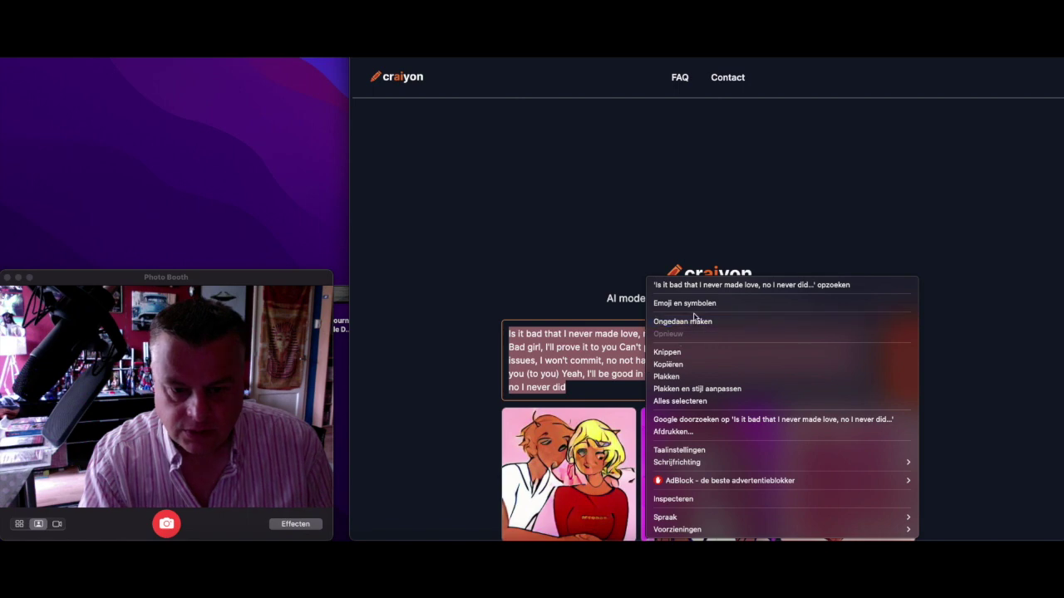
click(680, 379)
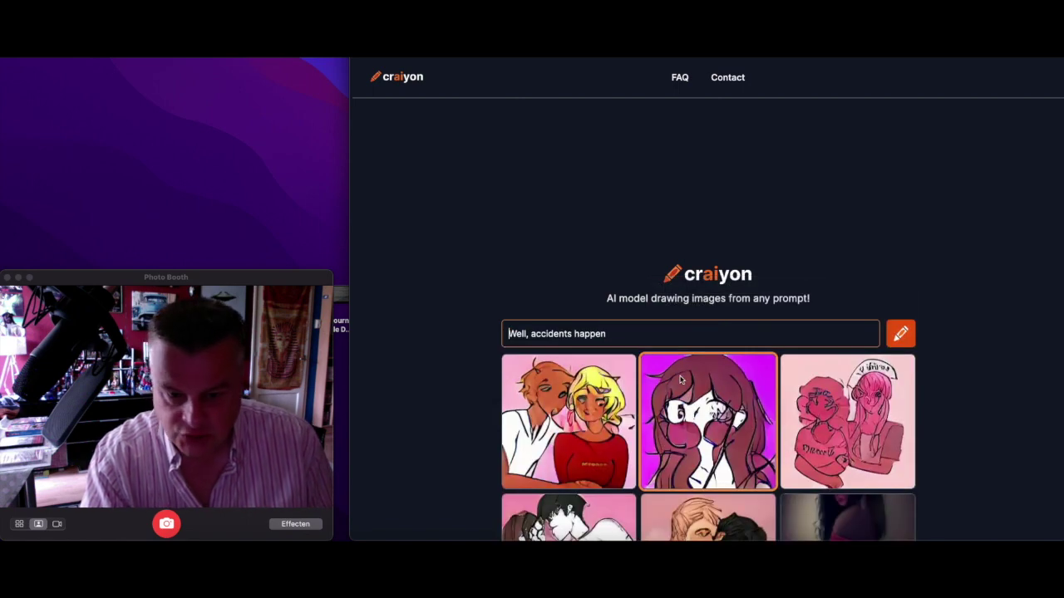
click(901, 335)
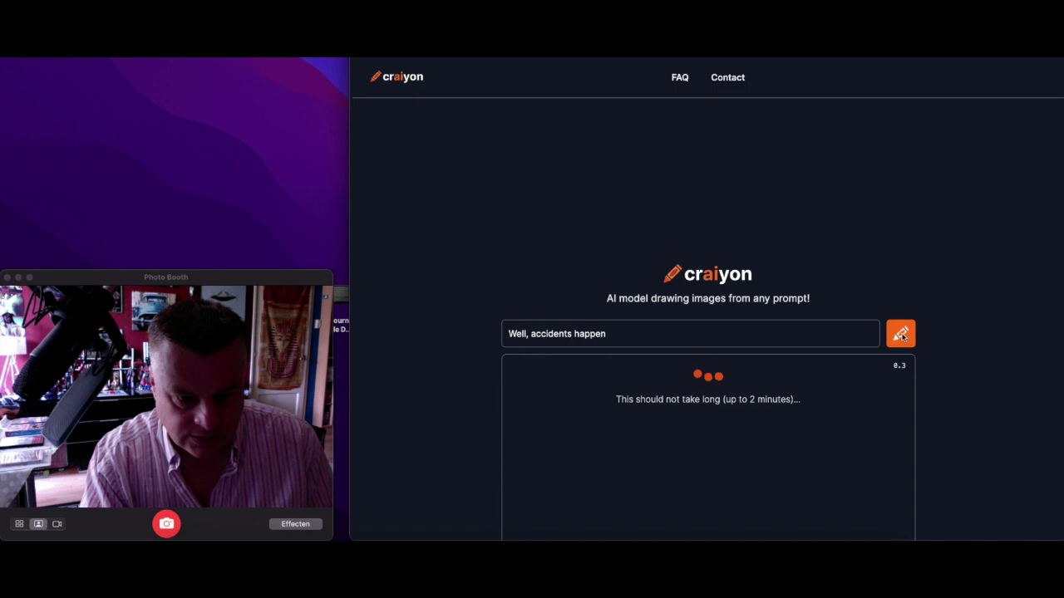
scroll(897, 334, down, 5)
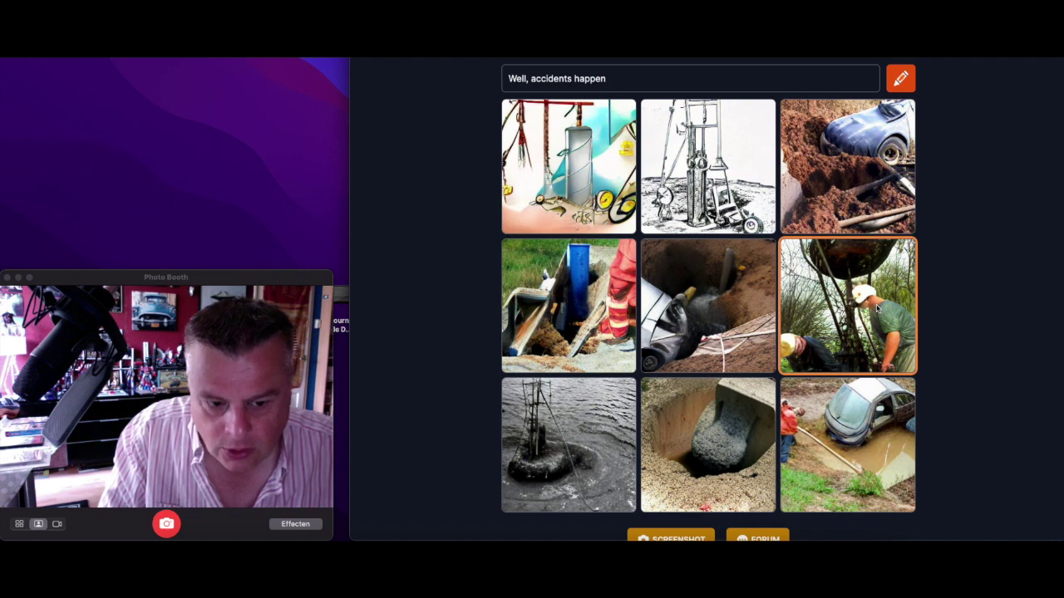
click(907, 447)
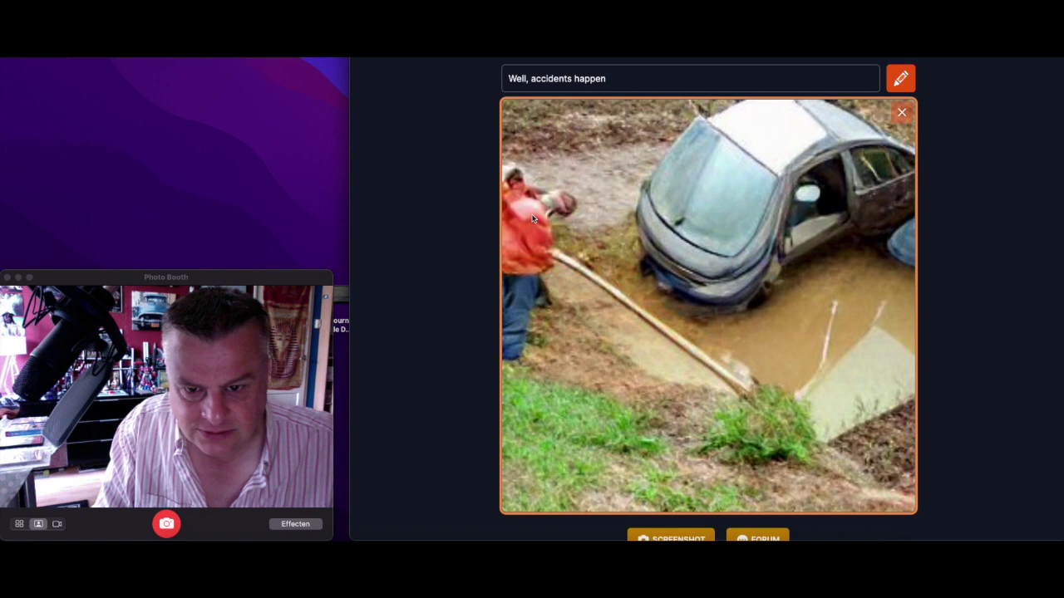
Close the car image, enlarge the water image, then refresh ArtPrompts for a new situation prompt.
click(901, 113)
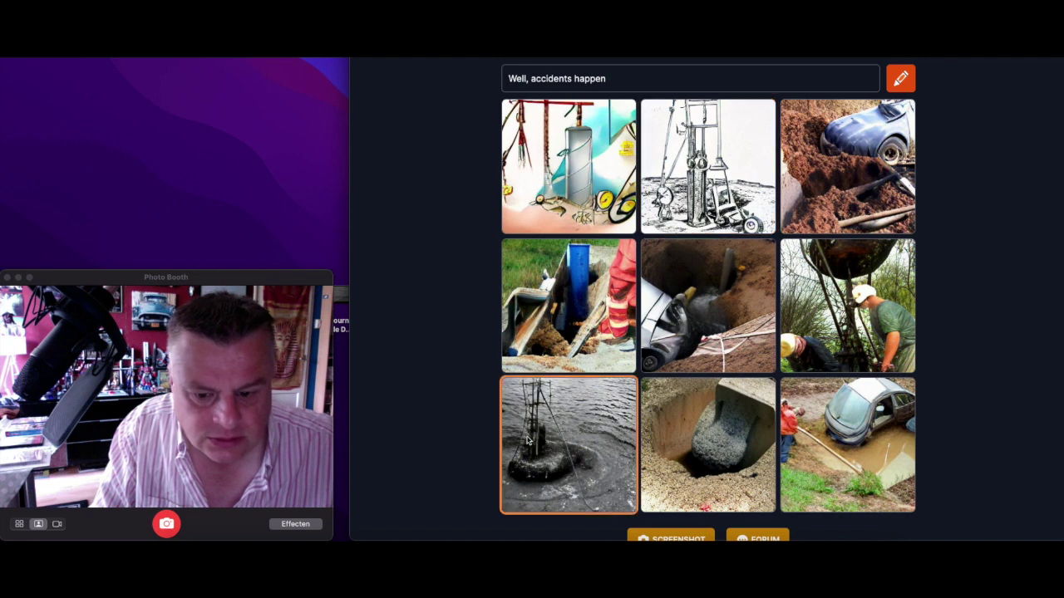
right_click(555, 405)
click(555, 406)
click(555, 405)
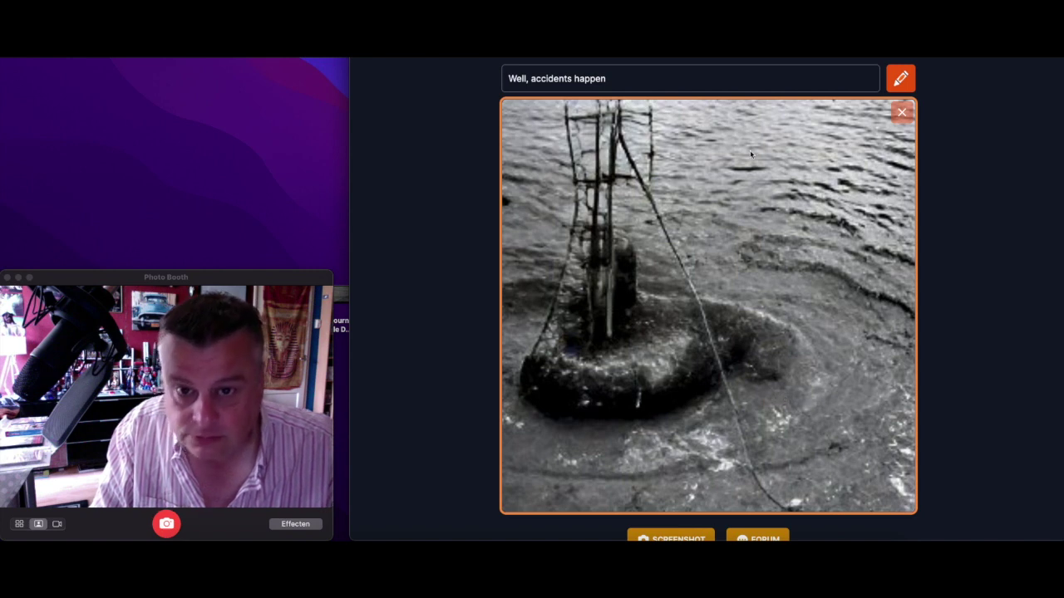
key(super+Tab)
click(725, 397)
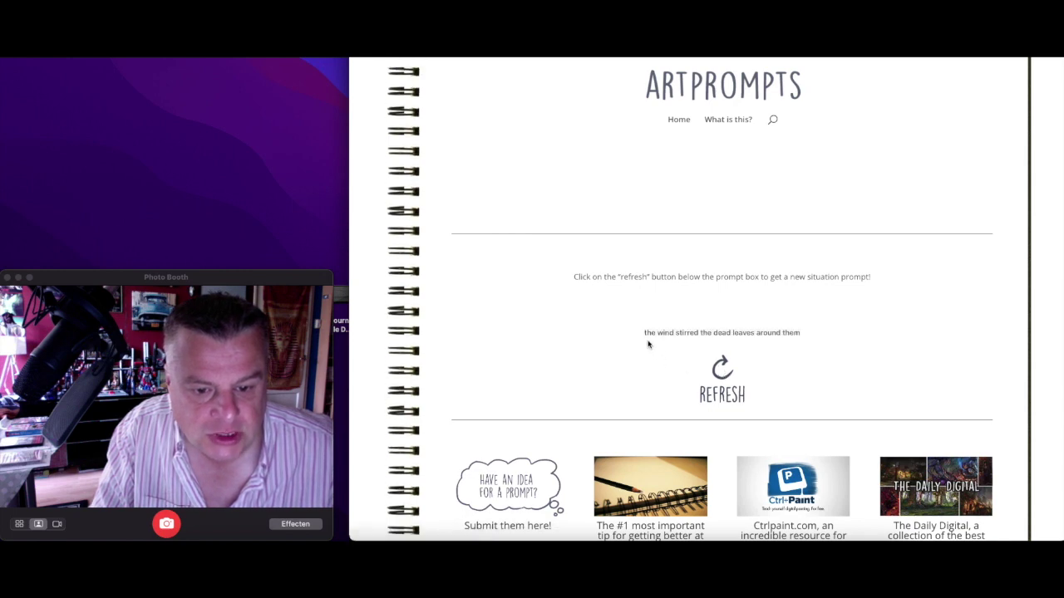
Copy the ArtPrompts prompt 'the wind stirred the dead leaves around them'.
drag(644, 332, 800, 349)
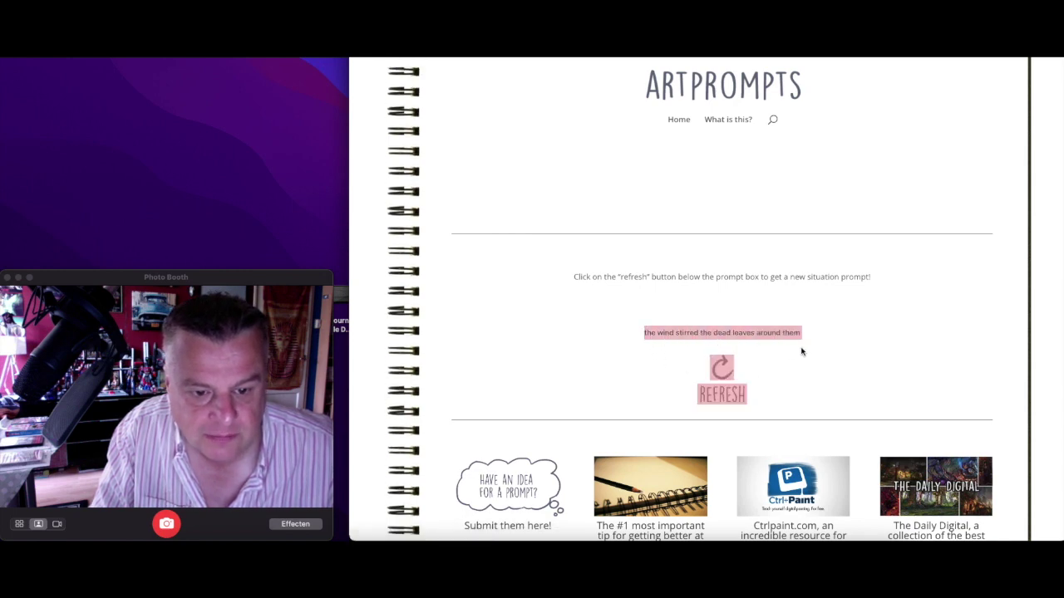
right_click(753, 331)
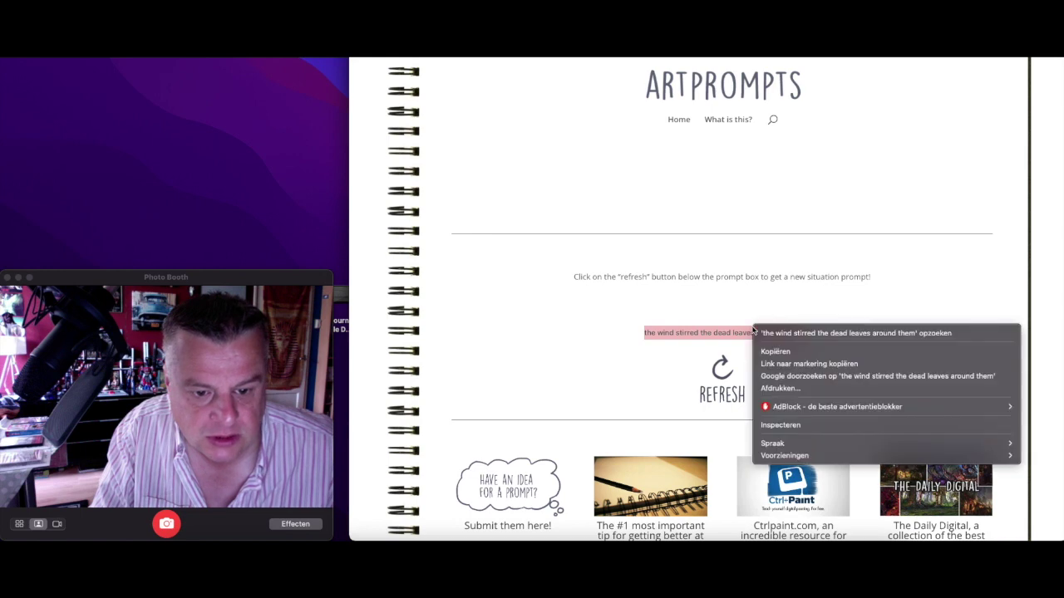
click(777, 348)
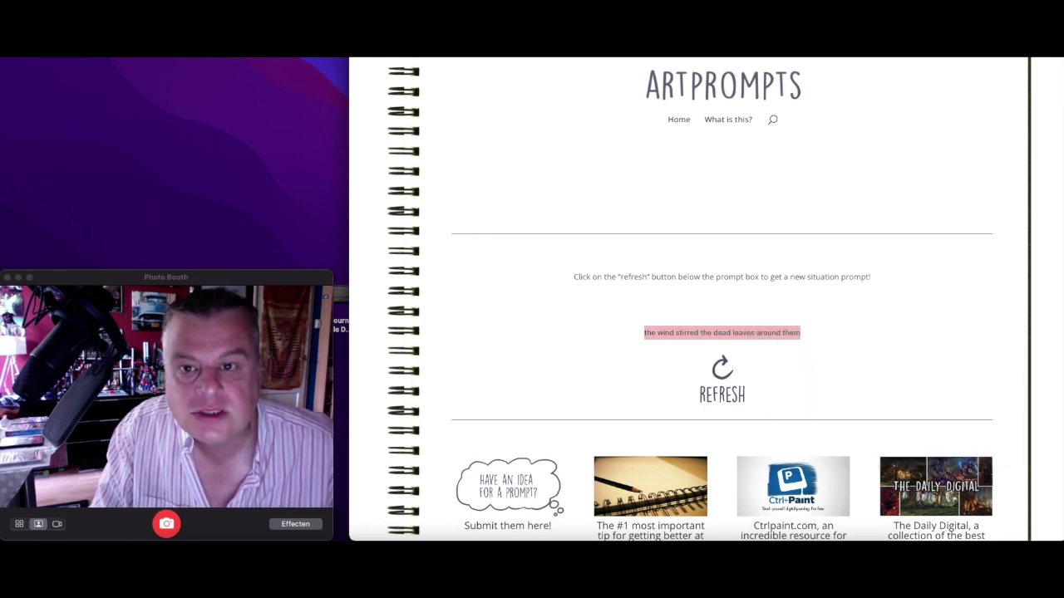
Paste it over 'Well, accidents happen' in Craiyon and generate the dead-leaf image grid.
key(super+Tab)
drag(630, 75, 429, 78)
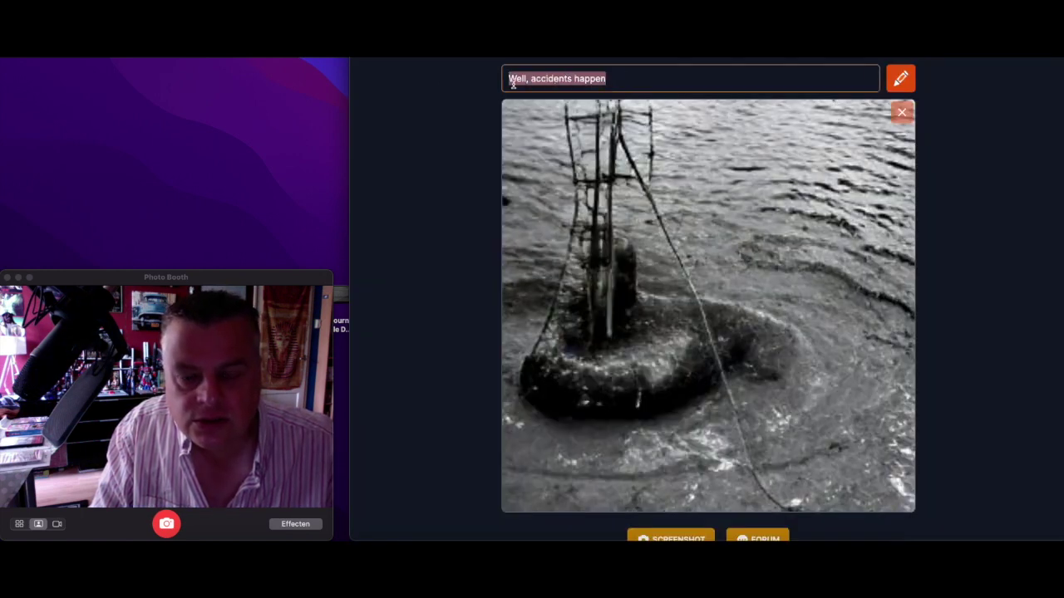
right_click(556, 78)
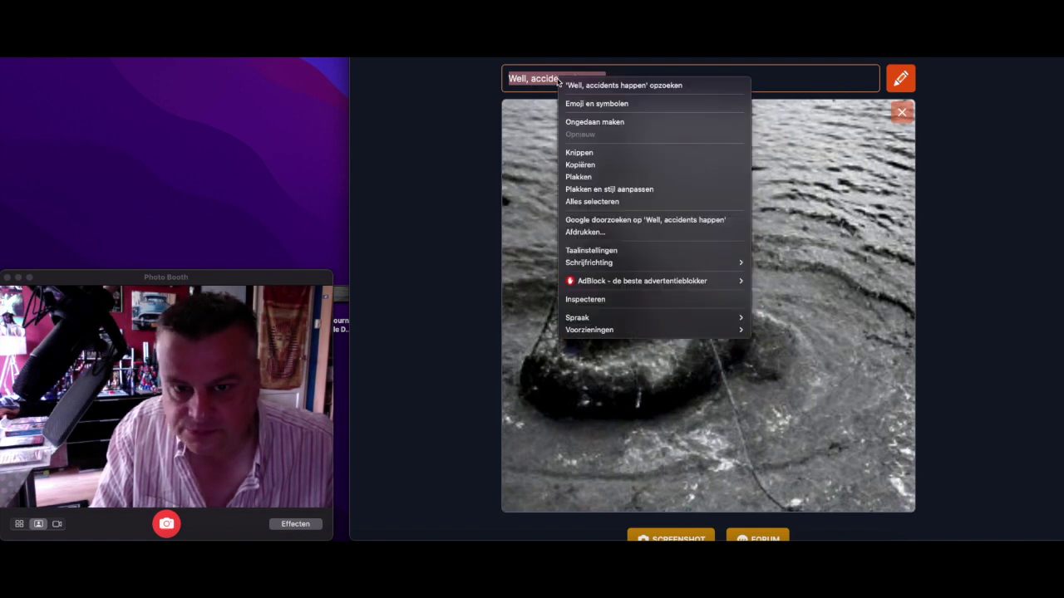
click(587, 178)
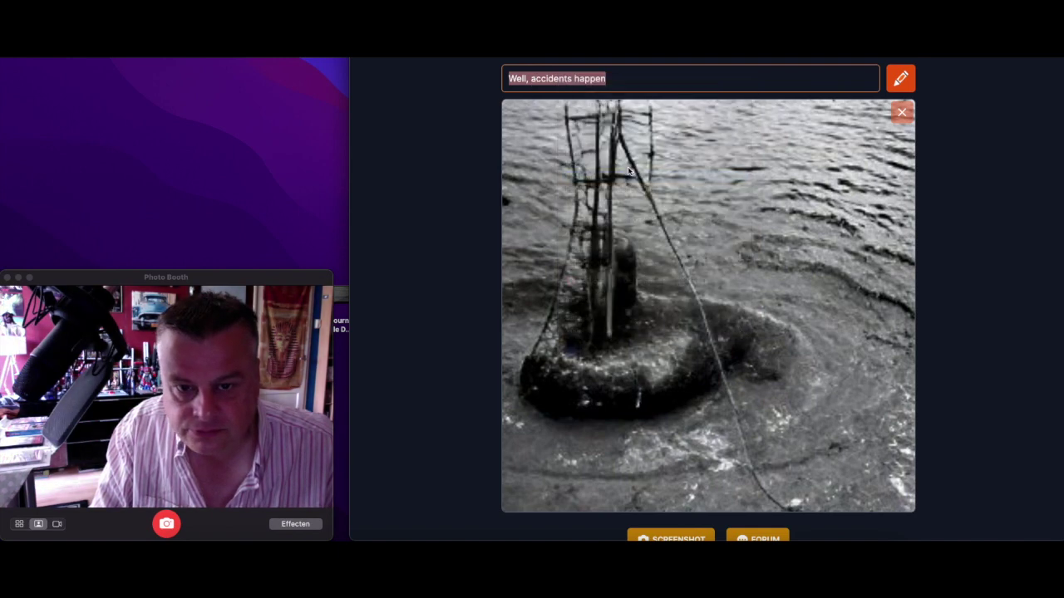
click(902, 79)
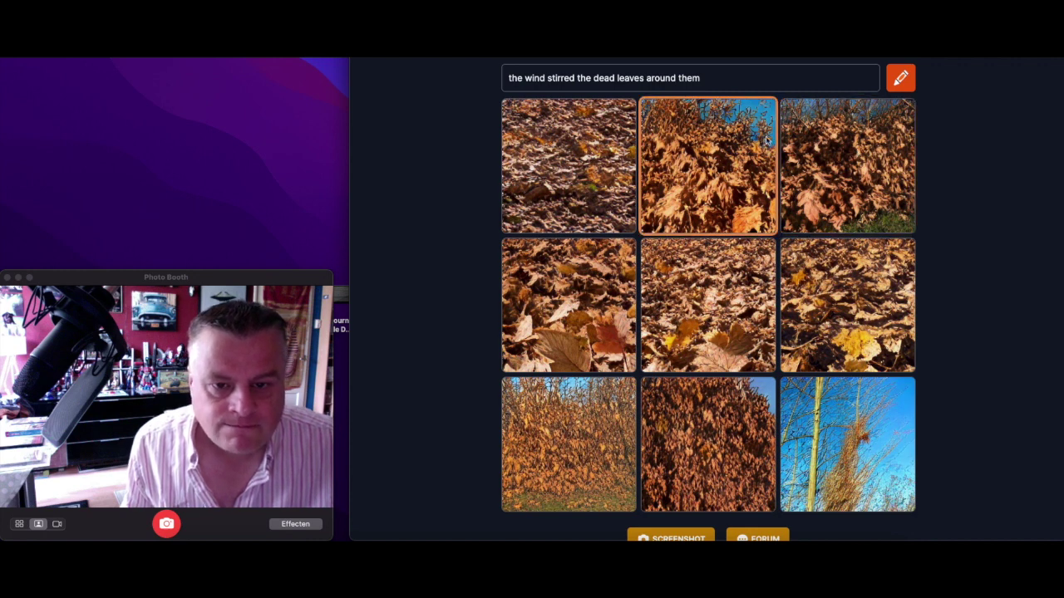
key(ctrl+Tab)
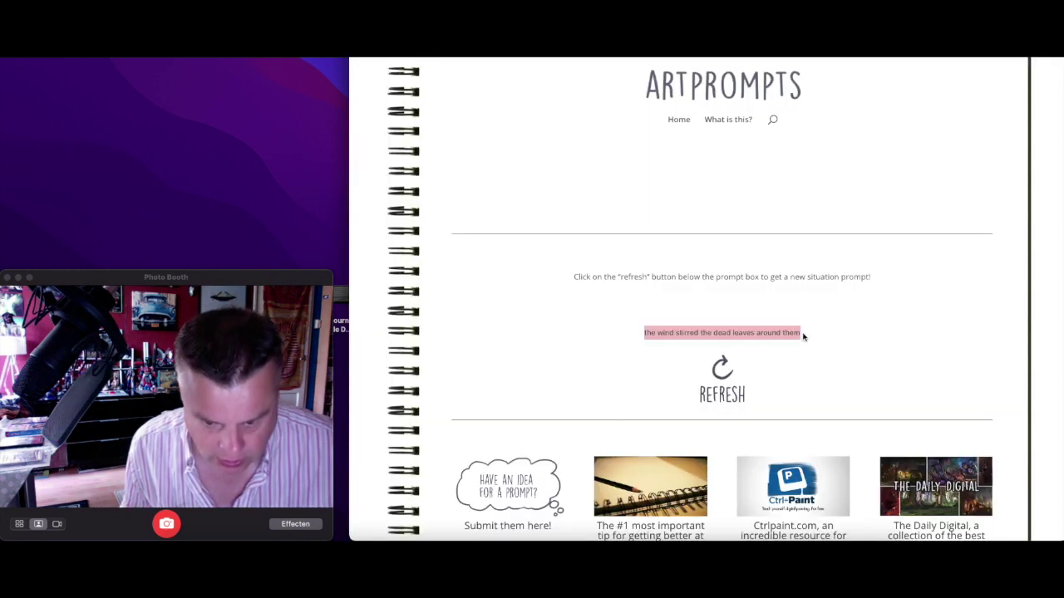
Leave the situation prompts and open the ArtPrompts character prompt generator from the home page.
click(723, 371)
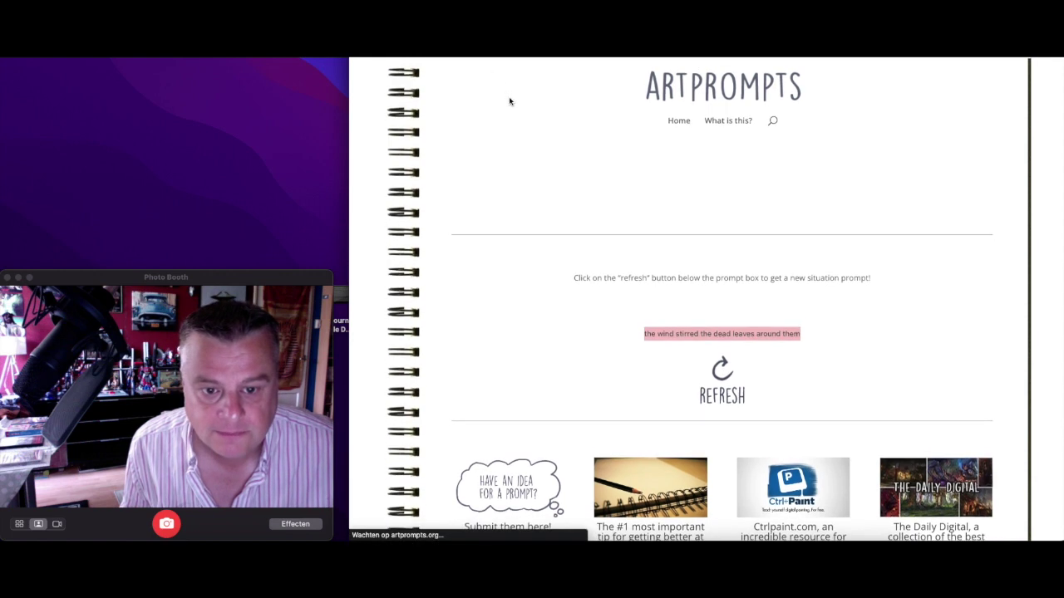
scroll(509, 101, down, 5)
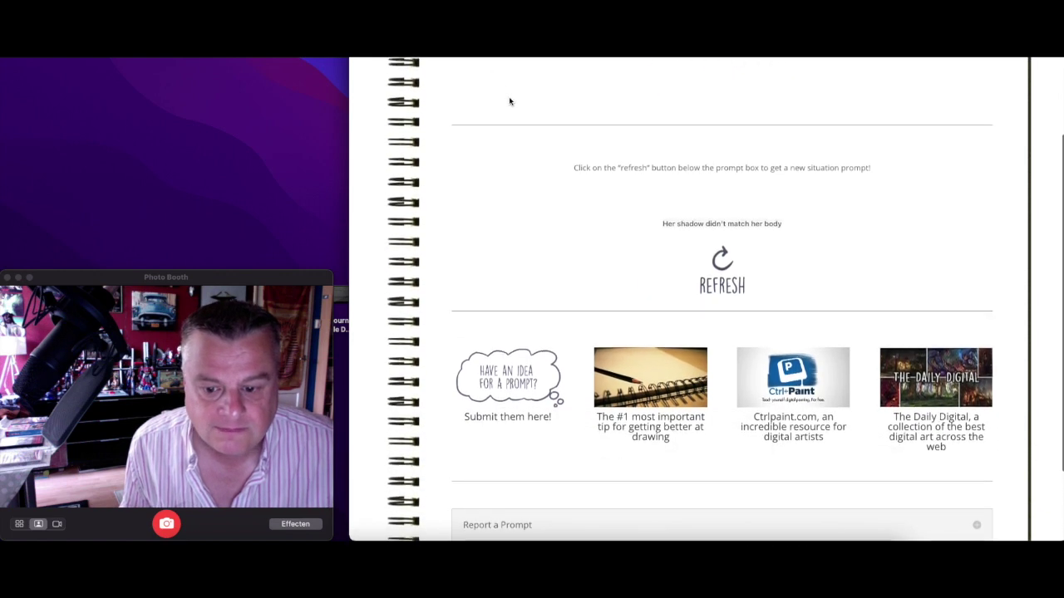
scroll(510, 100, up, 5)
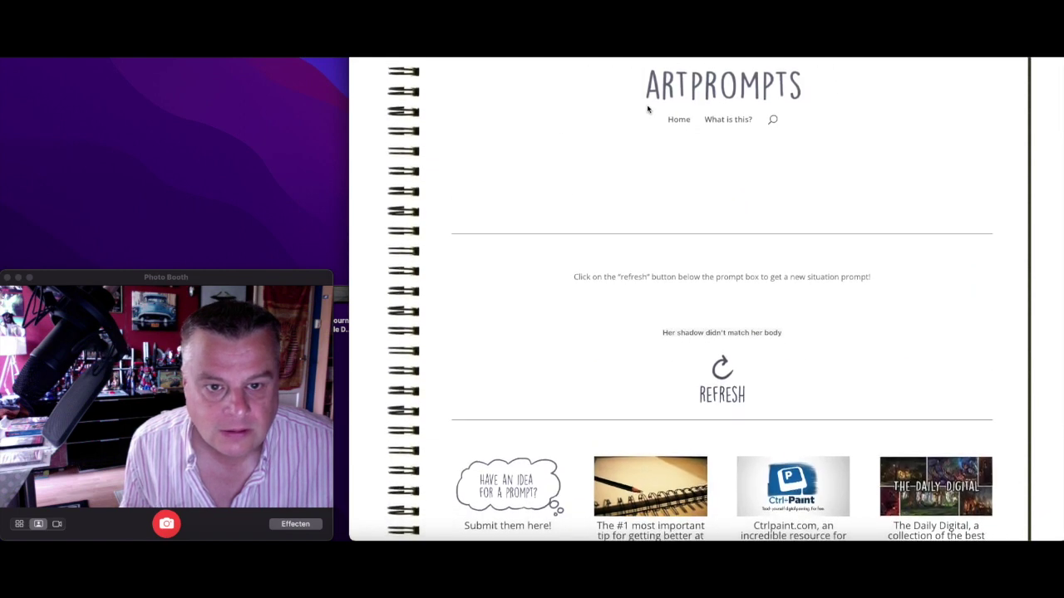
click(680, 122)
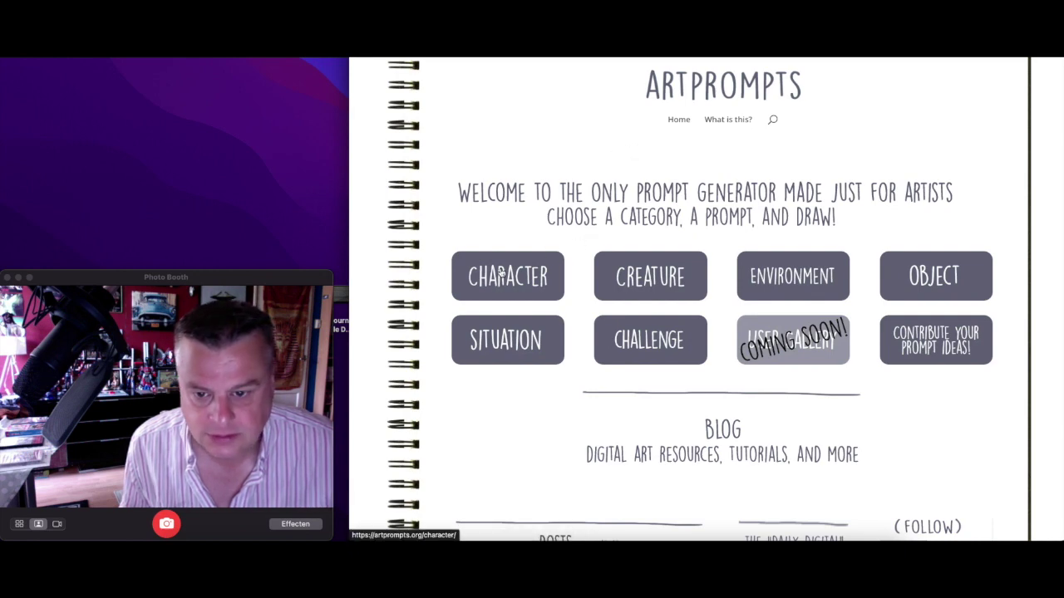
click(502, 273)
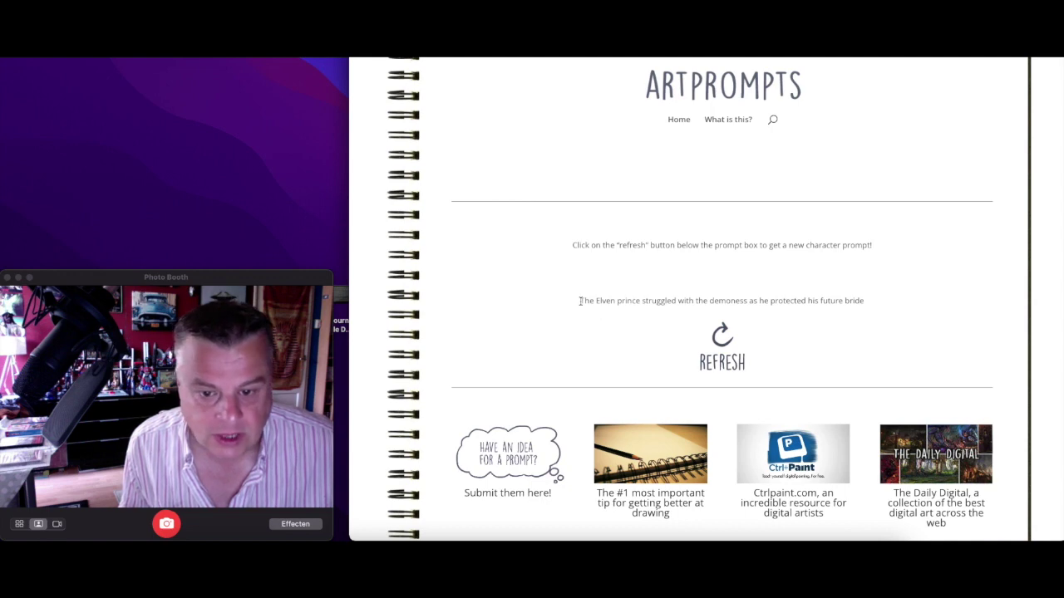
drag(580, 300, 890, 317)
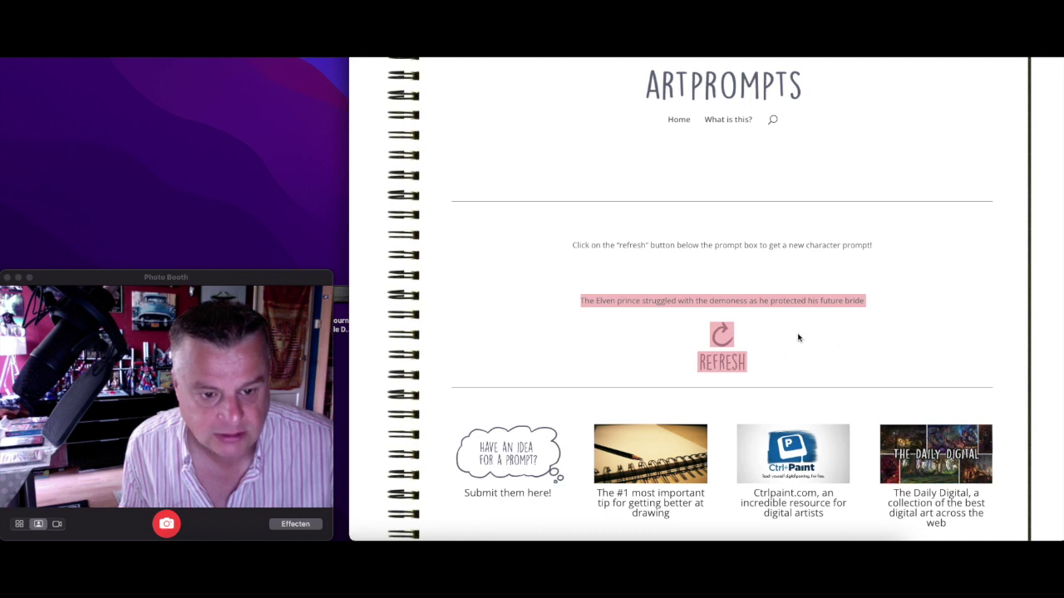
click(578, 300)
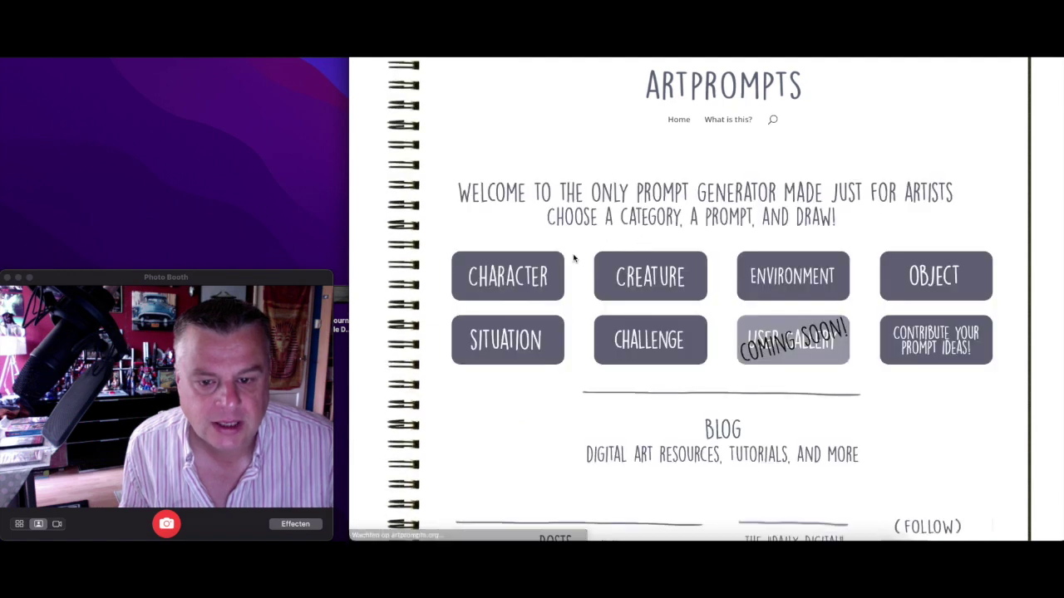
Refresh character prompts until 'The Girl with flames in her eyes' appears, then copy it.
click(504, 279)
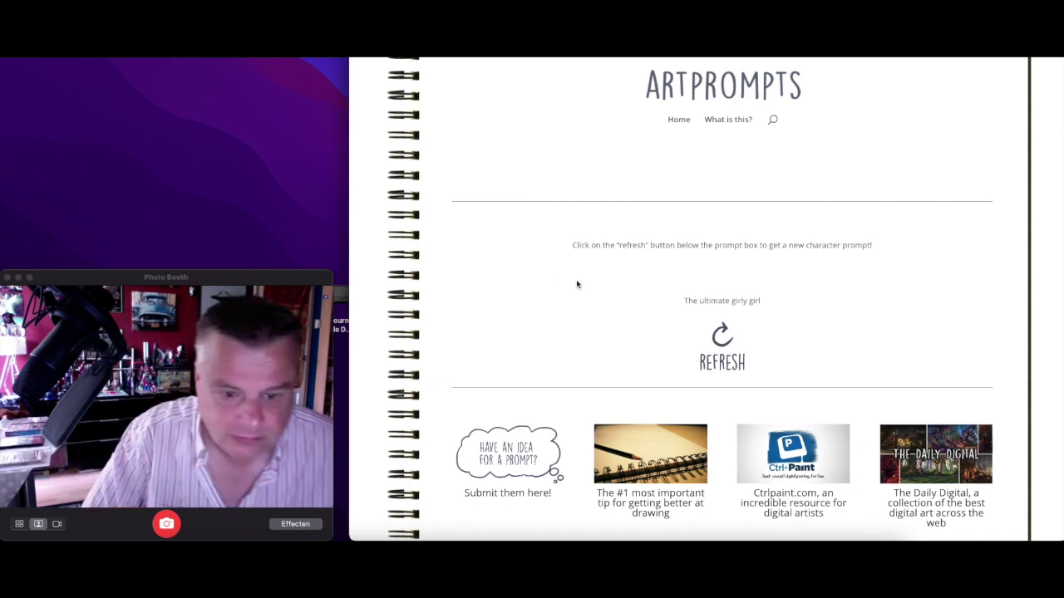
click(723, 335)
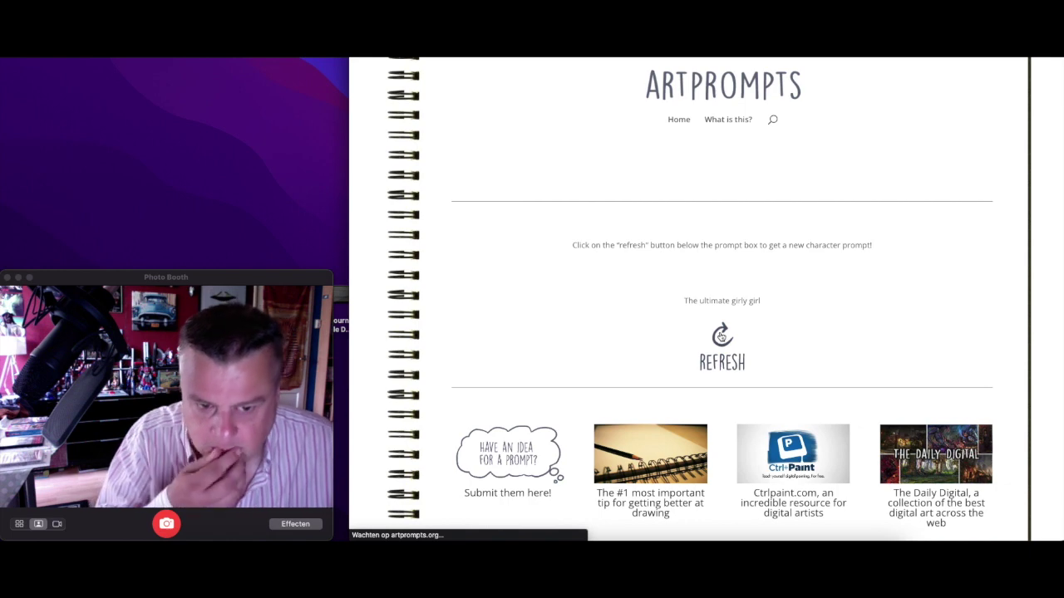
click(721, 336)
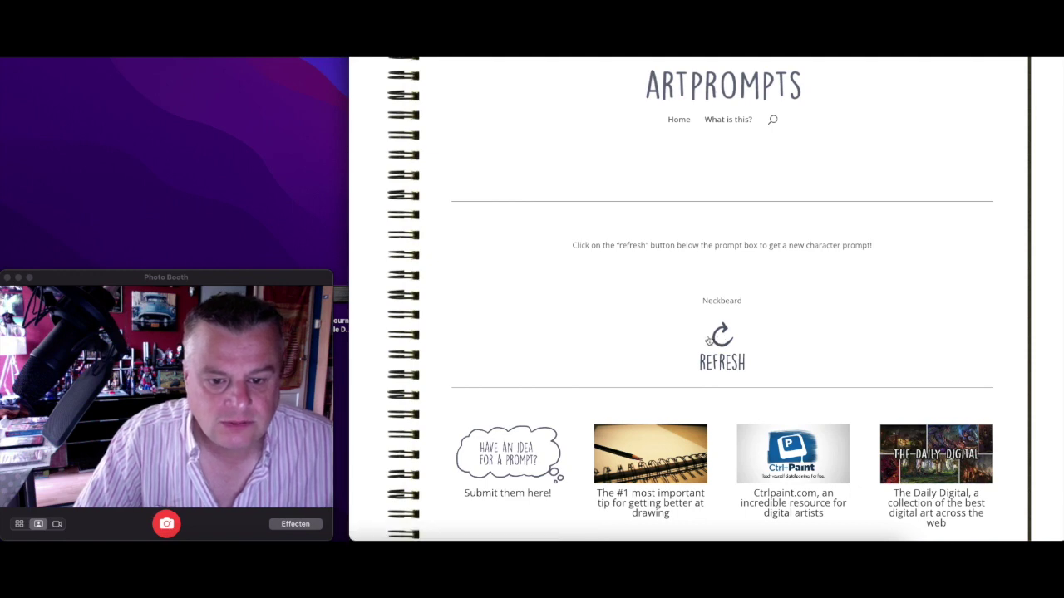
click(720, 339)
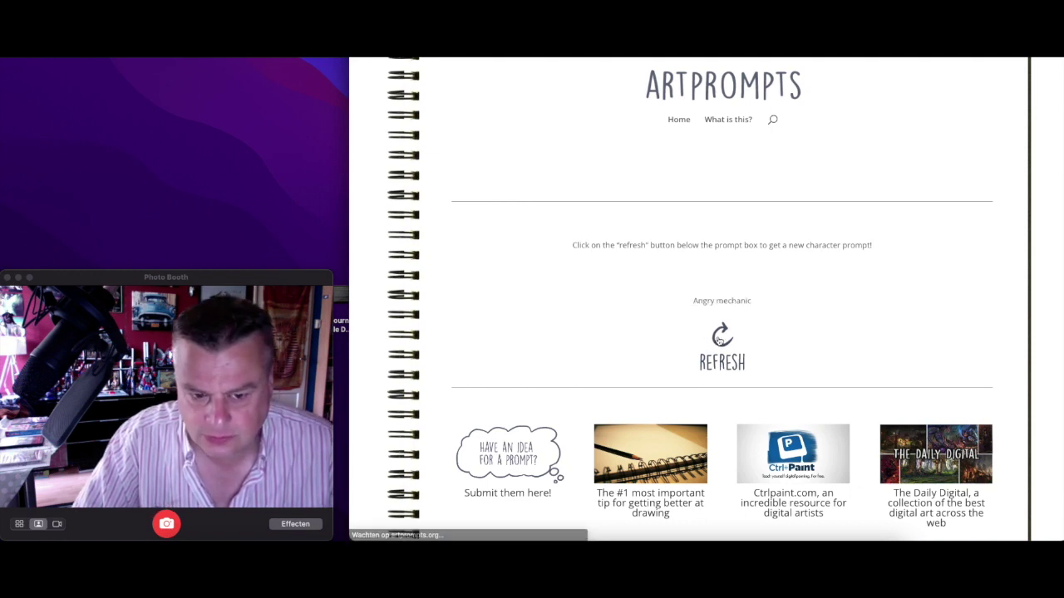
click(720, 333)
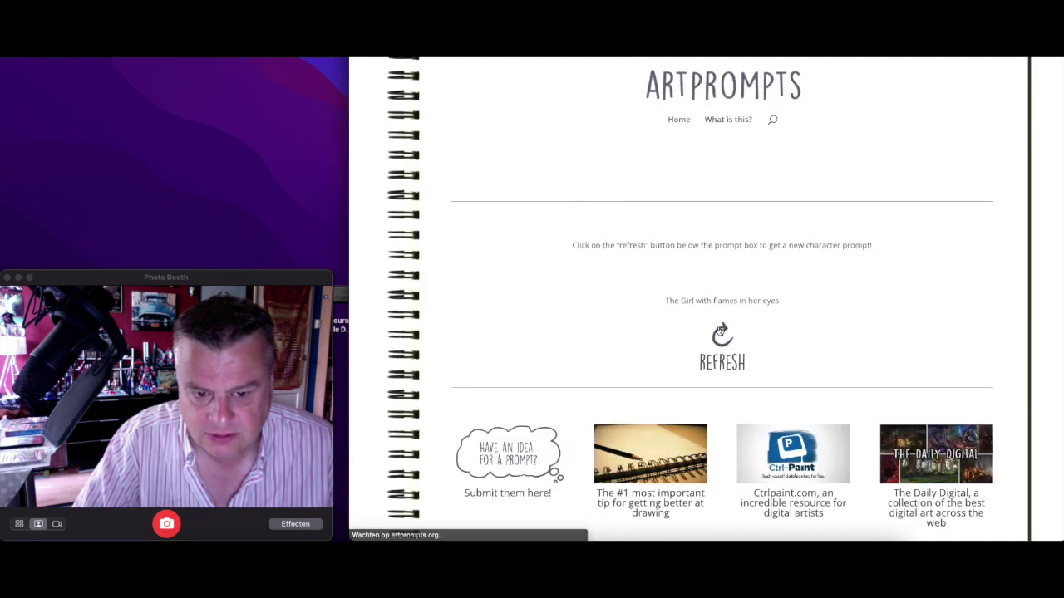
drag(663, 304, 797, 299)
right_click(748, 300)
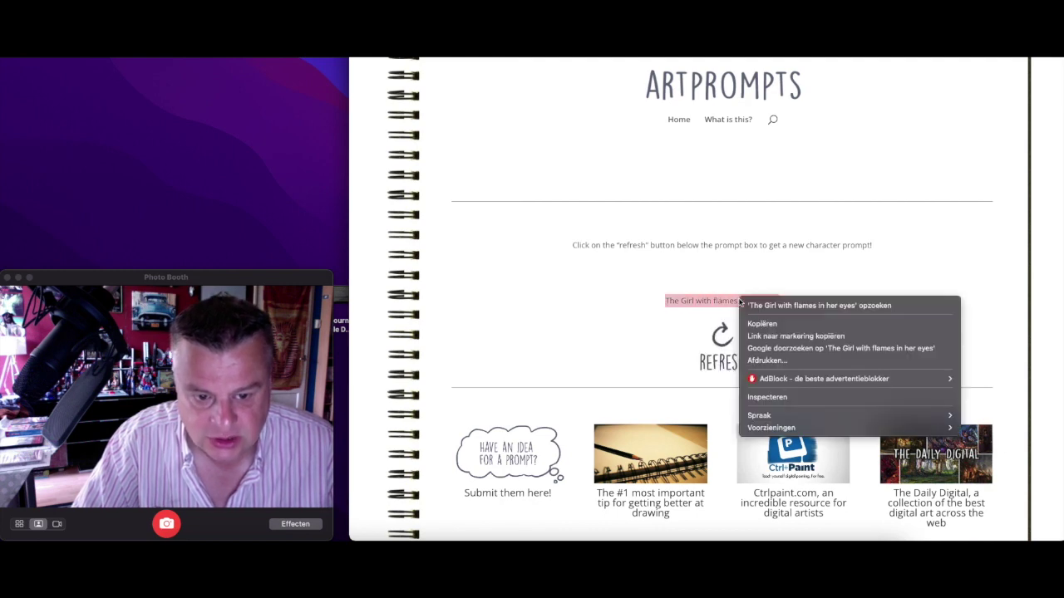
click(766, 325)
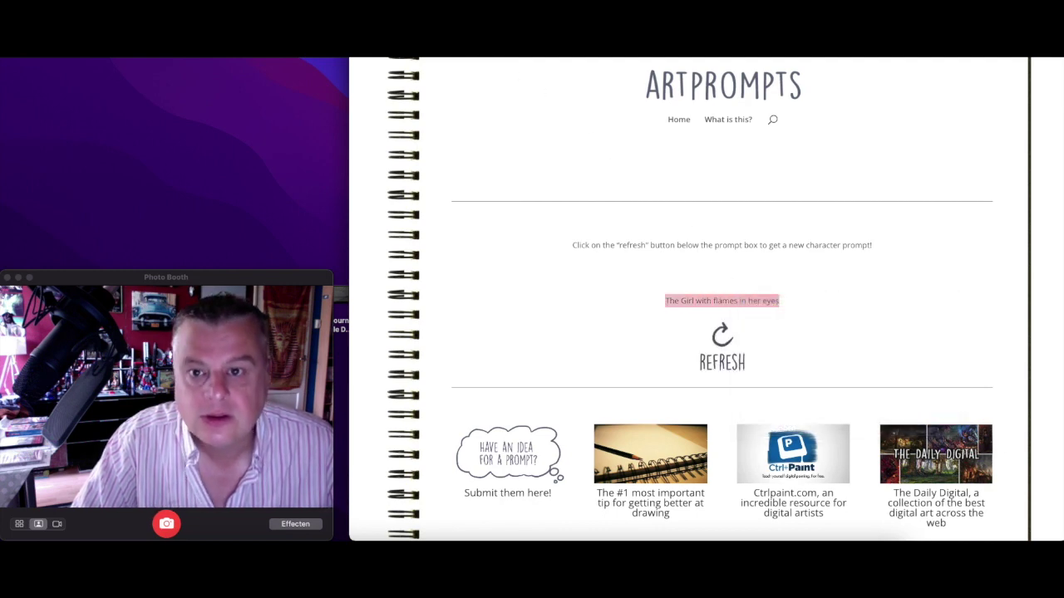
key(super+Tab)
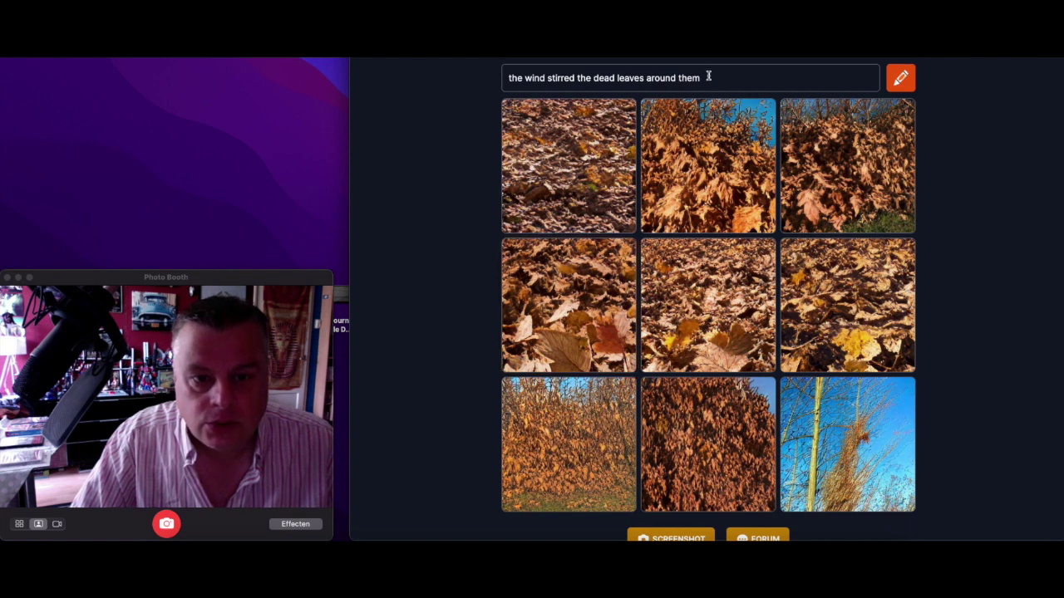
Paste 'The Girl with flames in her eyes', append 'by Alphonse Mucha', and generate Mucha-style portraits.
drag(705, 77, 418, 83)
right_click(603, 78)
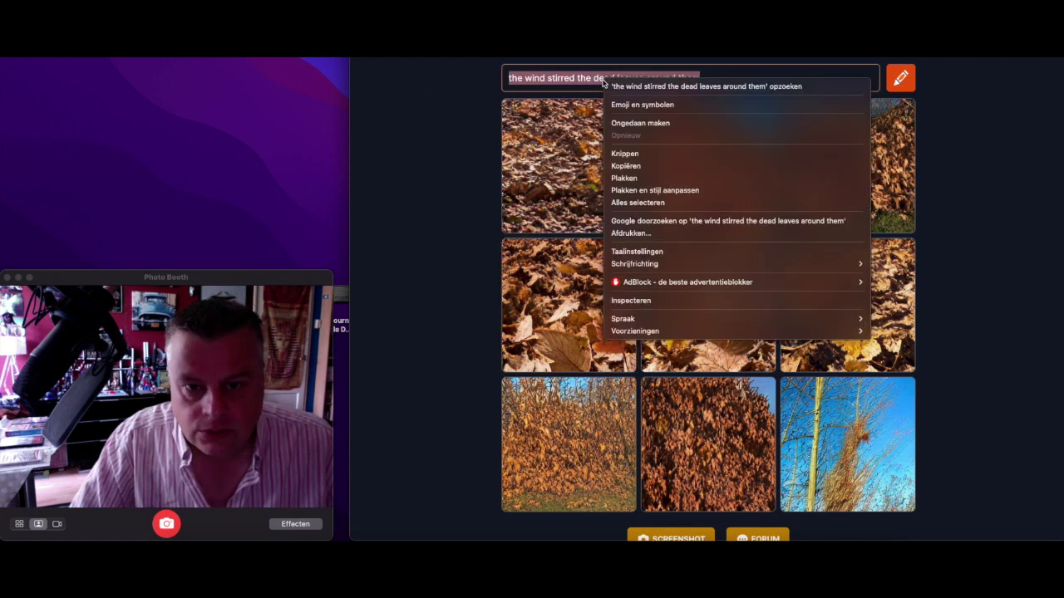
click(632, 179)
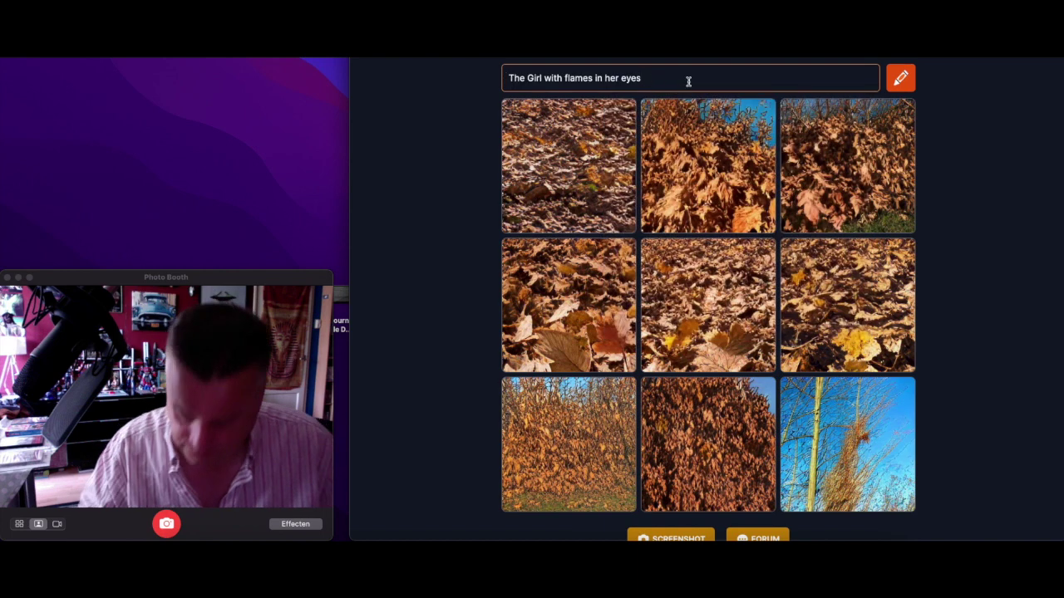
text(by A)
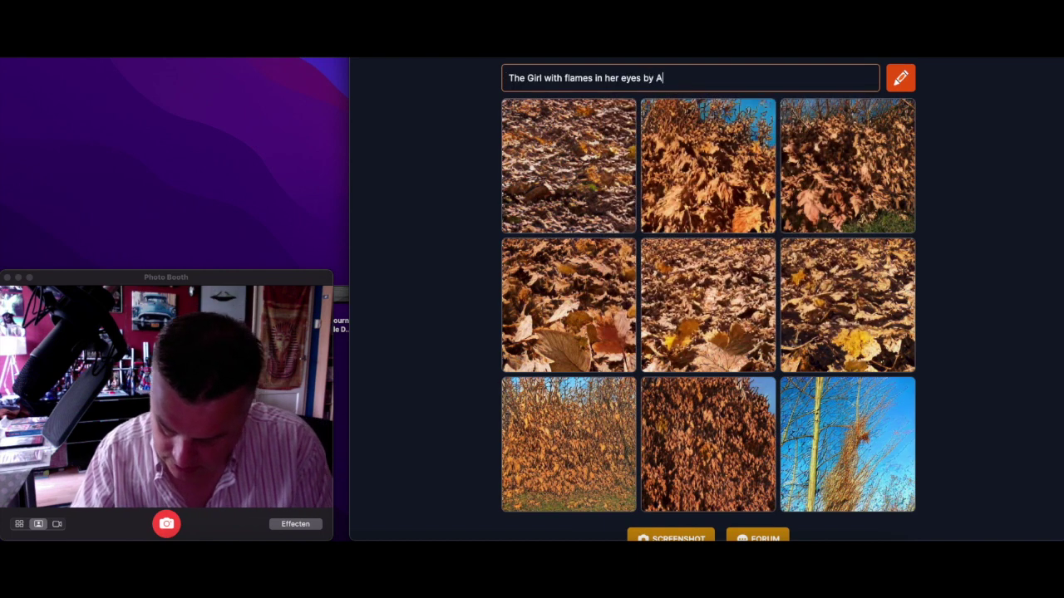
text(lpho)
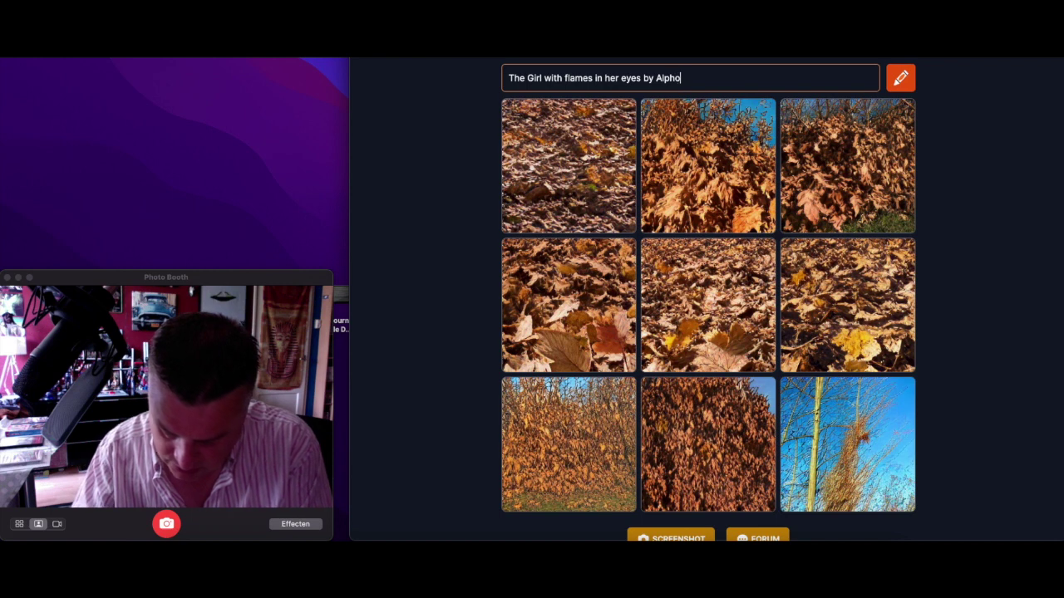
text(nse Mucha)
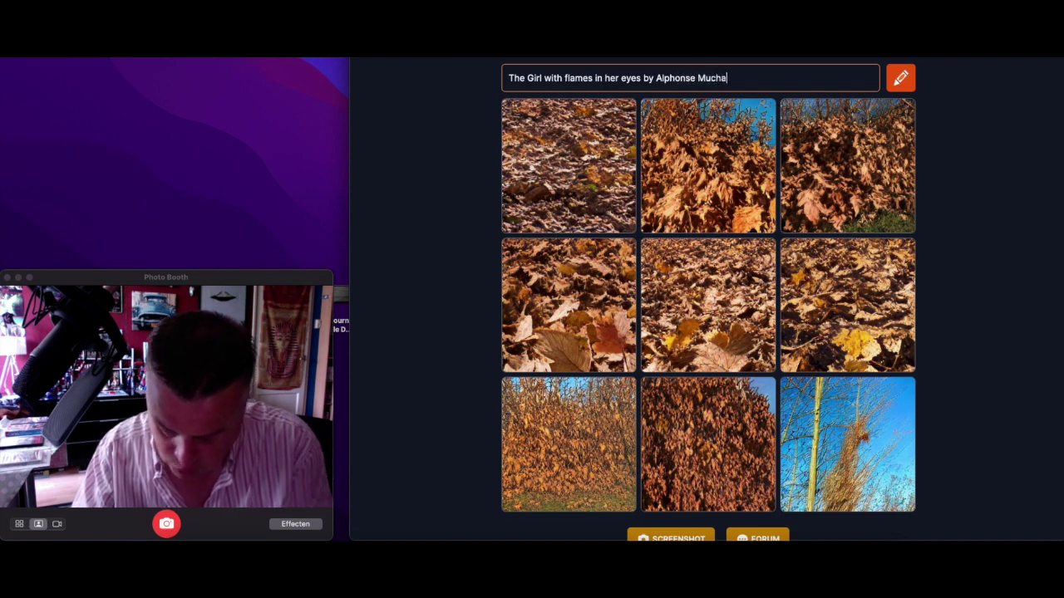
key(Return)
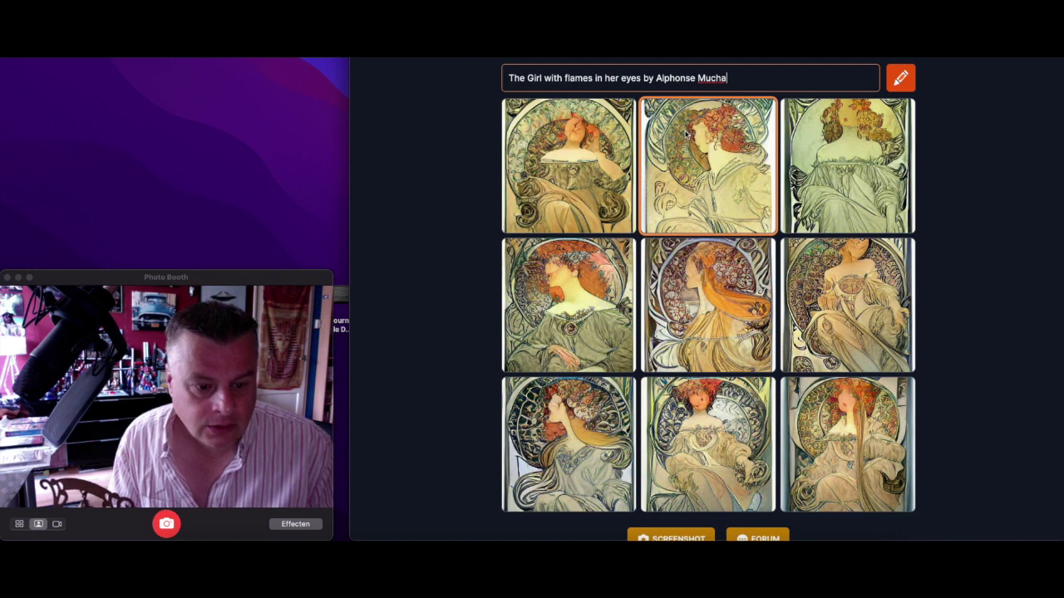
drag(732, 80, 656, 80)
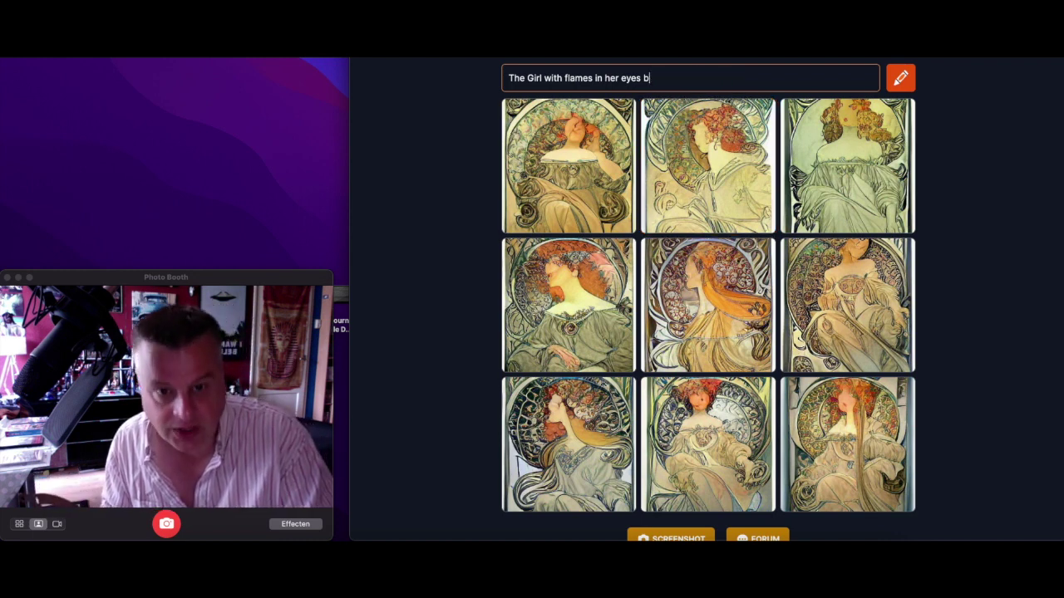
Remove 'by Alphonse Mucha', regenerate the plain fiery portraits, and return to ArtPrompts.
key(BackSpace)
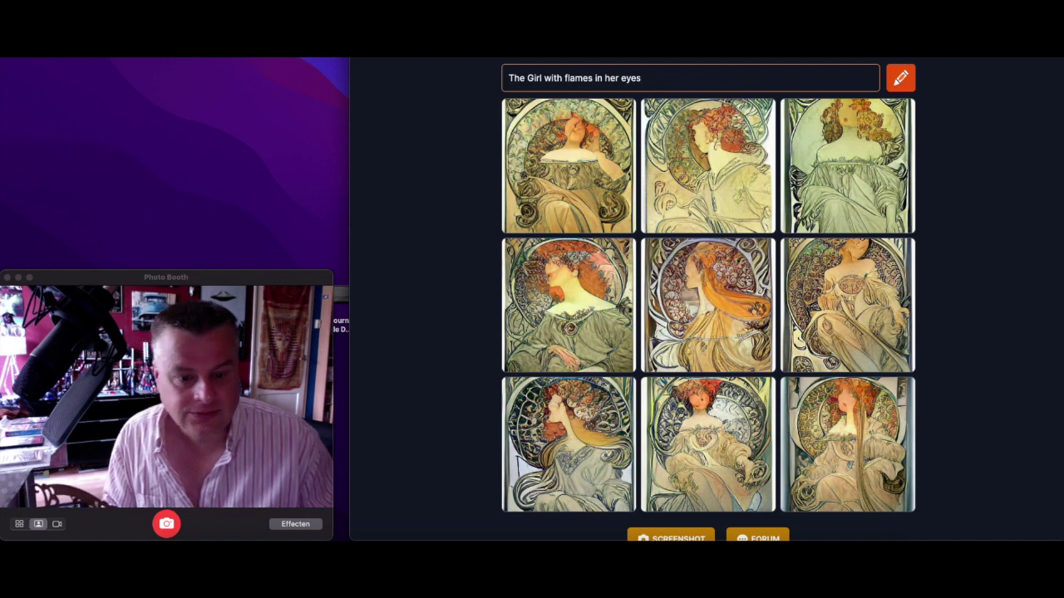
click(900, 78)
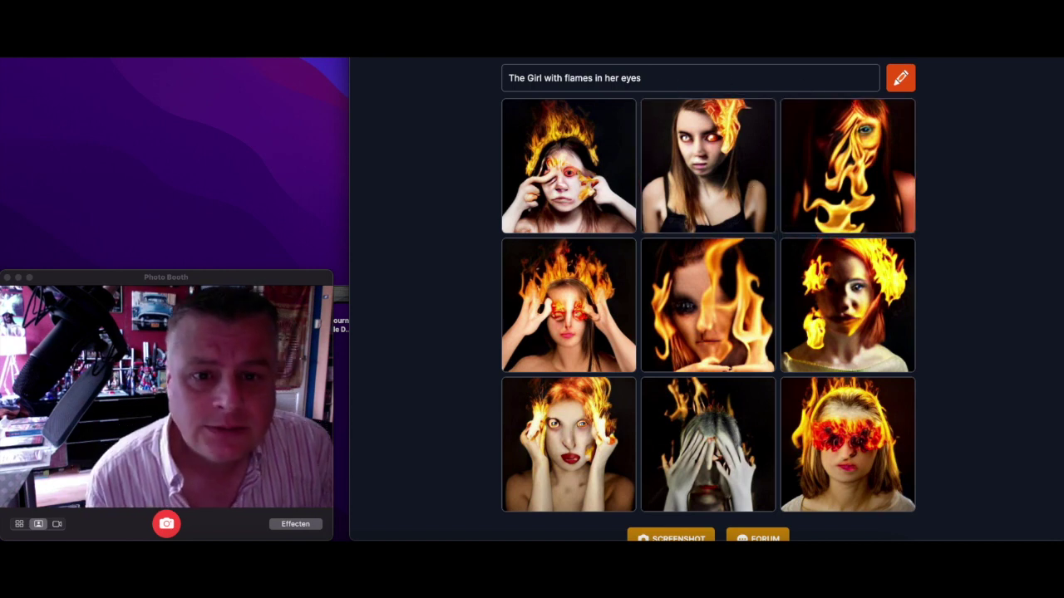
key(ctrl+Tab)
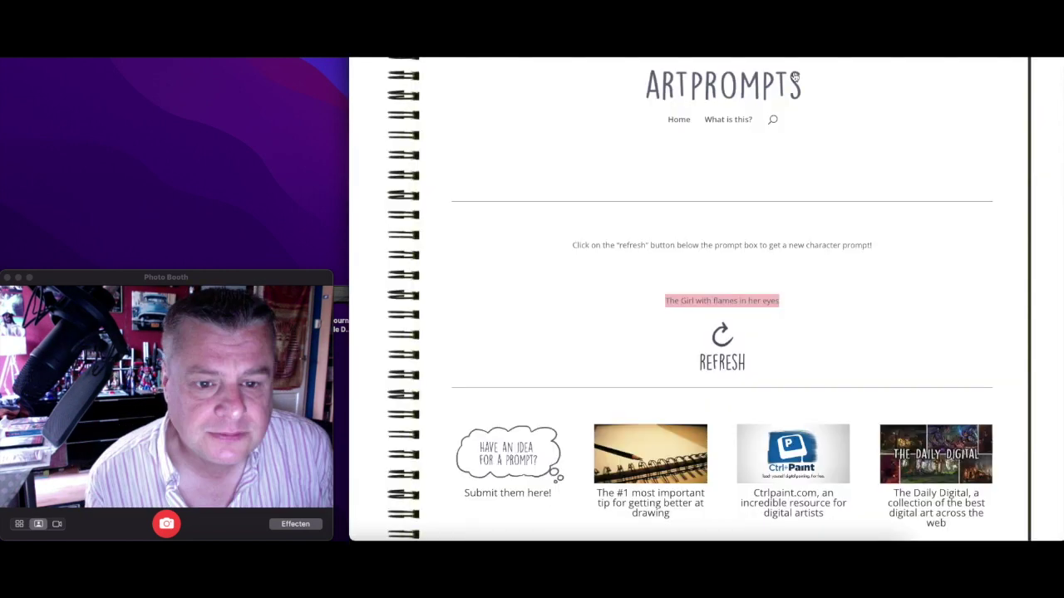
Refresh to 'An Elven man with delicate, angular features' and copy that prompt.
click(722, 337)
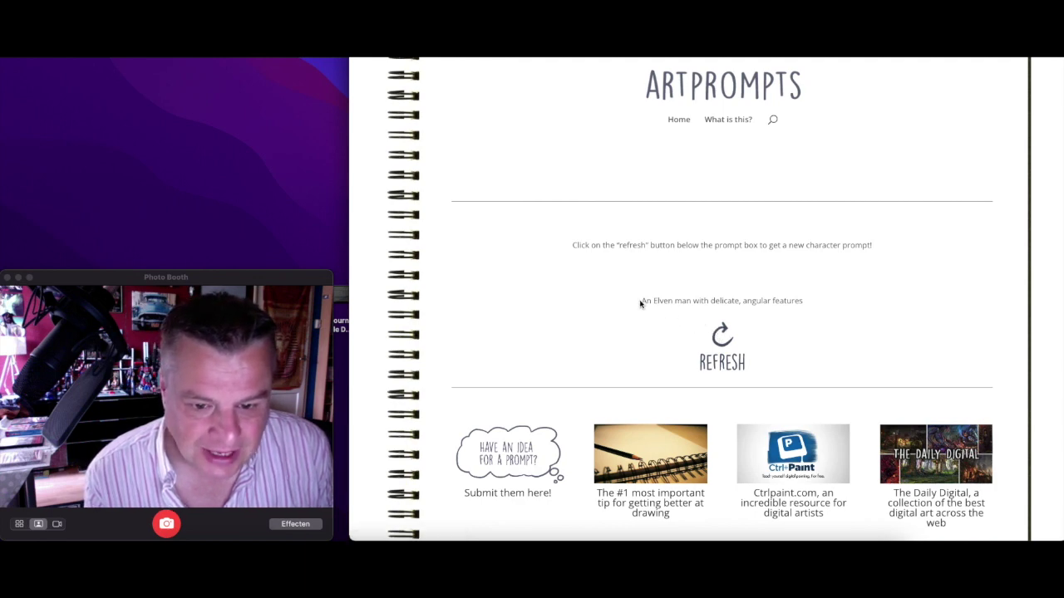
drag(640, 300, 823, 306)
right_click(736, 305)
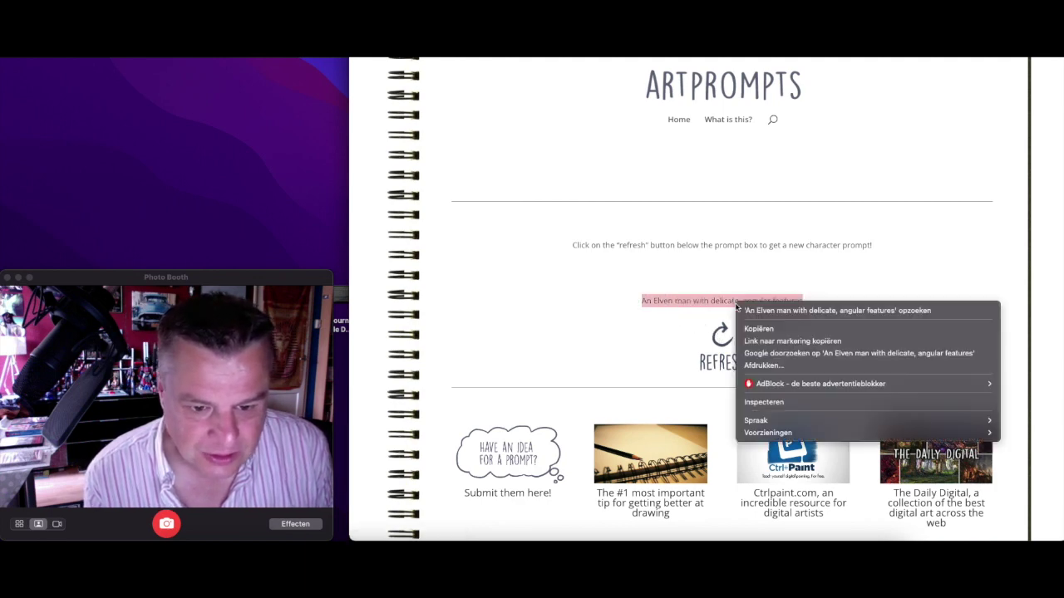
click(760, 330)
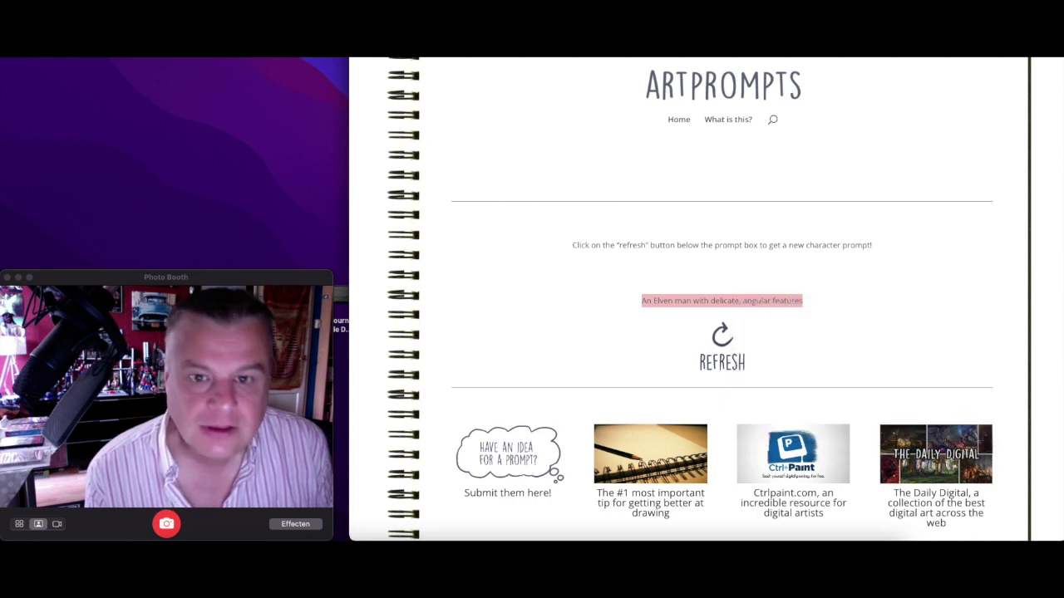
key(super+Tab)
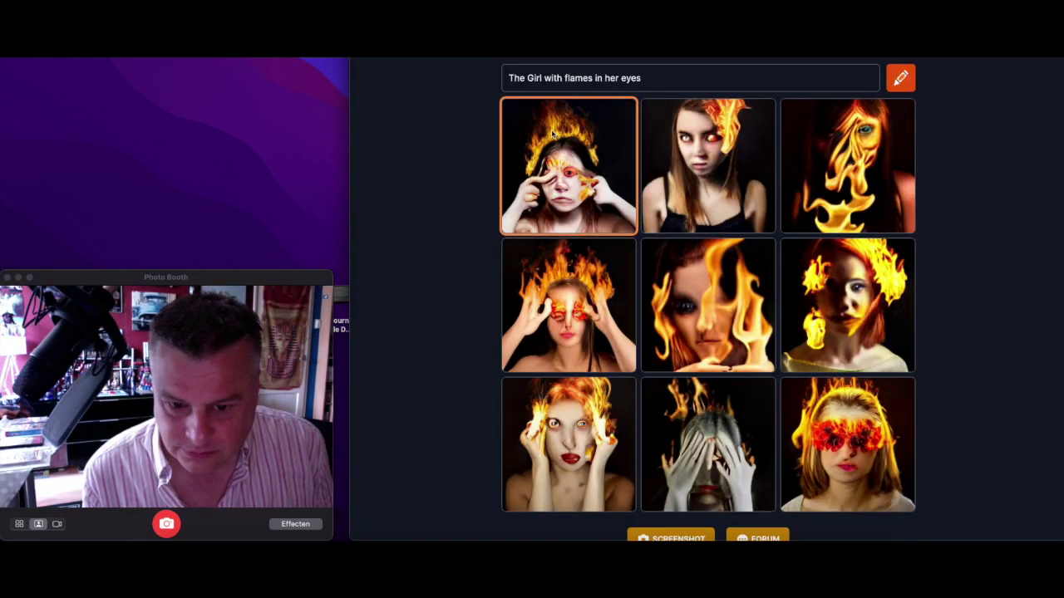
Paste the Elven man prompt over the old one and generate sketch-style Elven men twice.
drag(652, 78, 479, 85)
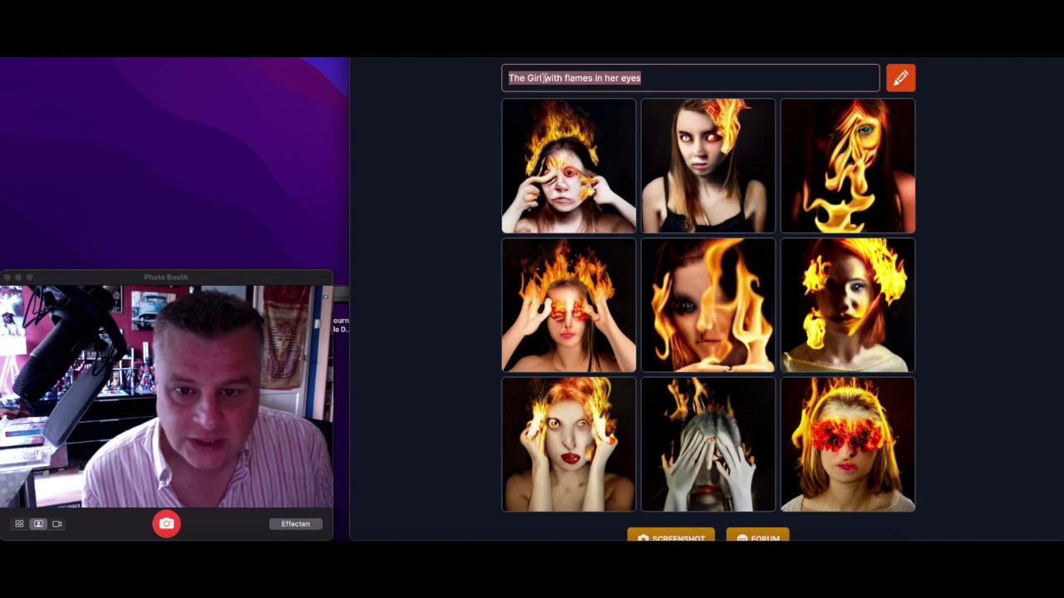
right_click(565, 77)
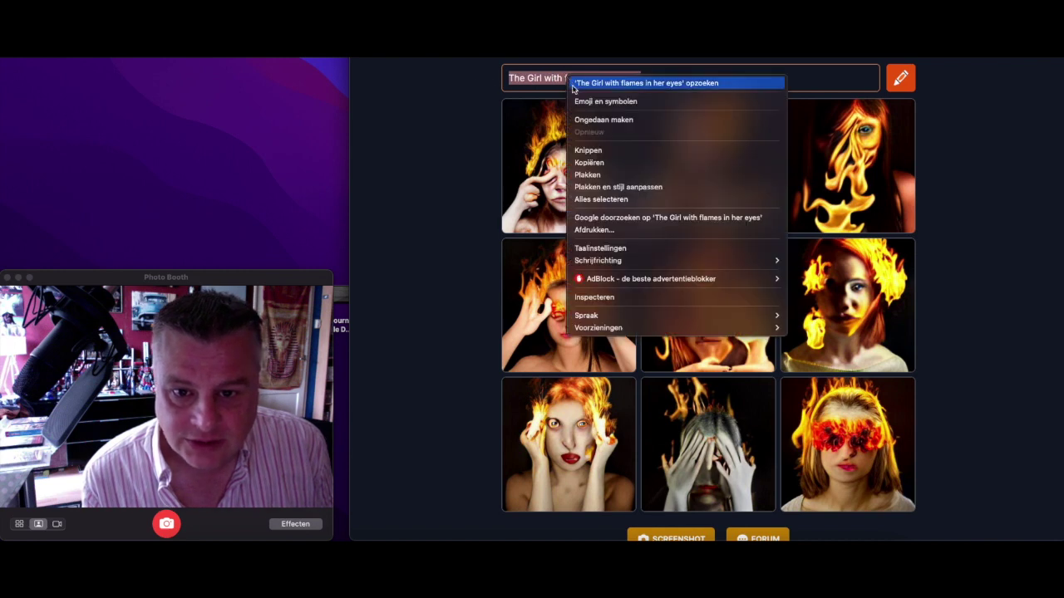
click(599, 174)
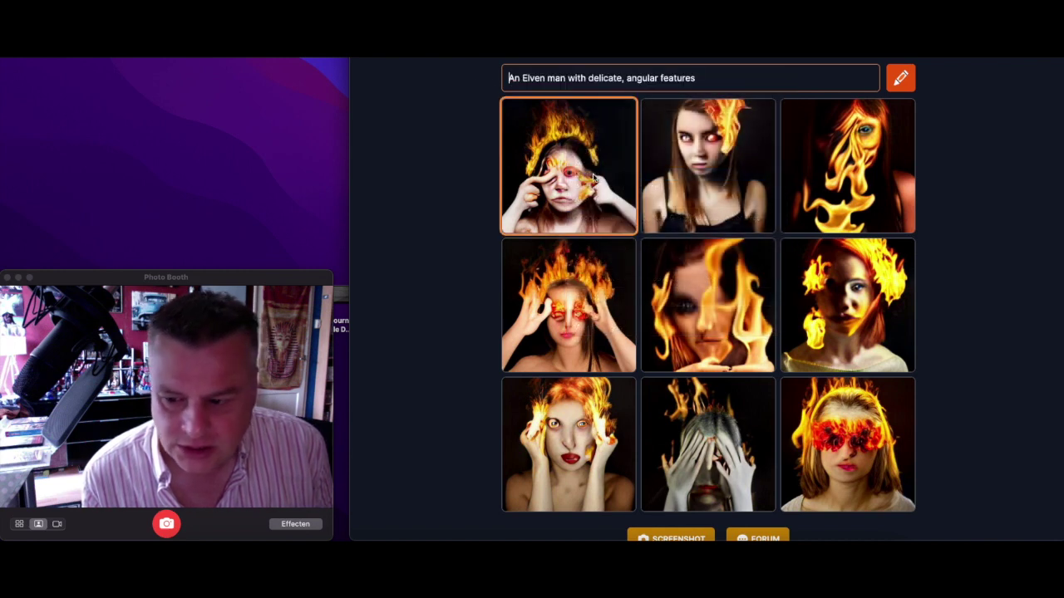
click(900, 78)
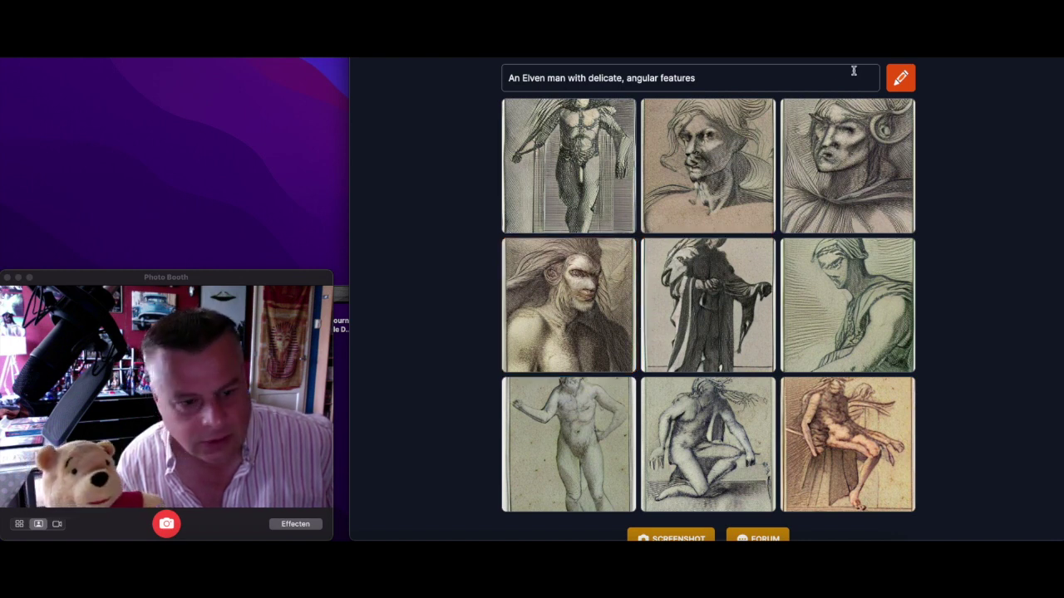
click(899, 80)
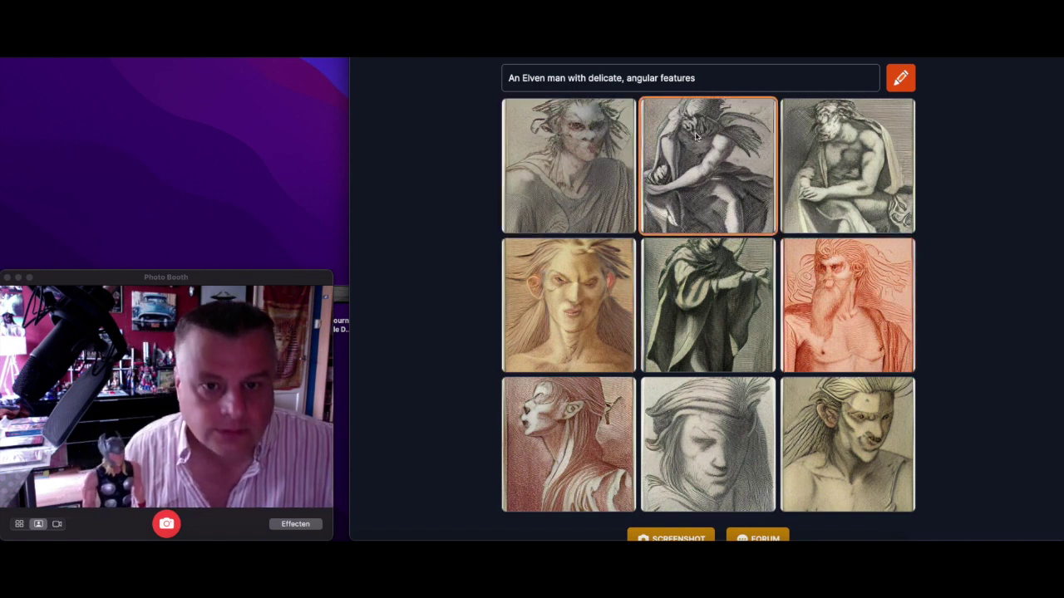
drag(697, 80, 469, 81)
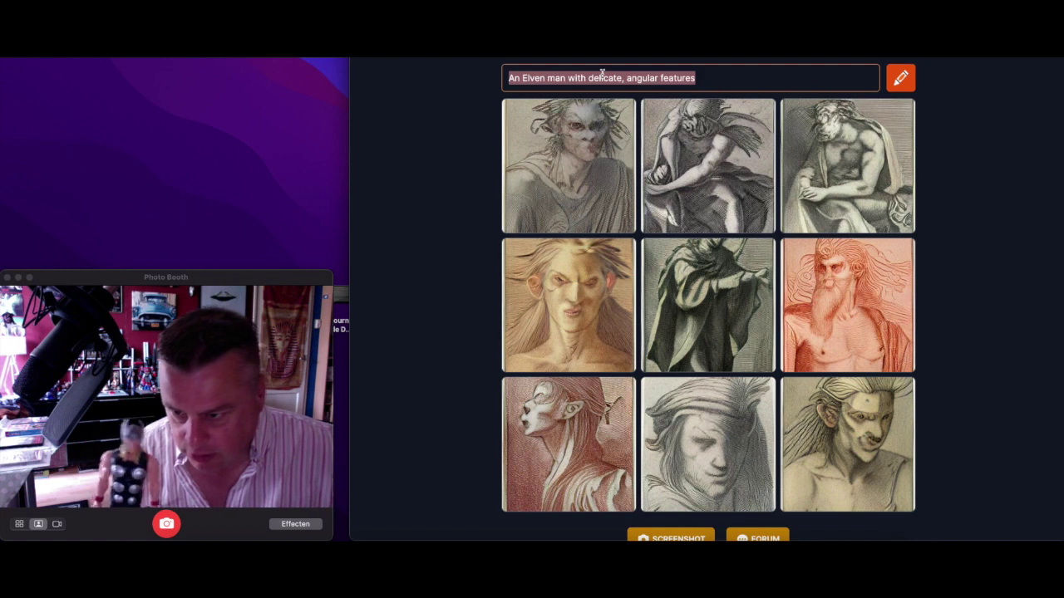
right_click(664, 82)
Paste the tattooed businessman prompt, generate its grid of suited tattooed men, and return to ArtPrompts.
click(703, 180)
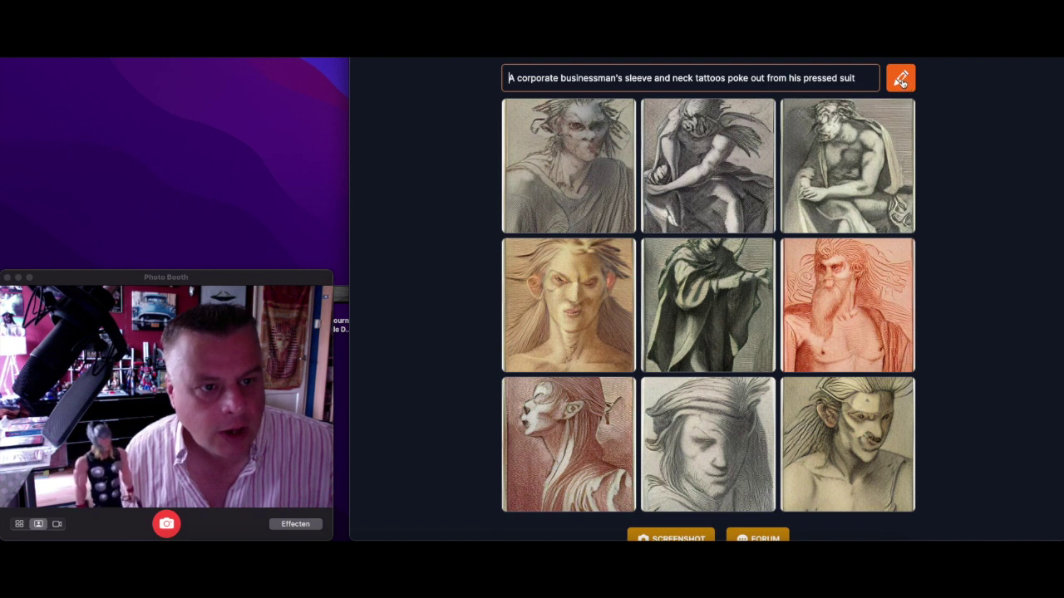
click(901, 78)
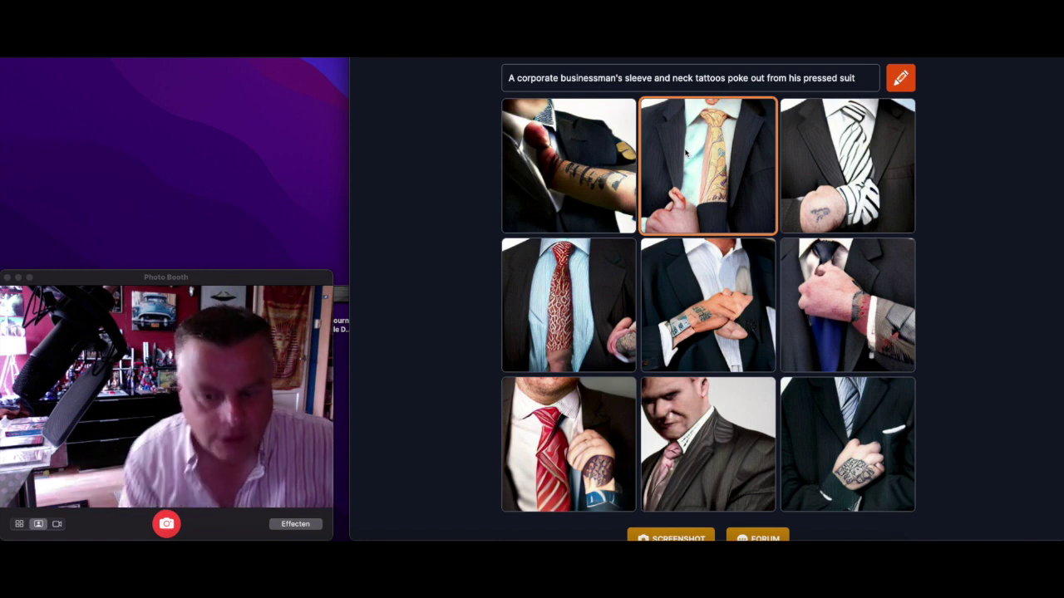
key(super+Tab)
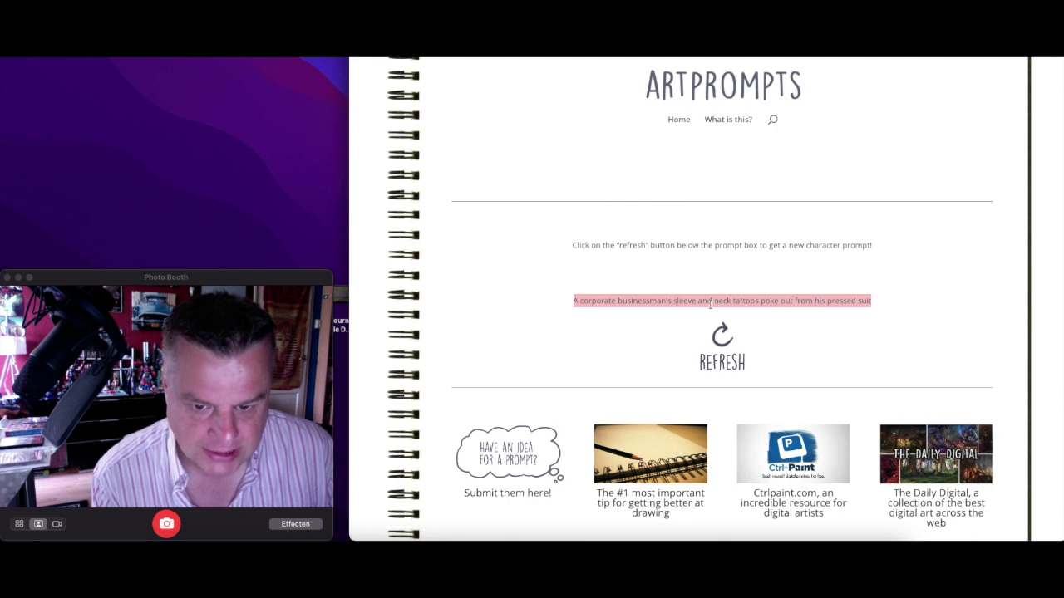
Refresh the character prompt, then load the ArtPrompts home page listing Character to Challenge categories.
click(725, 339)
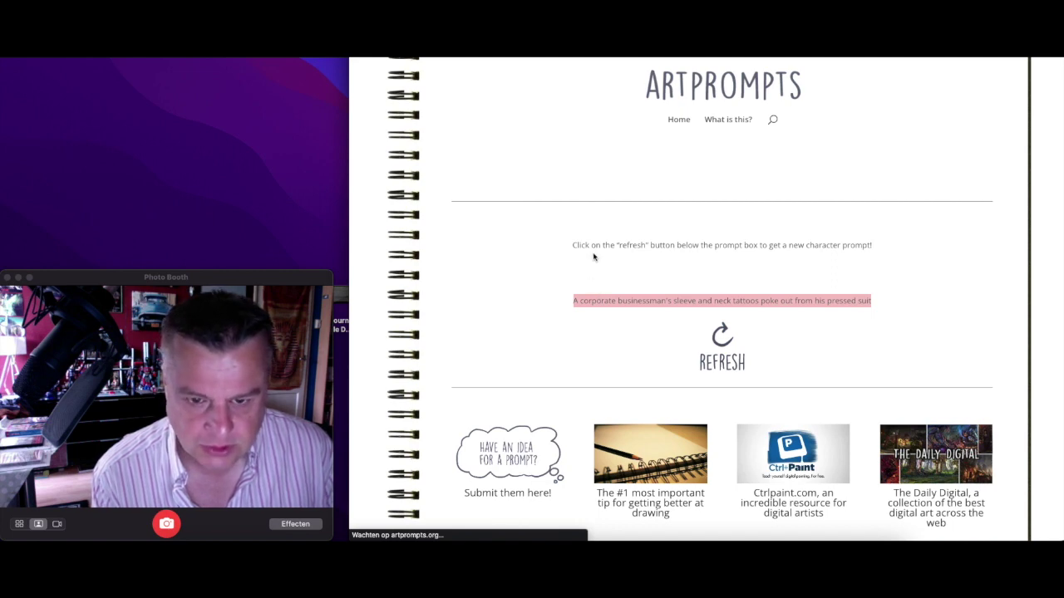
click(678, 121)
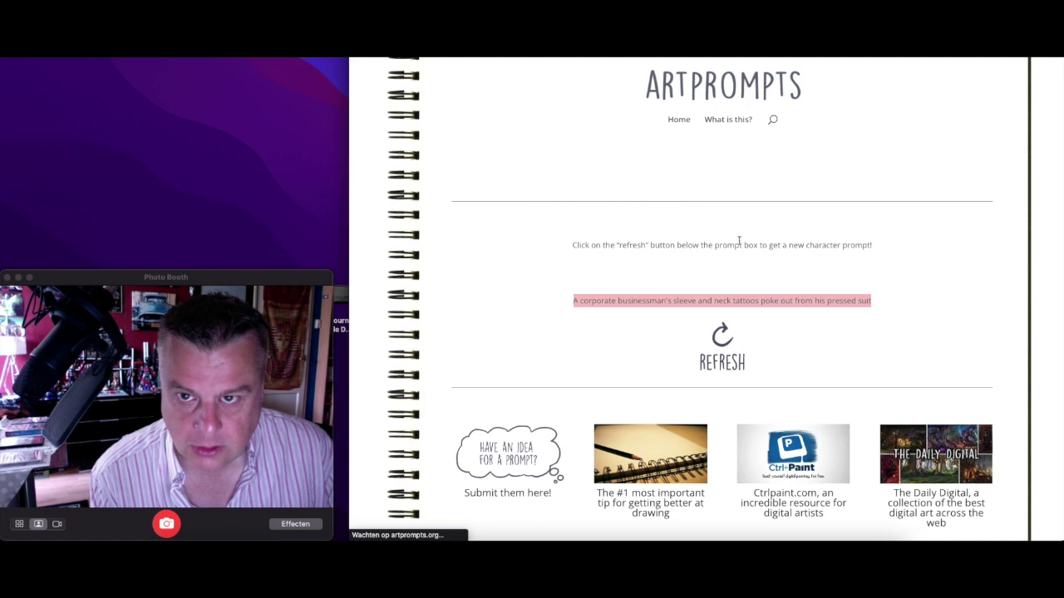
click(682, 123)
right_click(681, 123)
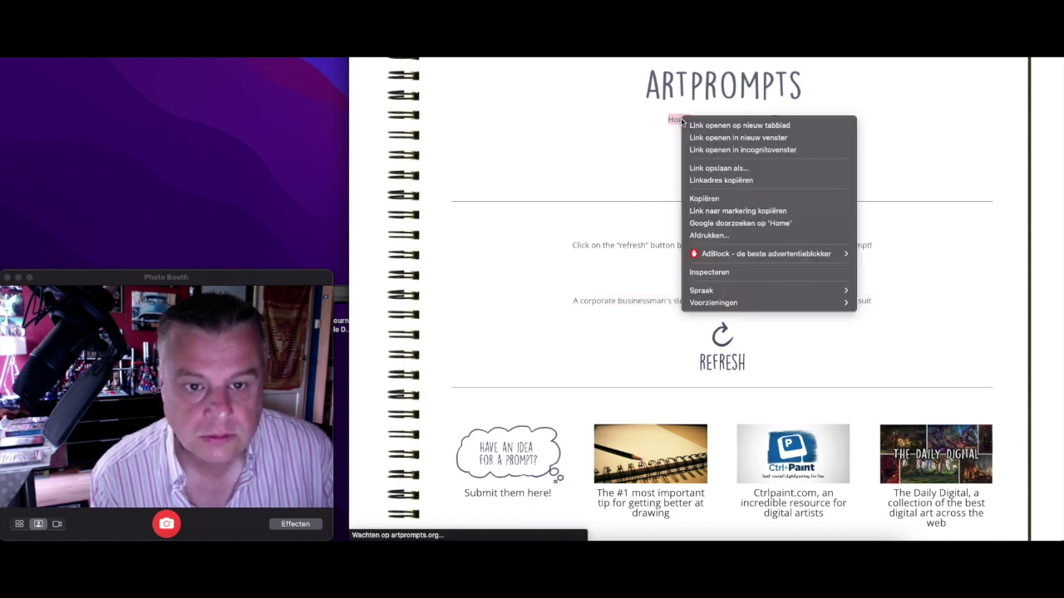
click(682, 122)
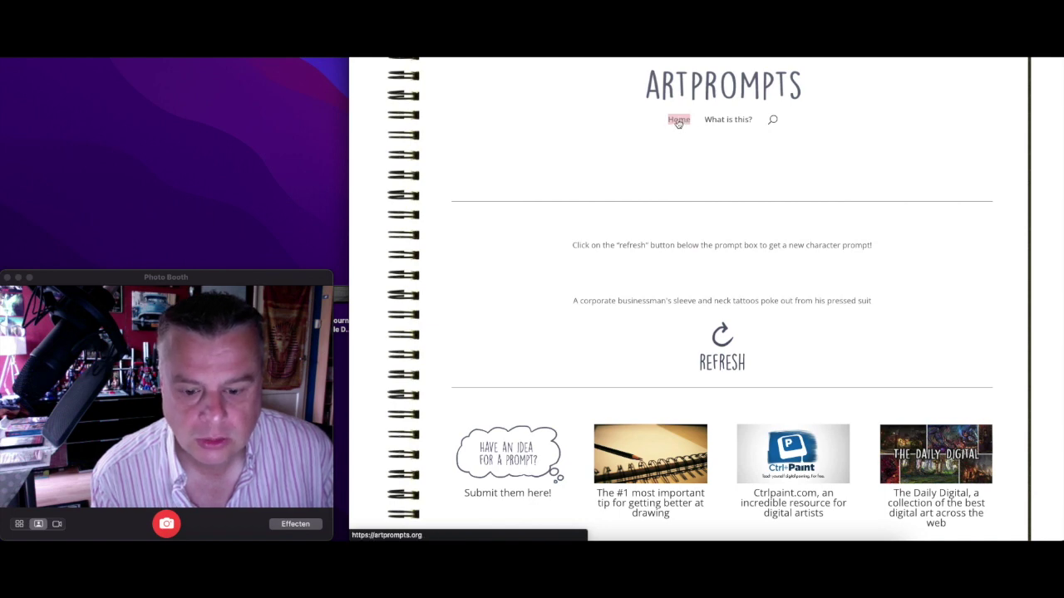
click(871, 219)
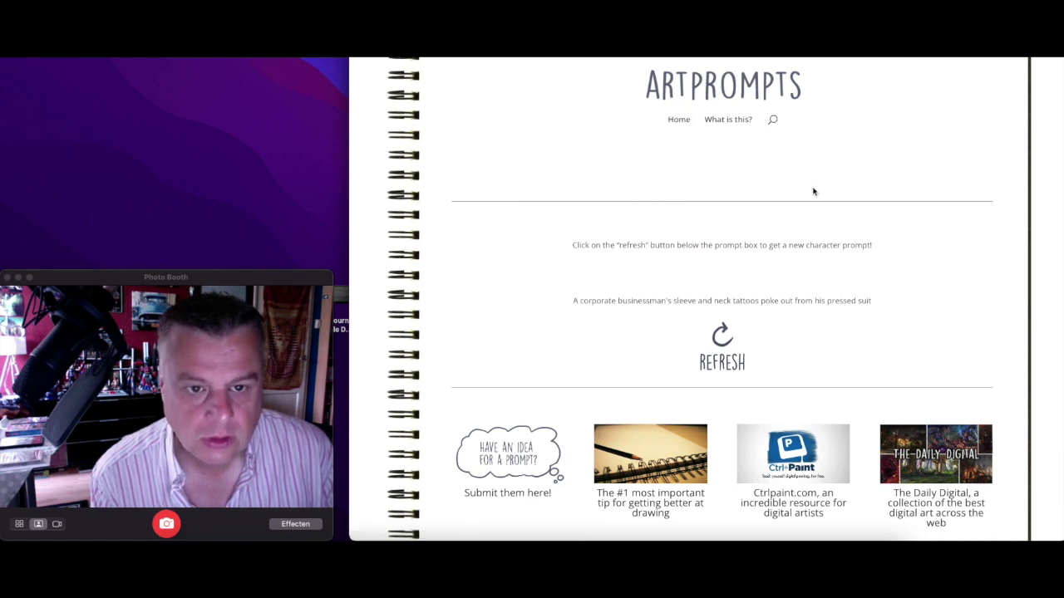
click(679, 121)
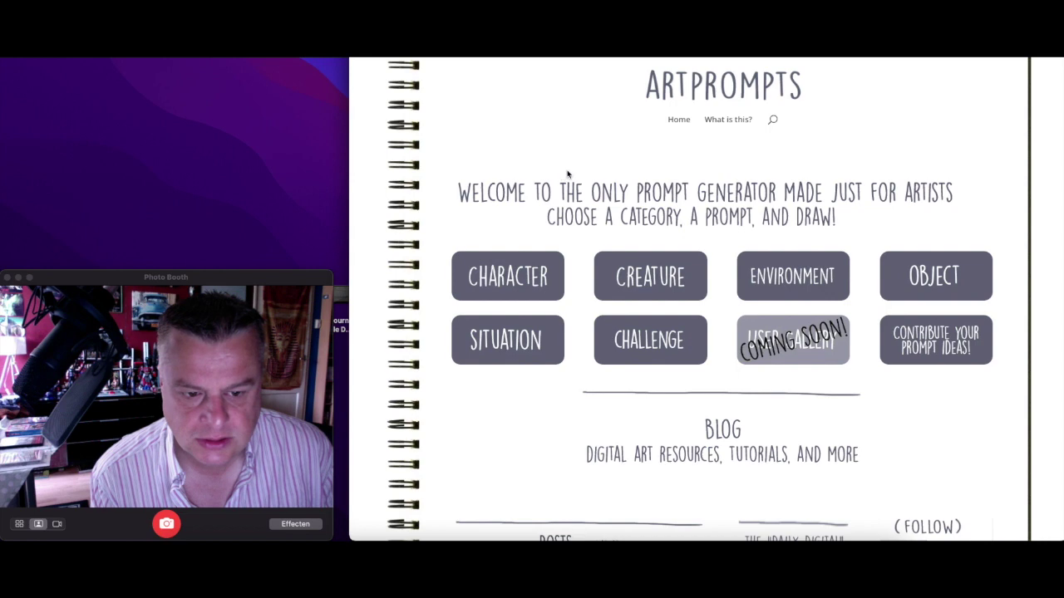
Browse ArtPrompts' Challenge category listing daily, short-term and longer art challenges.
click(656, 341)
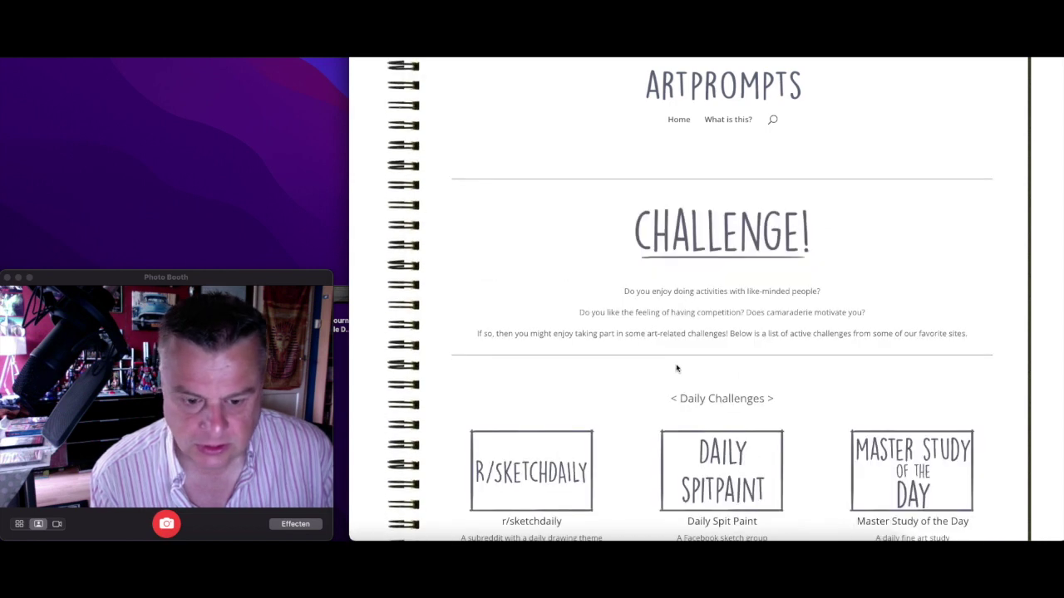
scroll(698, 365, down, 5)
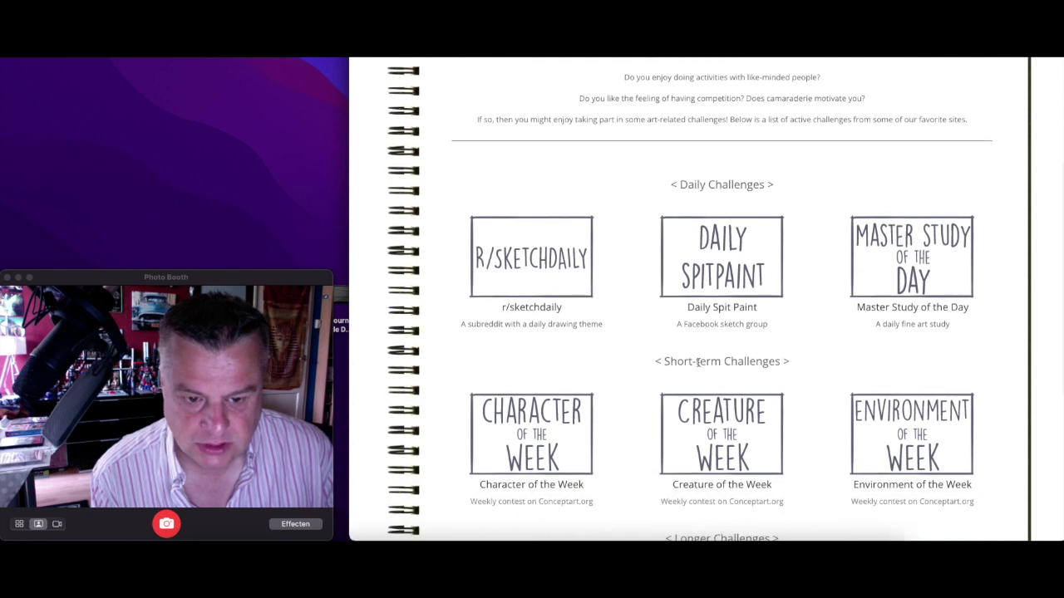
scroll(697, 362, down, 3)
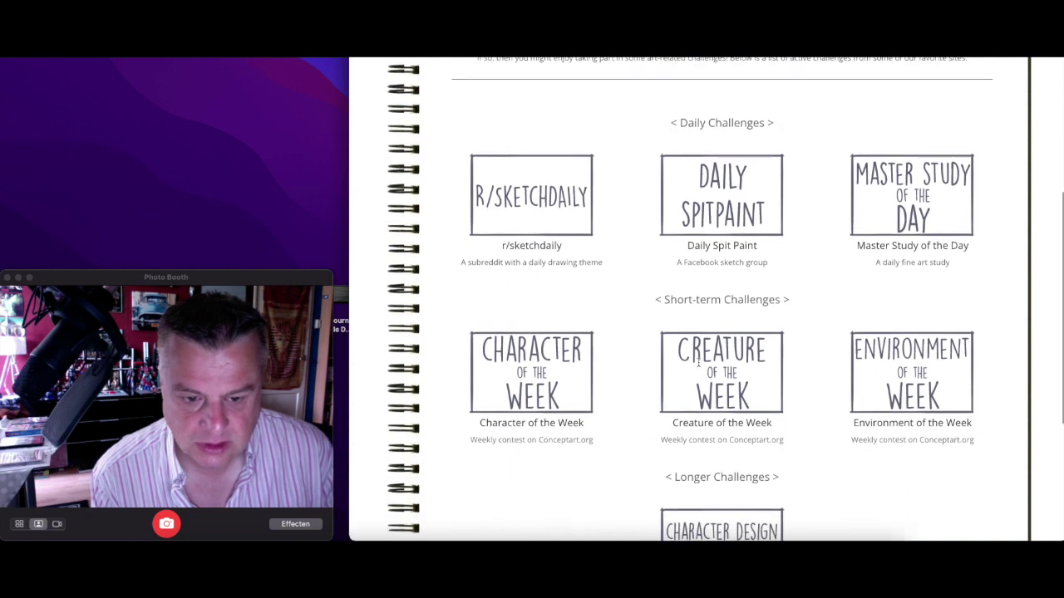
scroll(696, 361, down, 1)
scroll(696, 363, down, 2)
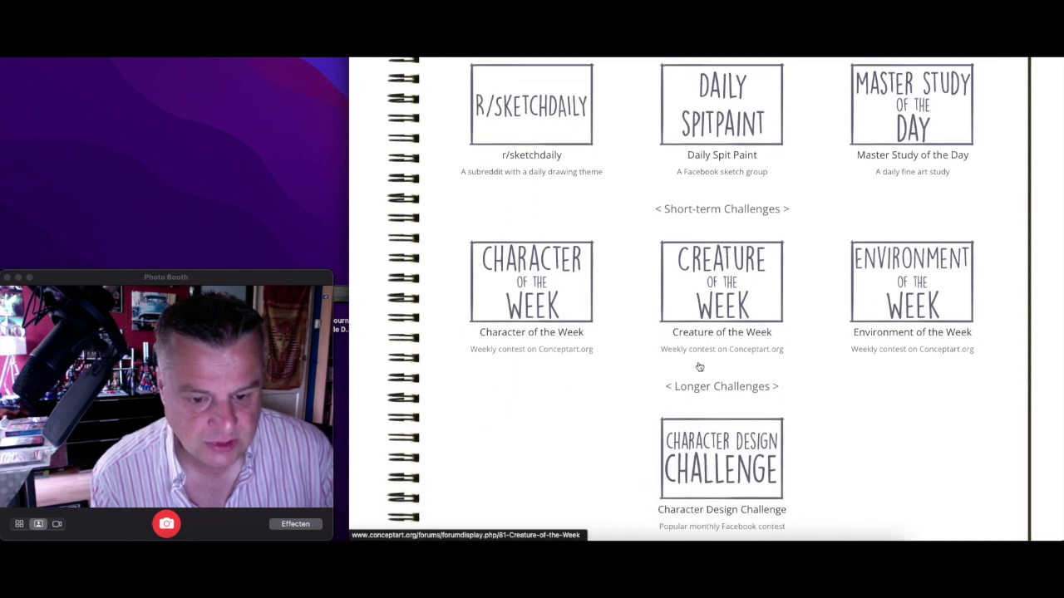
scroll(700, 366, down, 1)
scroll(698, 366, up, 3)
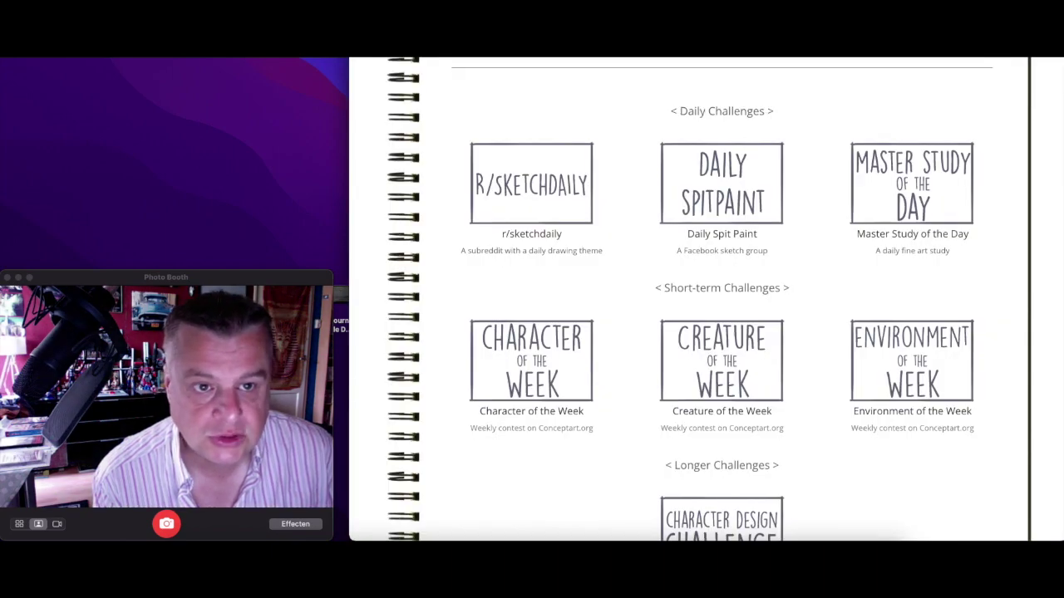
key(ctrl+Tab)
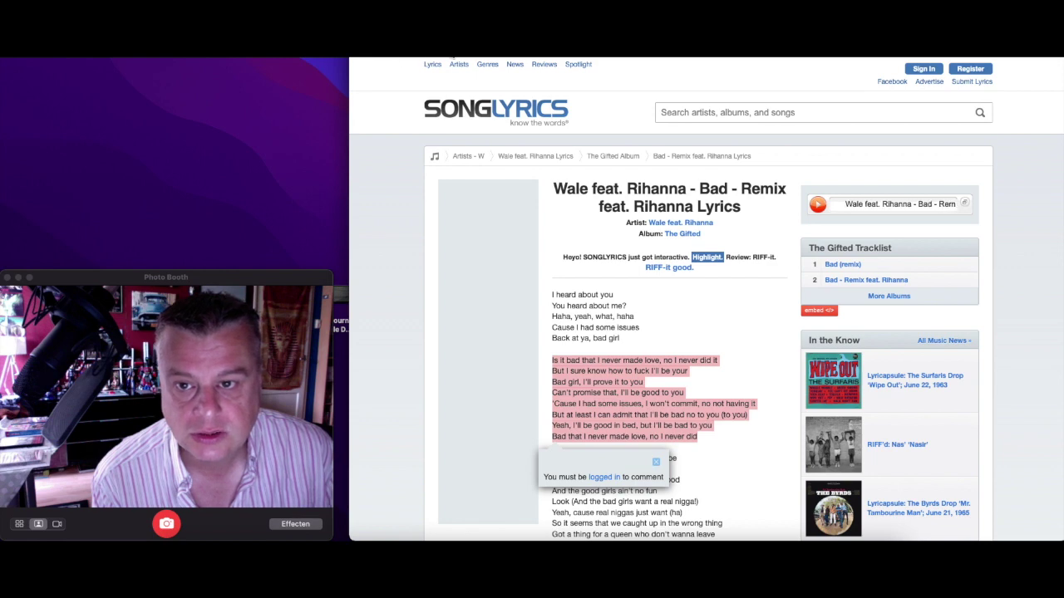
Search Google for 'poetry' and open the Modern Poetry in Translation site from the results.
key(ctrl+Tab)
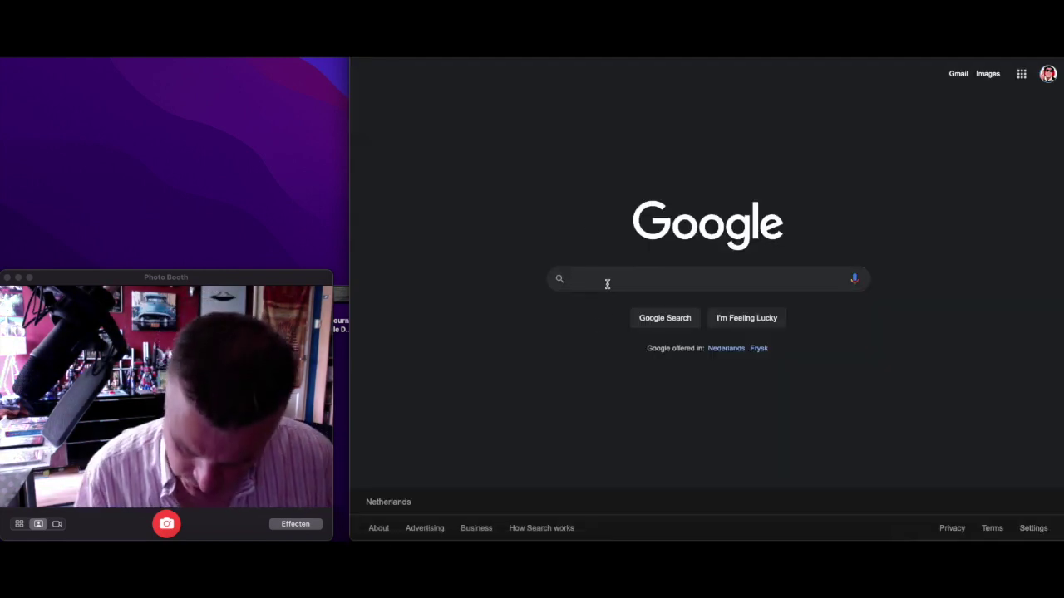
text(poetry)
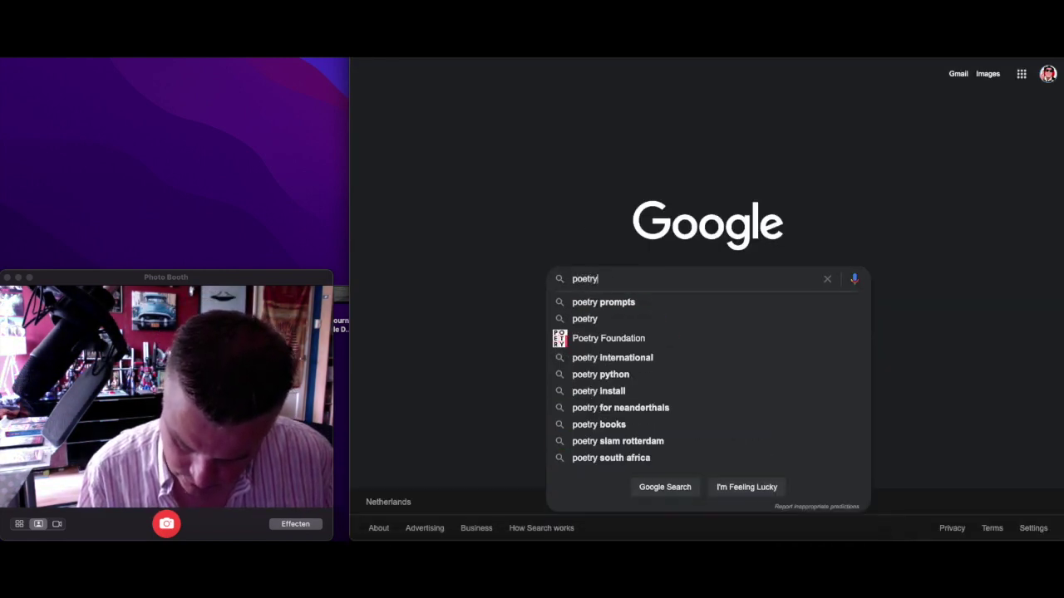
key(Return)
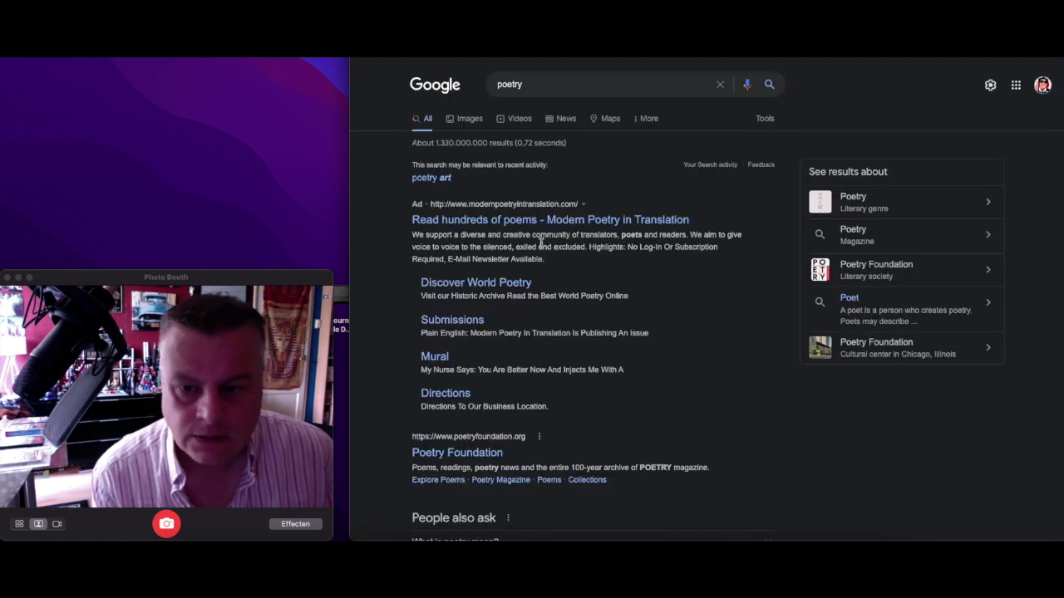
click(500, 221)
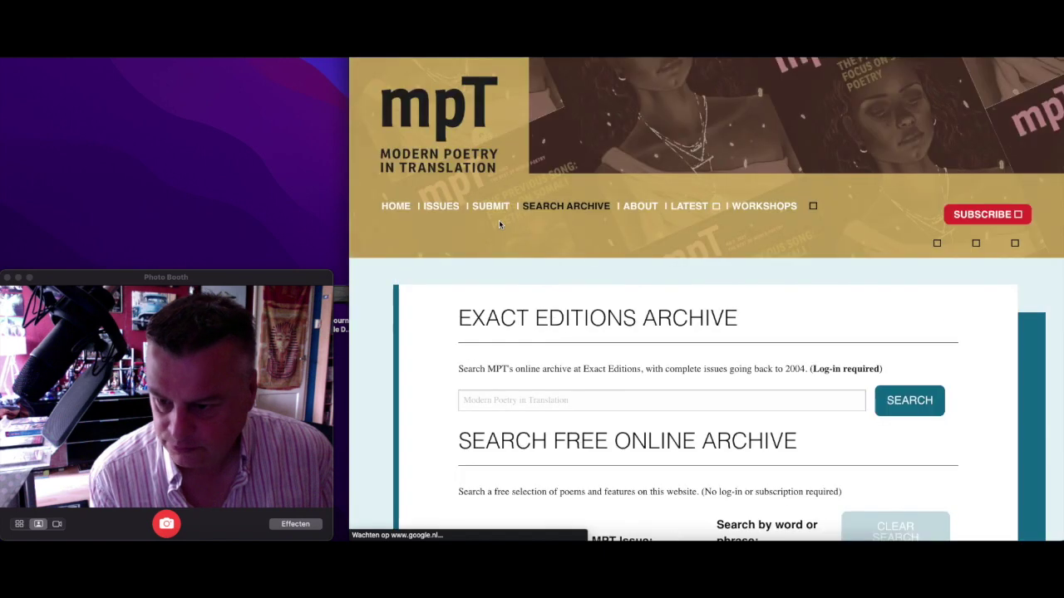
Open the poem 'Night Swimming' from the Modern Poetry in Translation archive.
scroll(790, 423, down, 5)
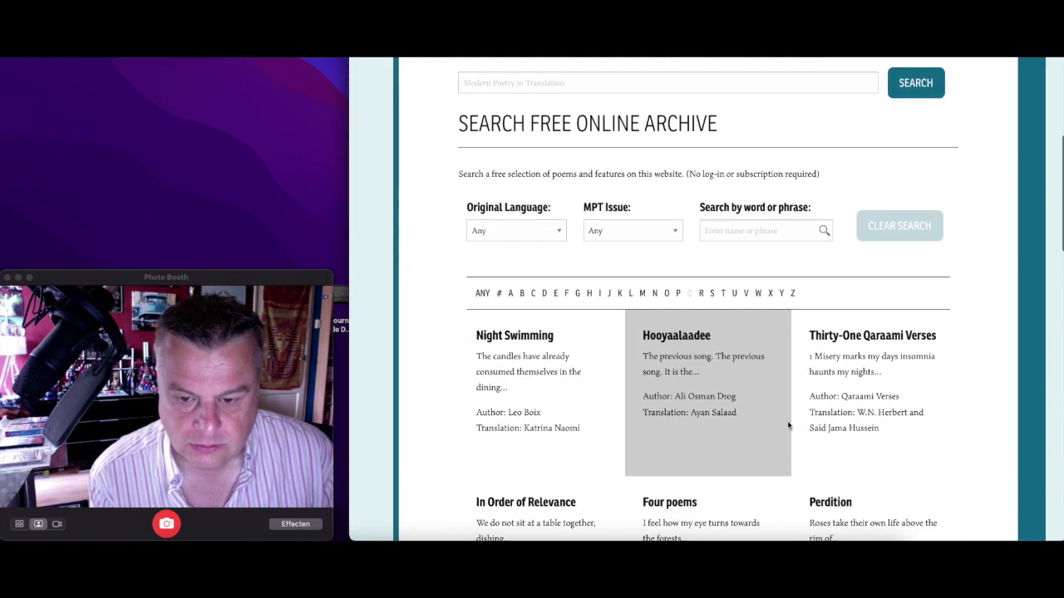
scroll(789, 425, down, 1)
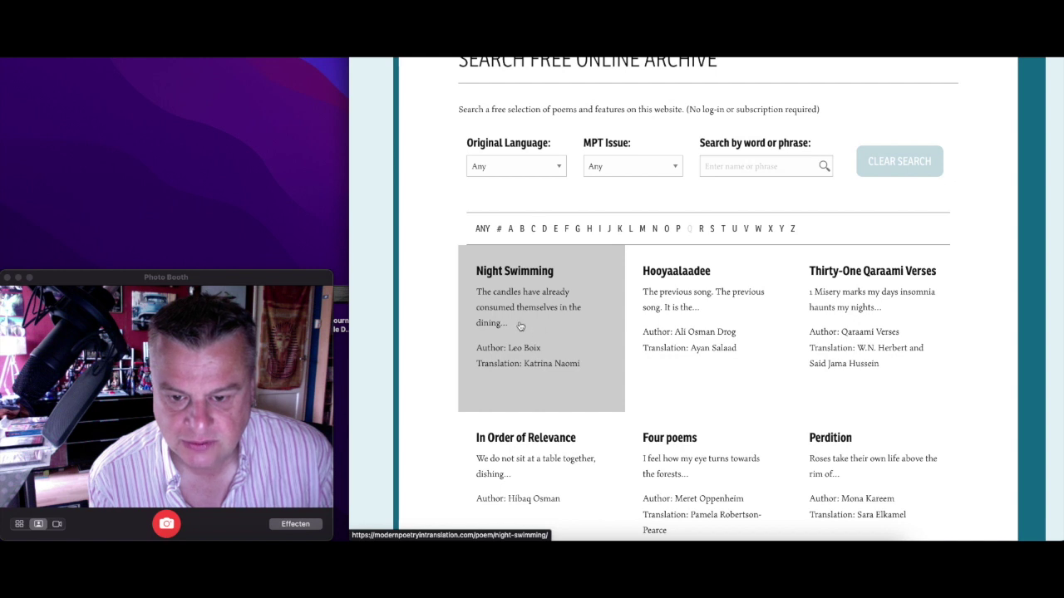
drag(516, 326, 463, 286)
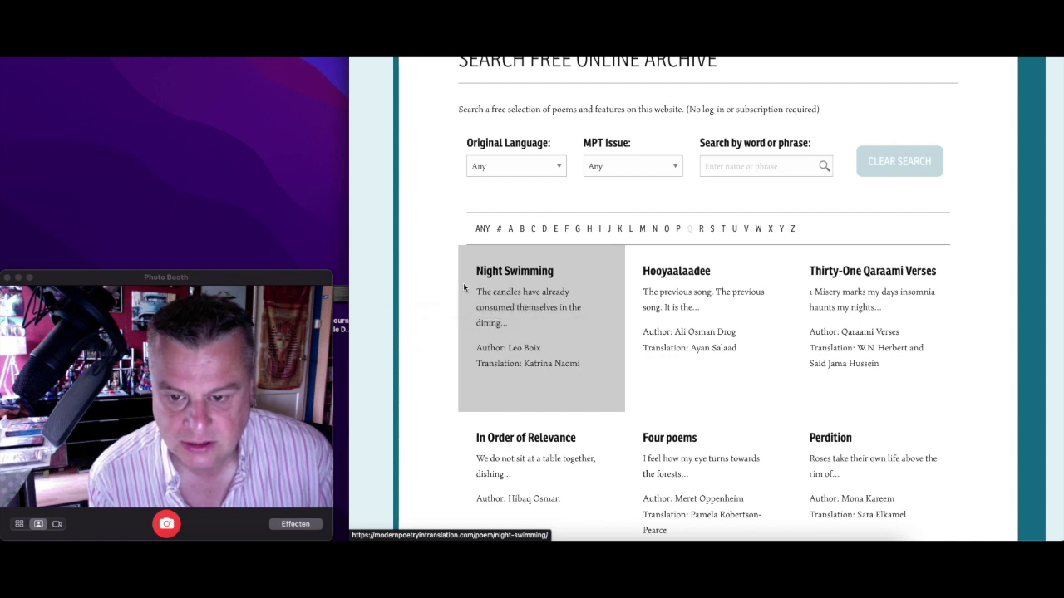
click(525, 280)
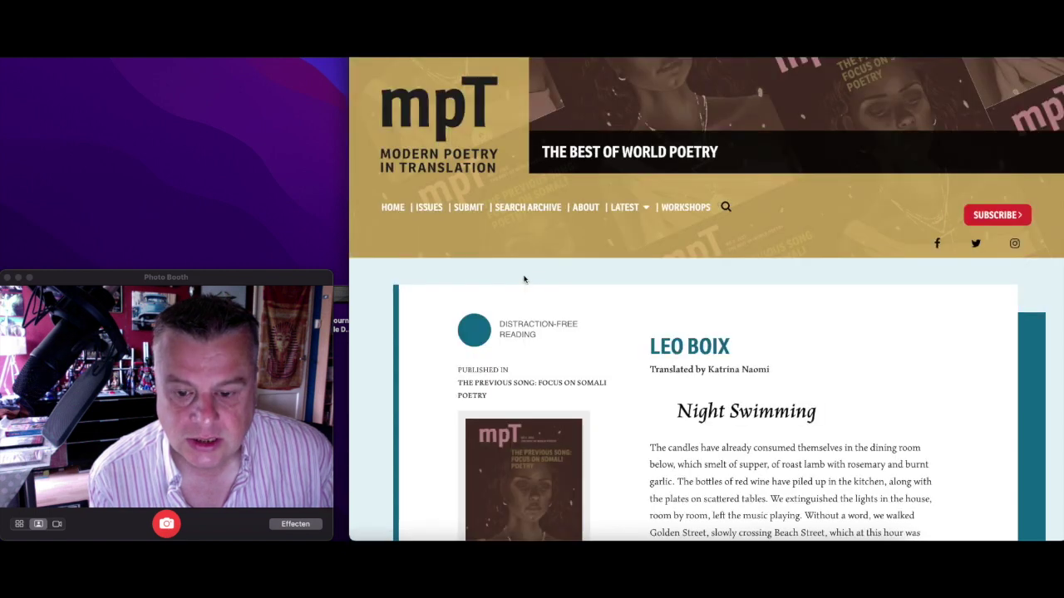
Select the entire Night Swimming poem text and copy it with Kopiëren.
scroll(942, 441, down, 5)
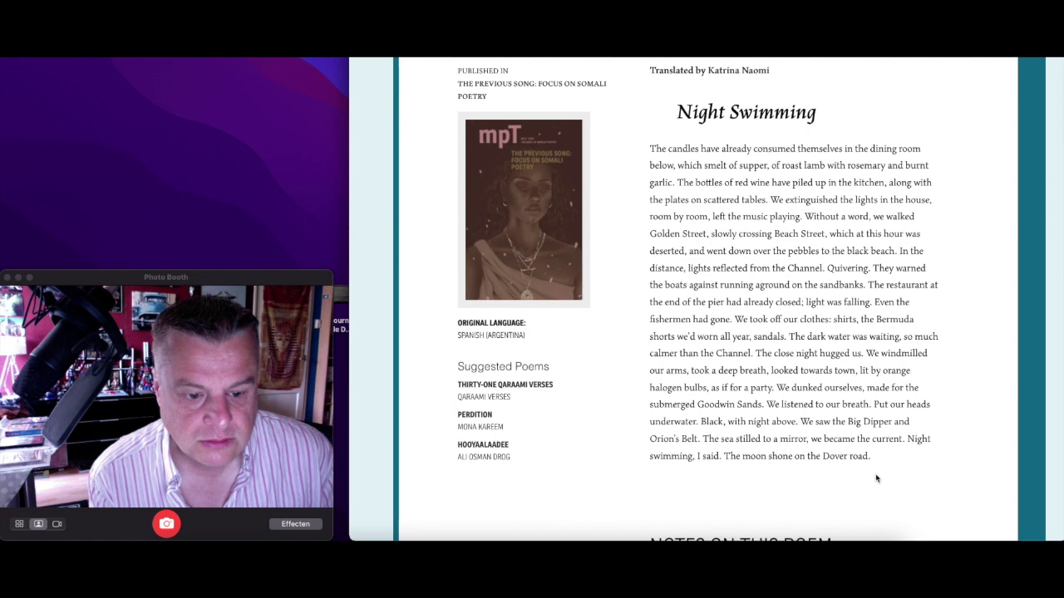
drag(878, 458, 671, 142)
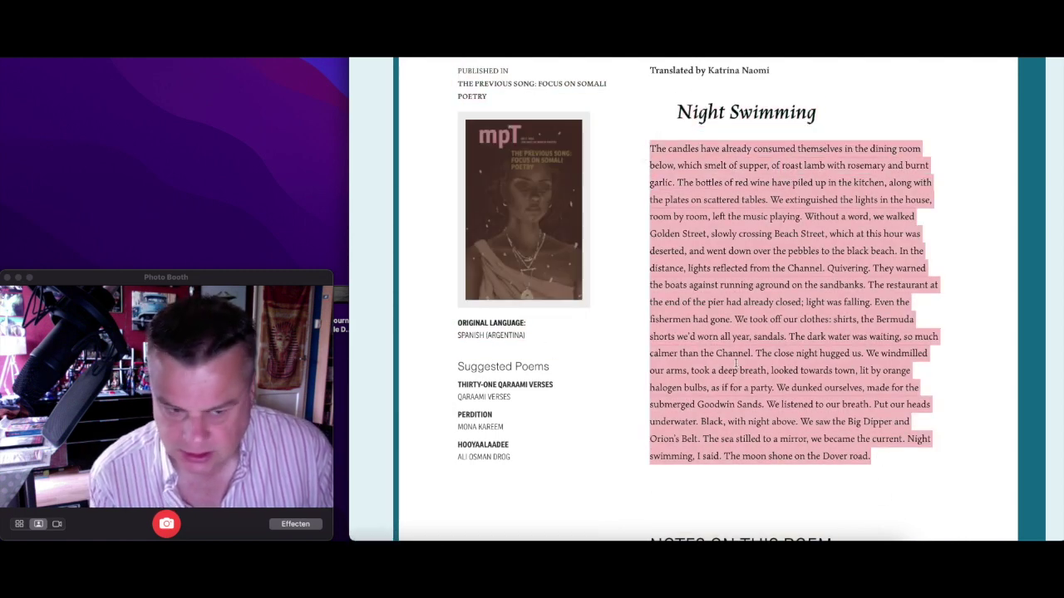
right_click(771, 346)
click(792, 369)
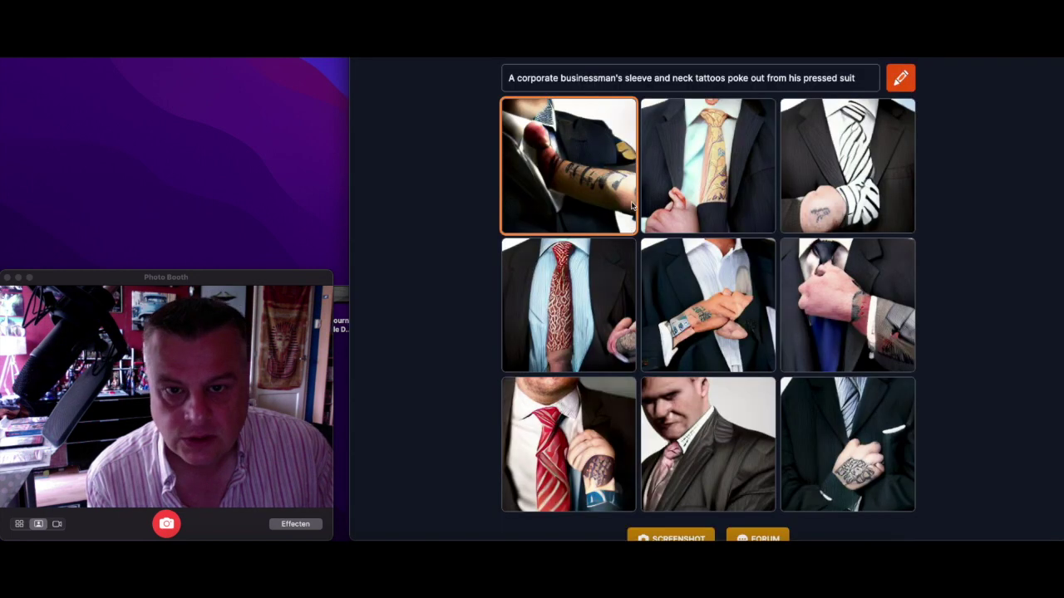
Paste the Night Swimming poem over the businessman-tattoo prompt and draw candlelit dinner-table images.
drag(860, 77, 425, 73)
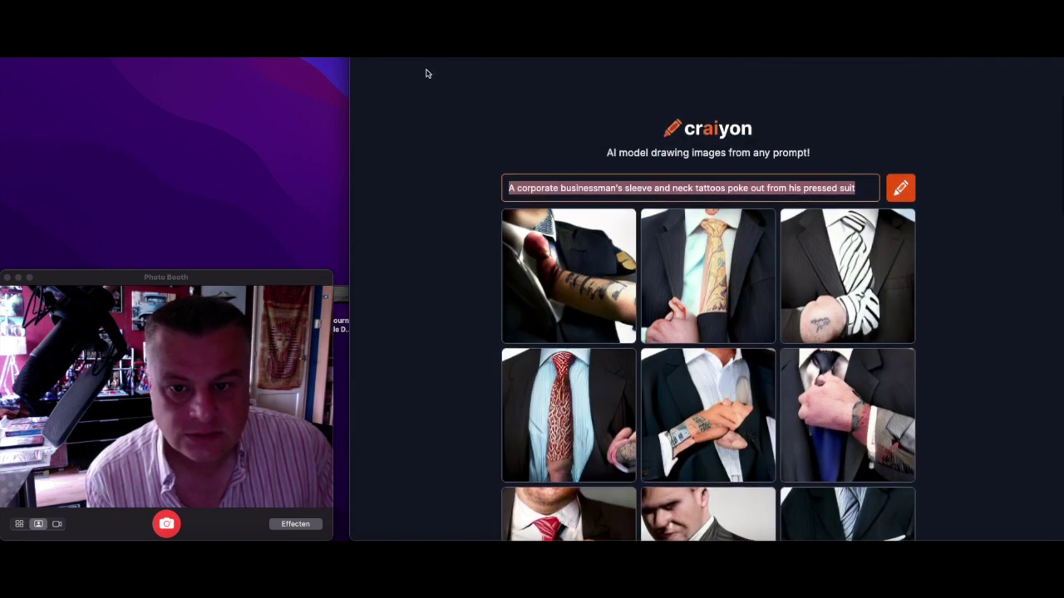
scroll(532, 222, down, 2)
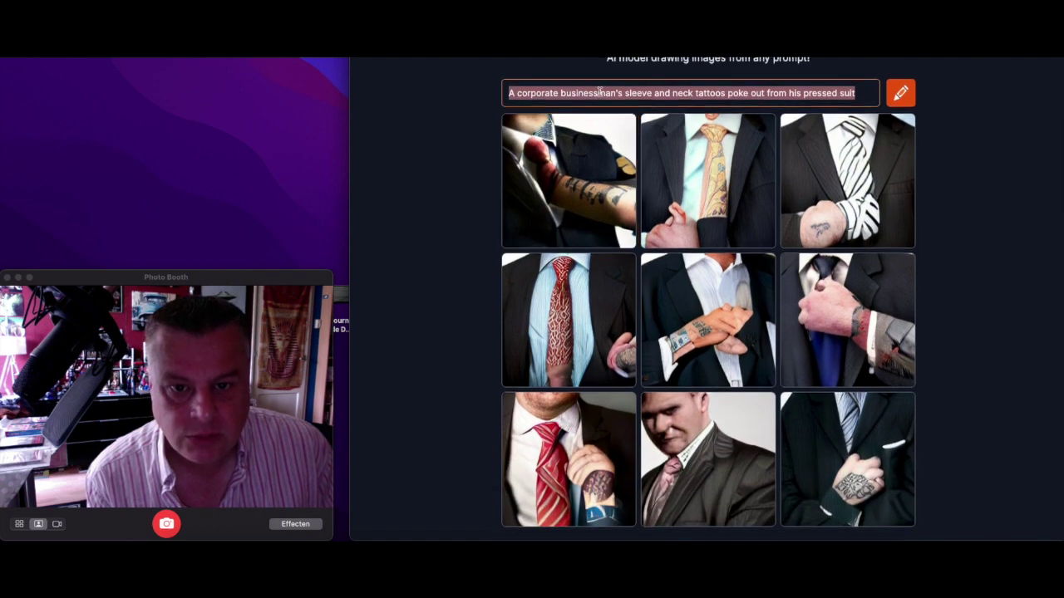
right_click(602, 91)
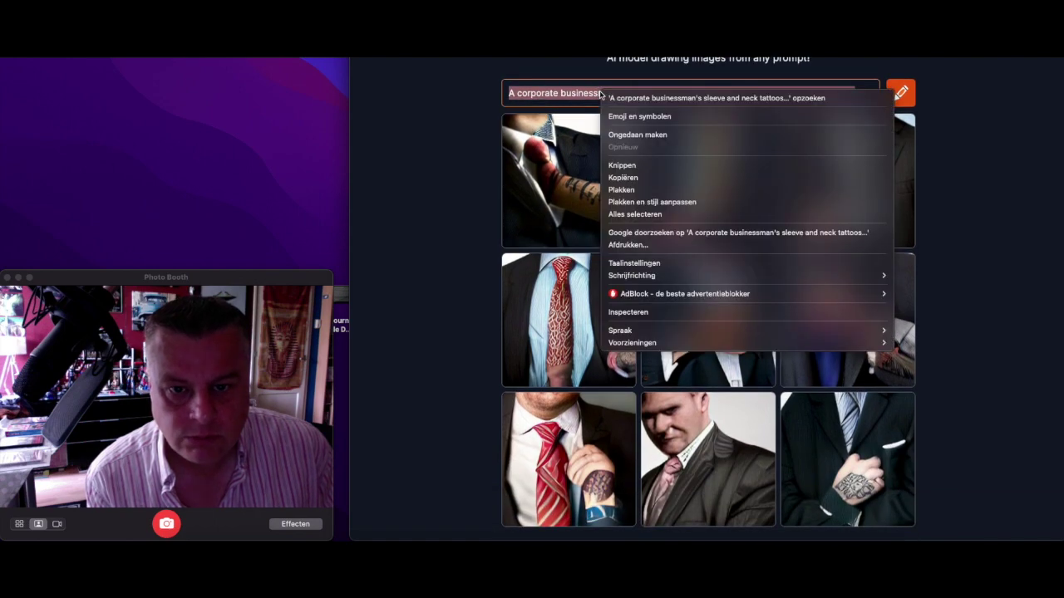
click(629, 189)
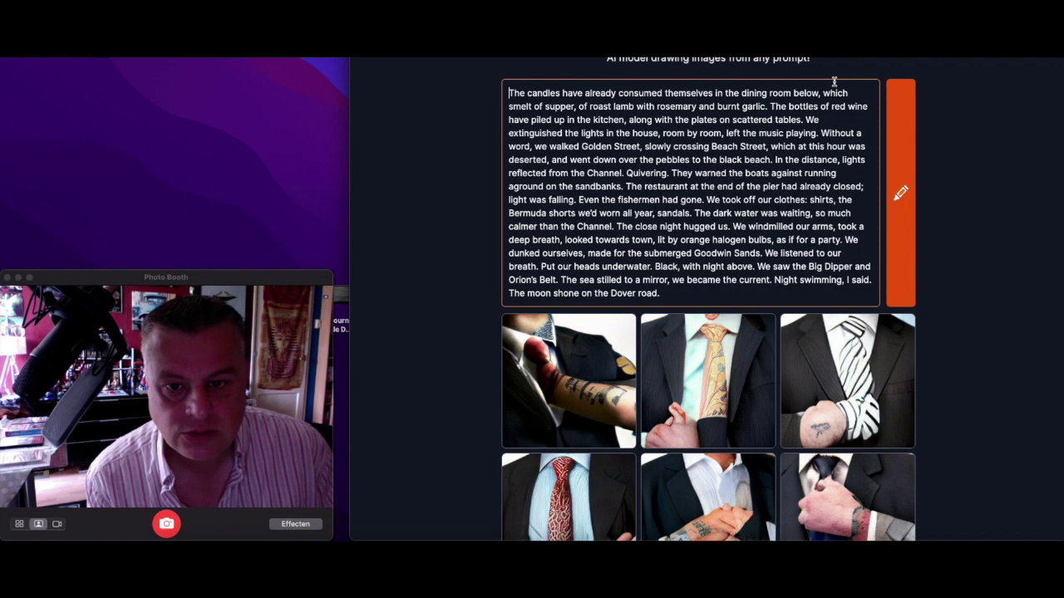
click(908, 159)
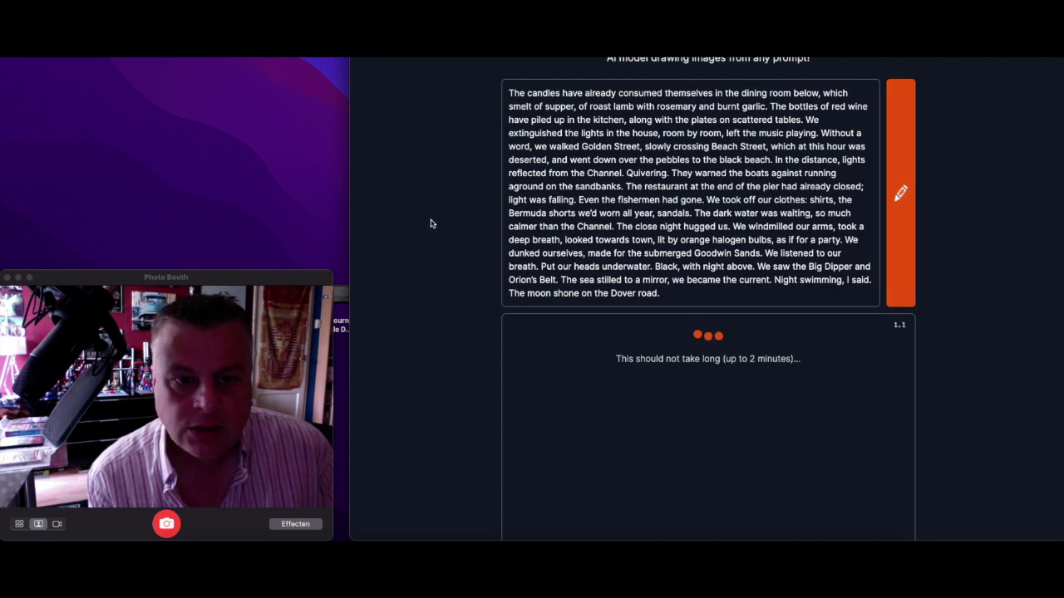
scroll(438, 221, down, 3)
scroll(438, 221, up, 1)
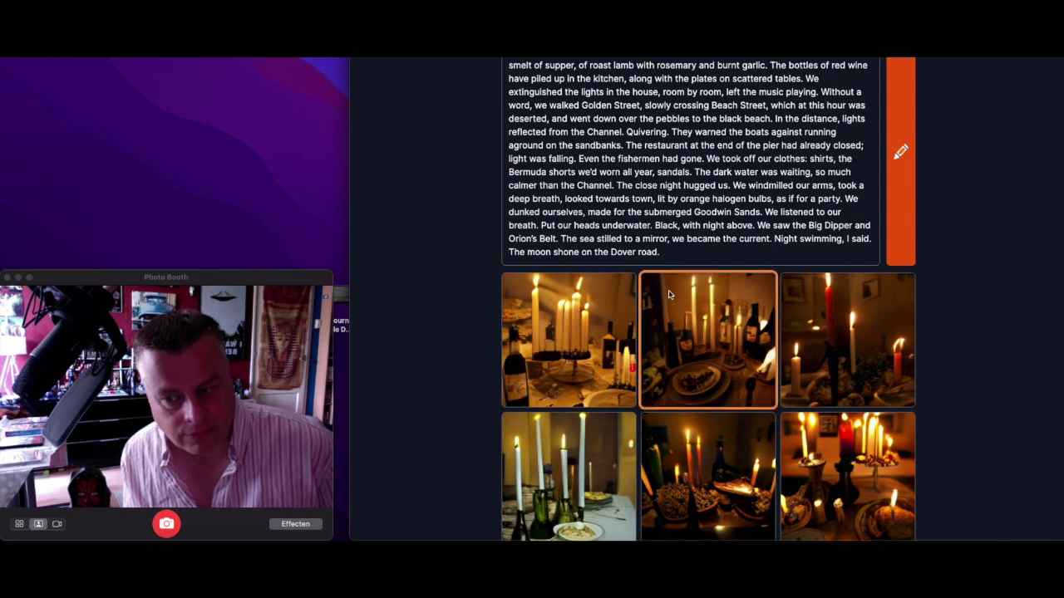
scroll(671, 296, down, 5)
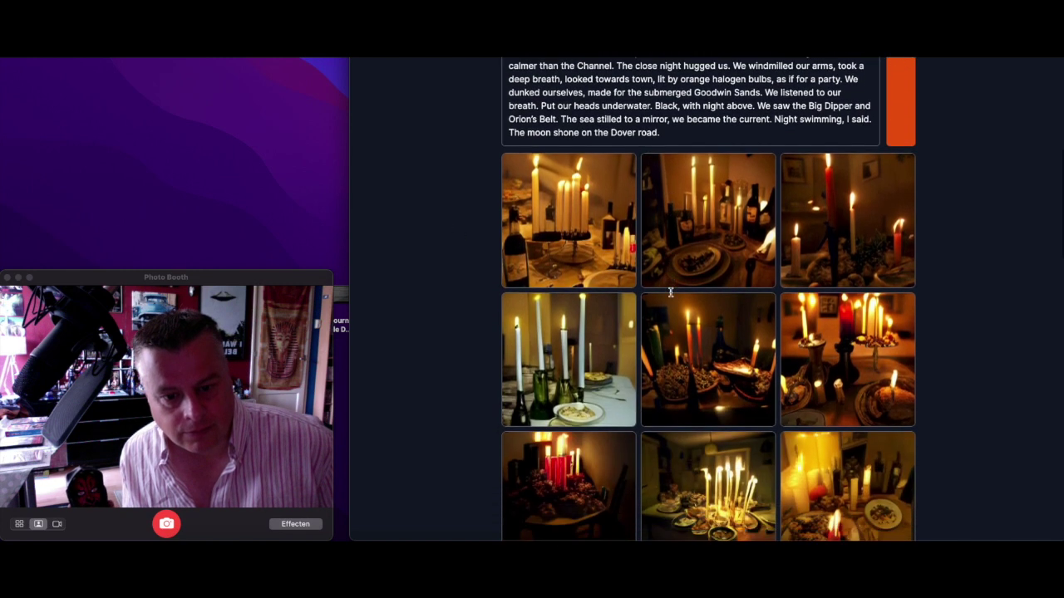
scroll(670, 296, up, 2)
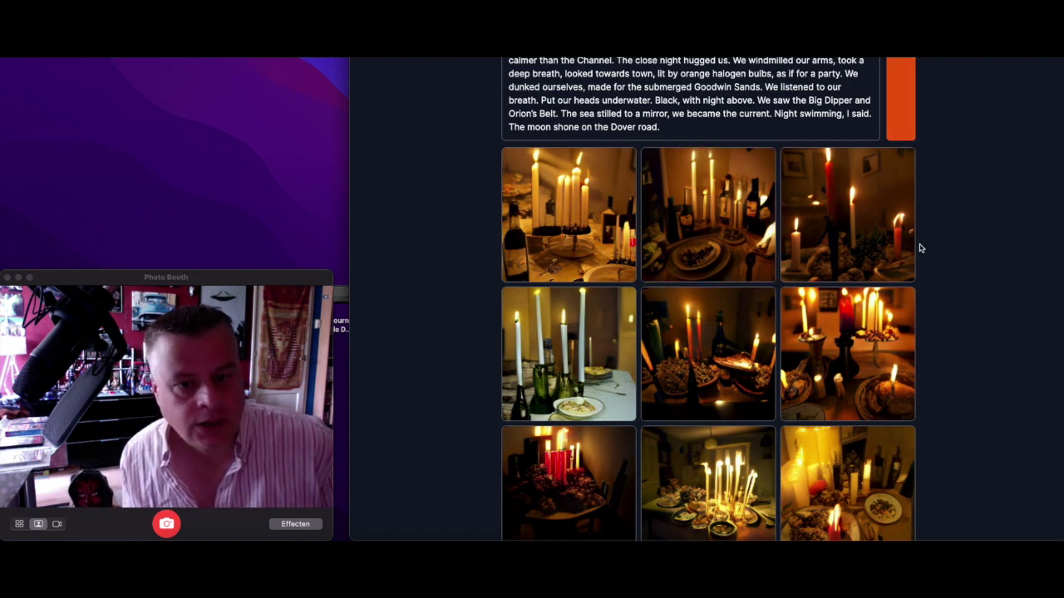
scroll(944, 246, up, 10)
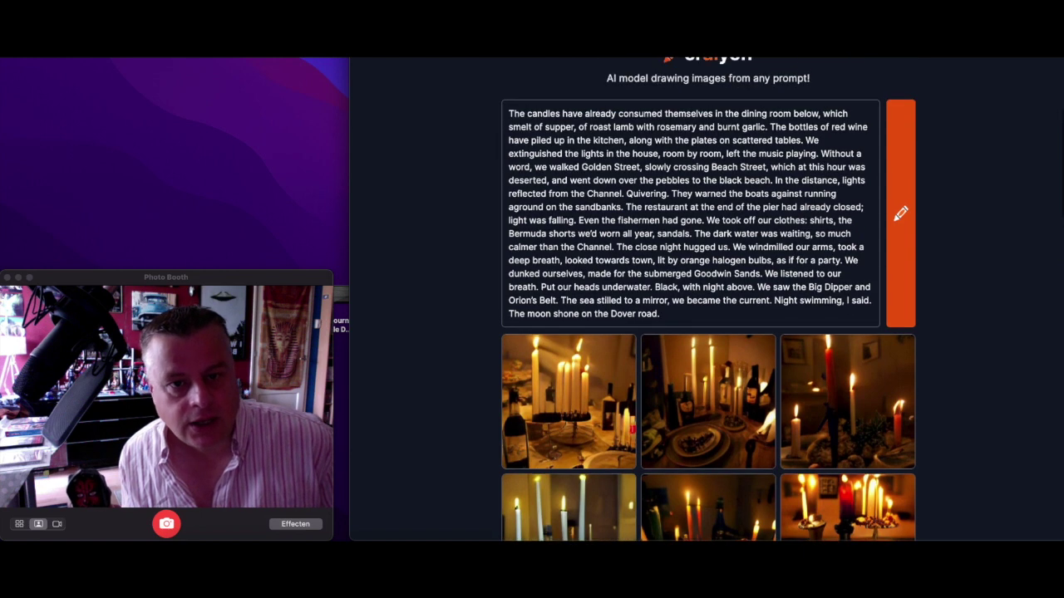
key(ctrl+Tab)
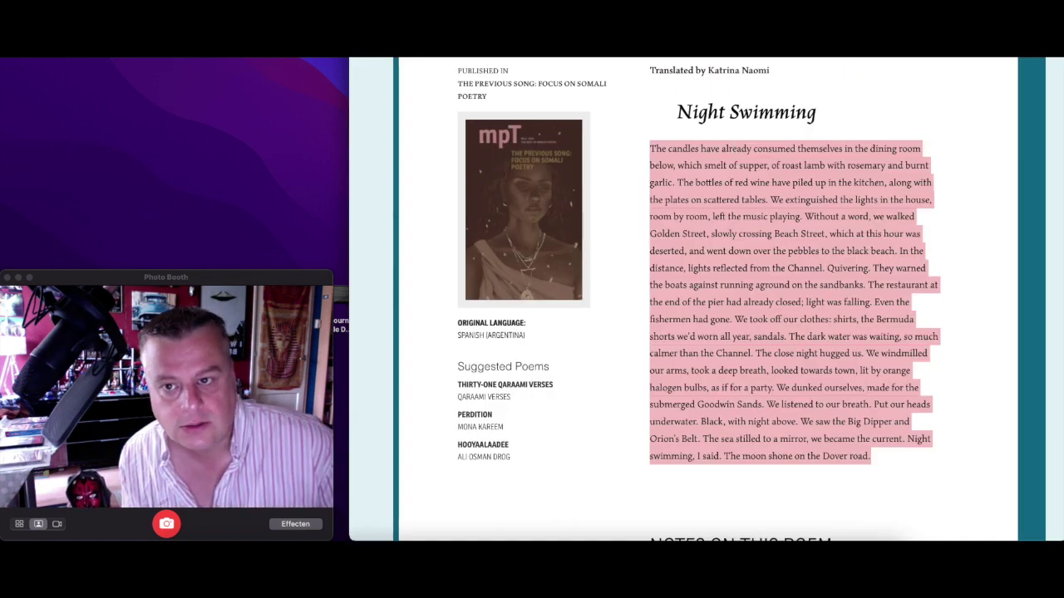
Open the poem 'Hooyaalaadee' from the archive and dismiss the newsletter popup.
key(ctrl+Tab)
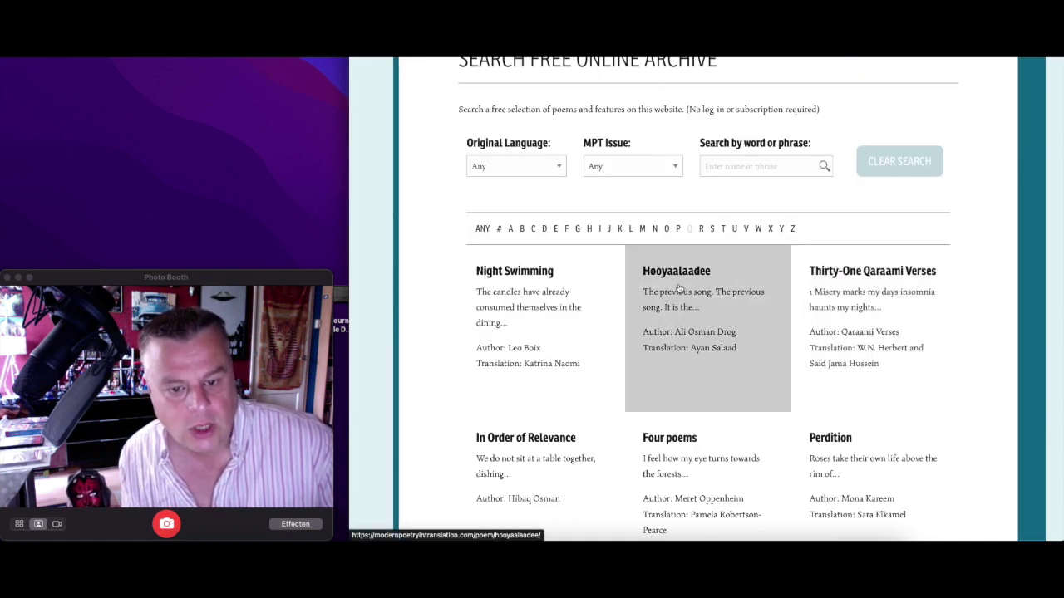
click(679, 289)
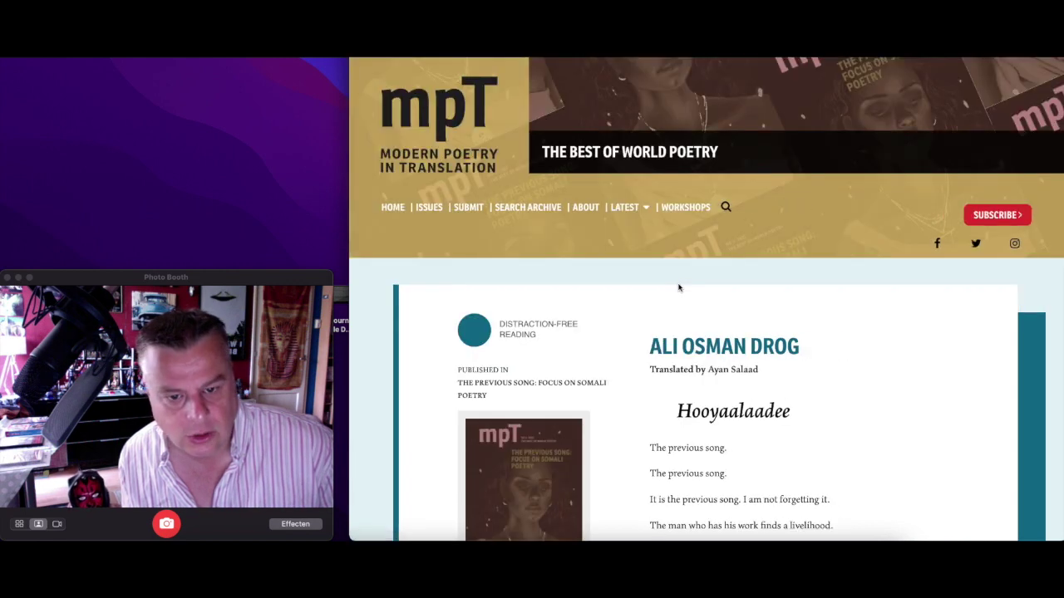
scroll(954, 405, down, 5)
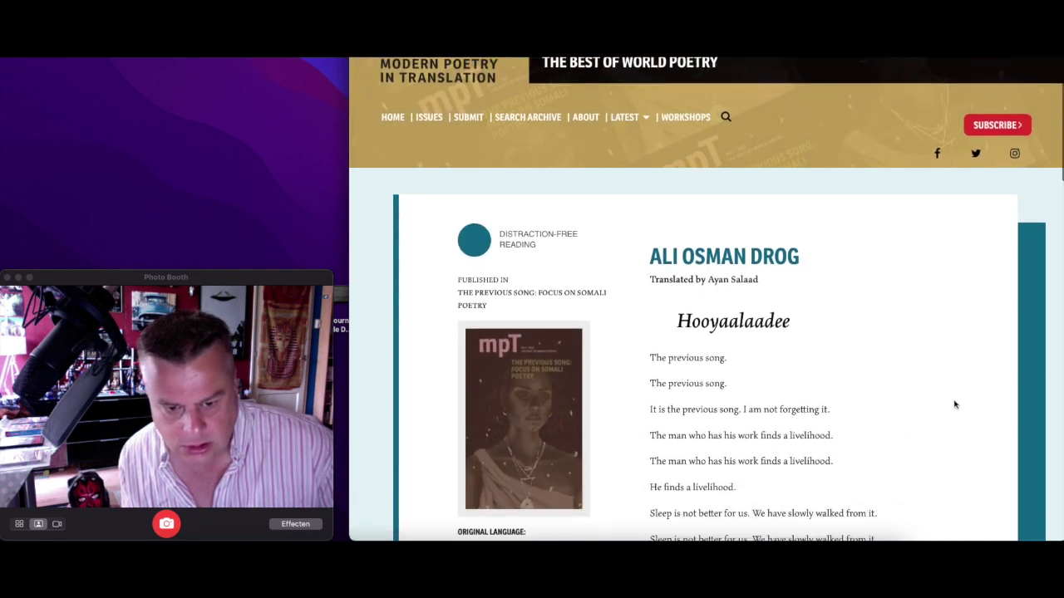
scroll(954, 405, down, 5)
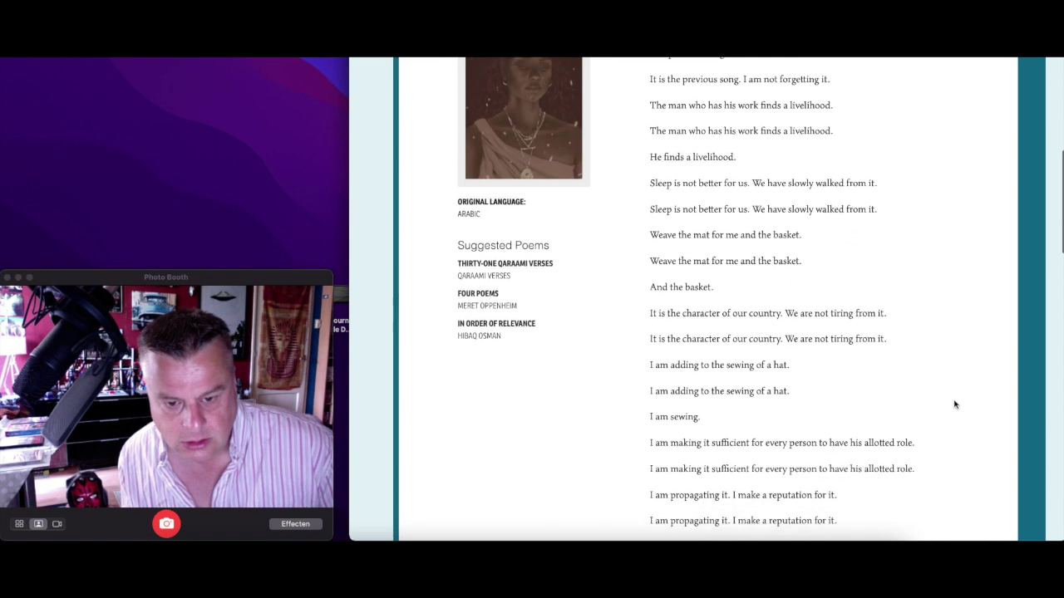
scroll(954, 405, up, 3)
scroll(954, 405, down, 8)
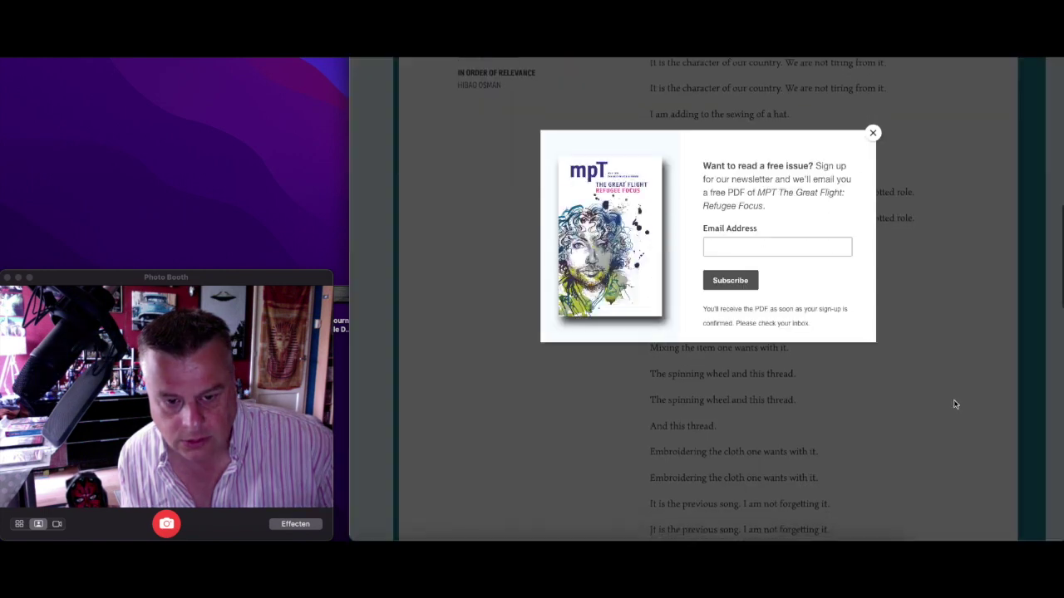
click(873, 133)
Copy the five lines about the flat bread grinding stone and spinning wheel.
drag(645, 324, 884, 441)
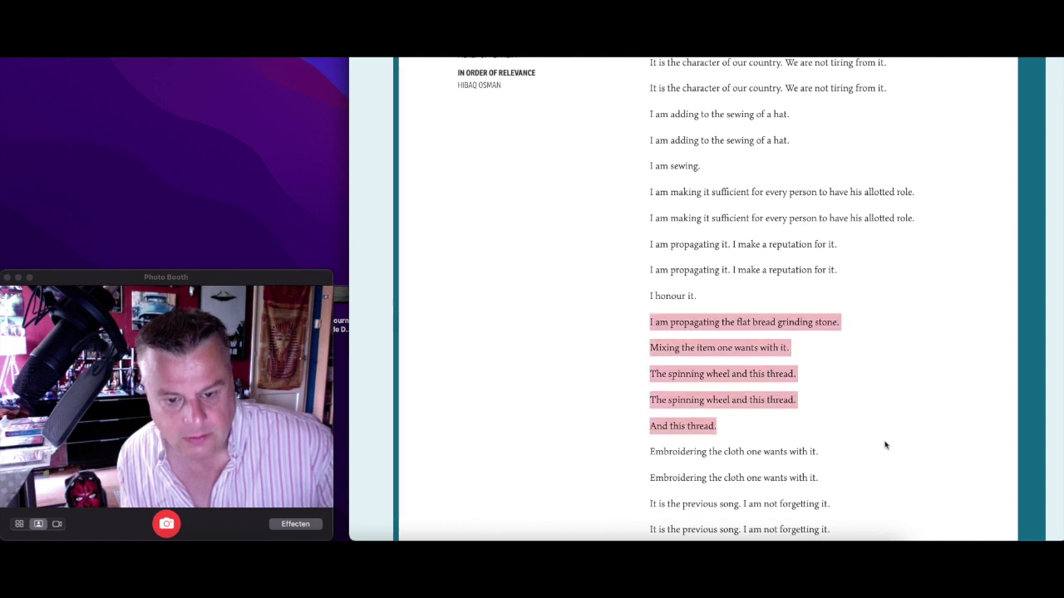
right_click(734, 351)
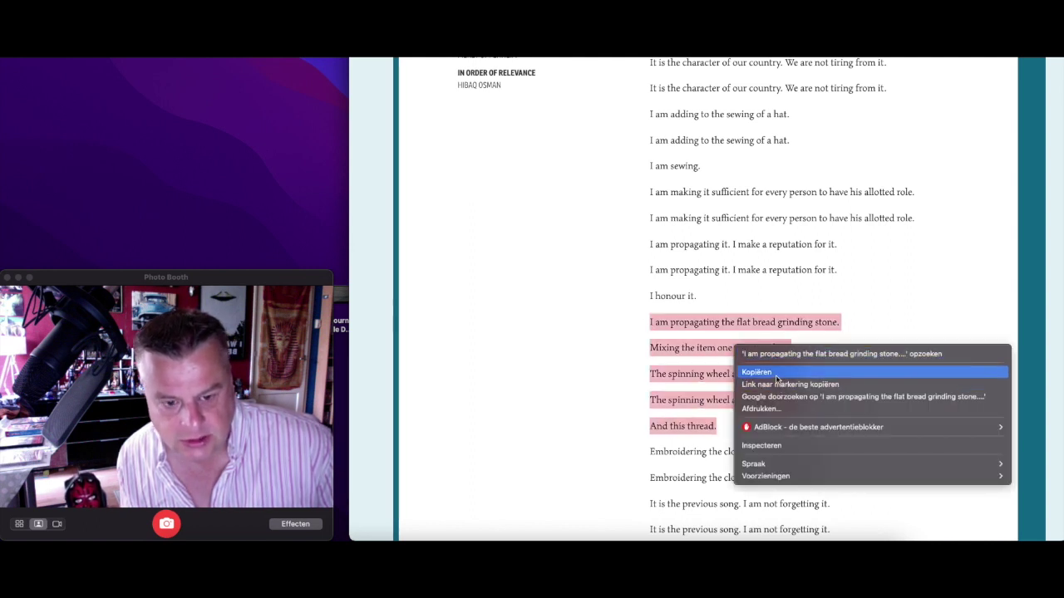
click(777, 380)
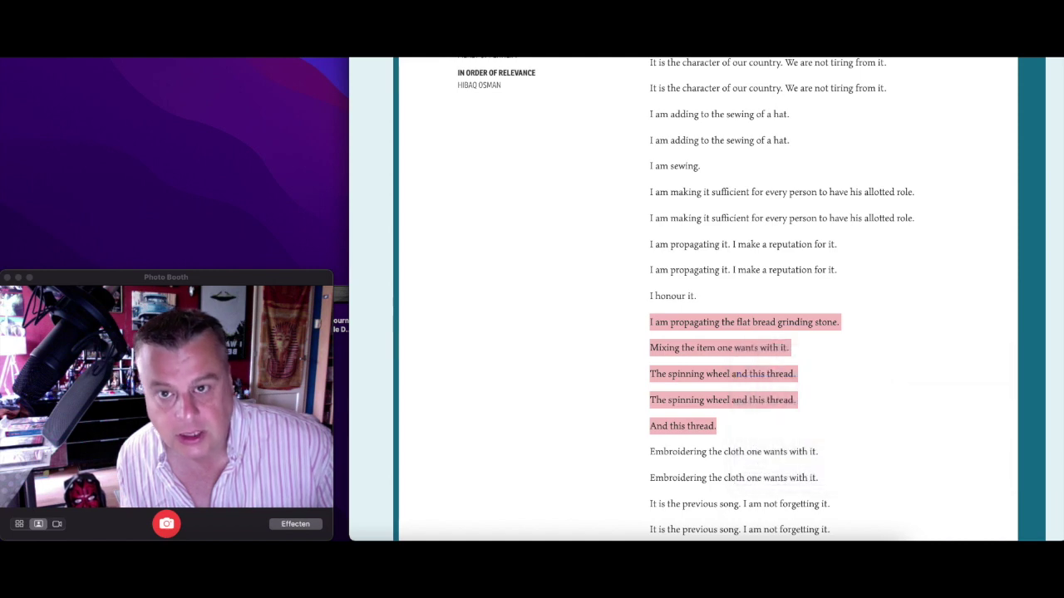
key(super+Tab)
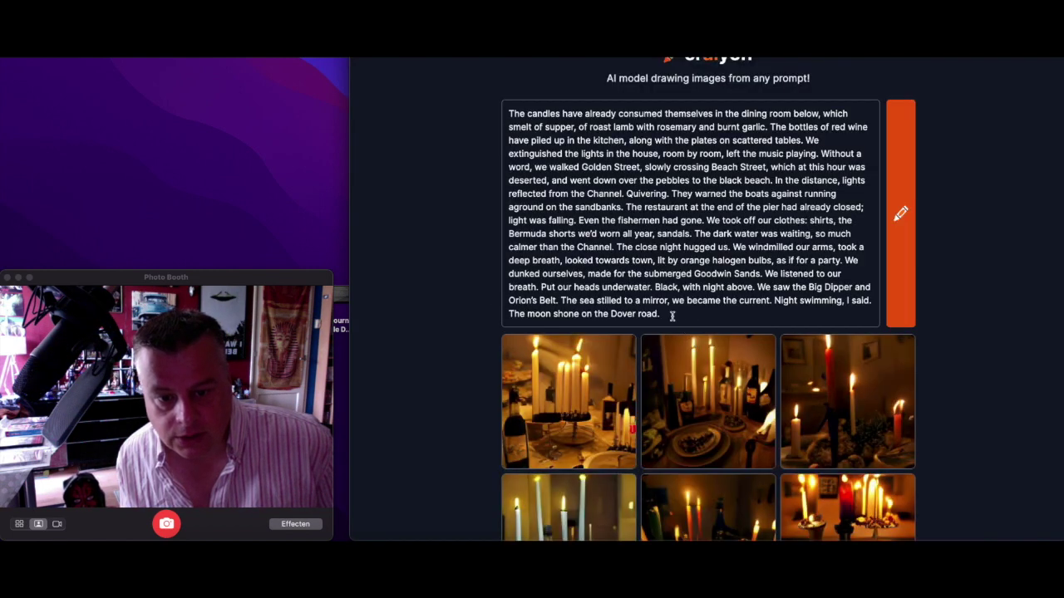
Paste the grinding-stone lines over the Craiyon prompt and draw grey stone millstone images.
drag(673, 316, 402, 82)
right_click(590, 233)
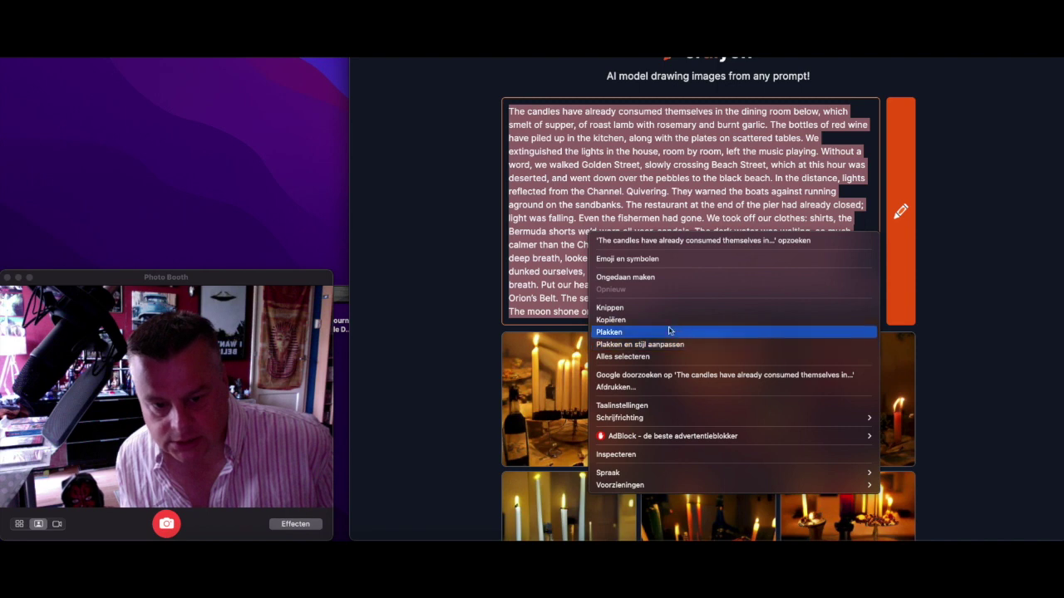
click(640, 333)
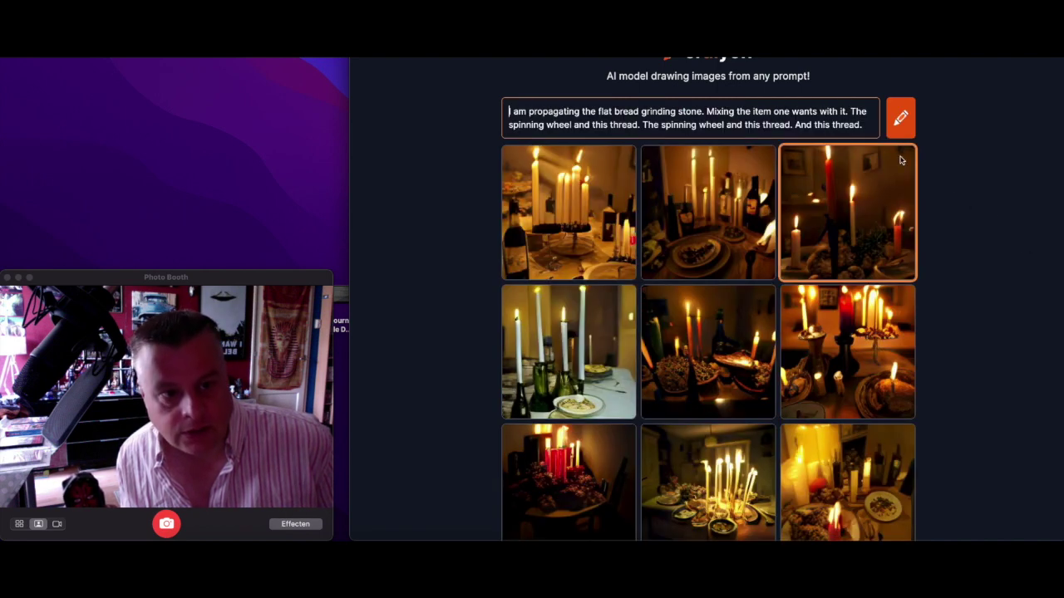
click(900, 118)
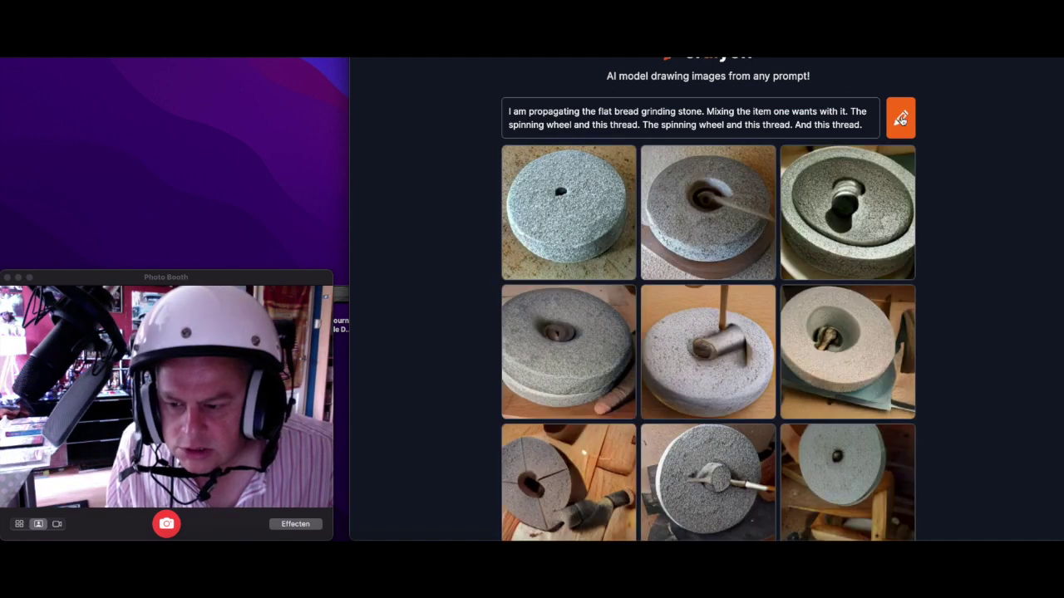